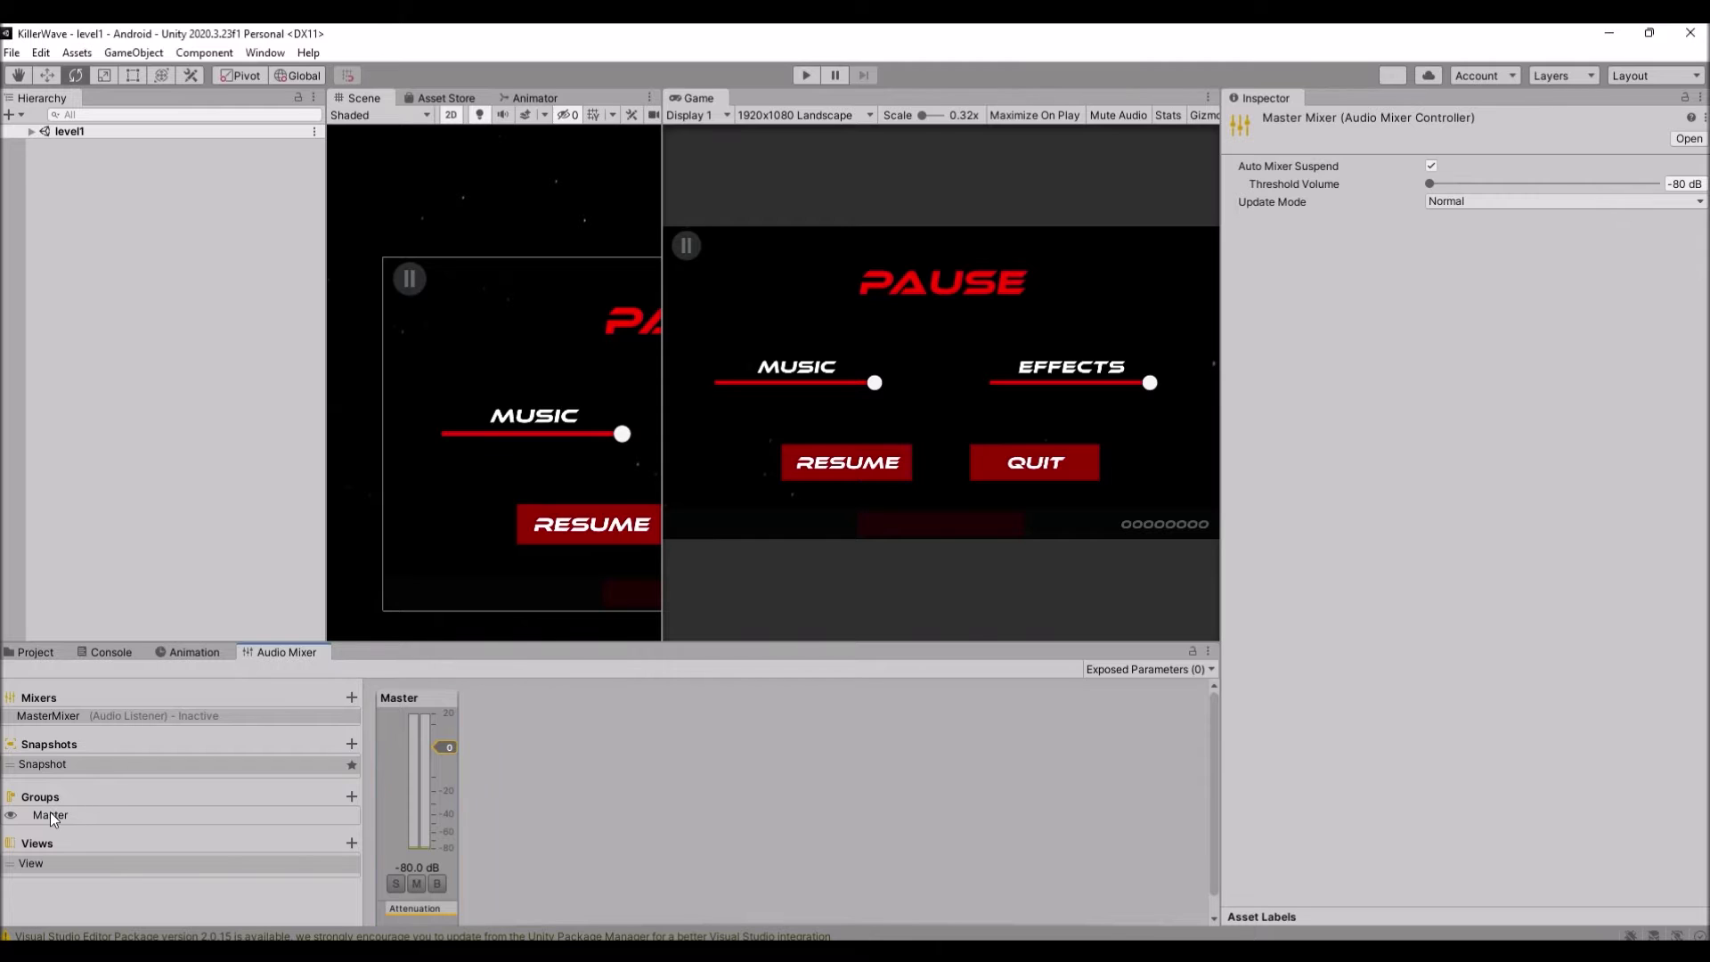
- Add a child group named Music under the Master group of the MasterMixer
click(51, 813)
right_click(50, 813)
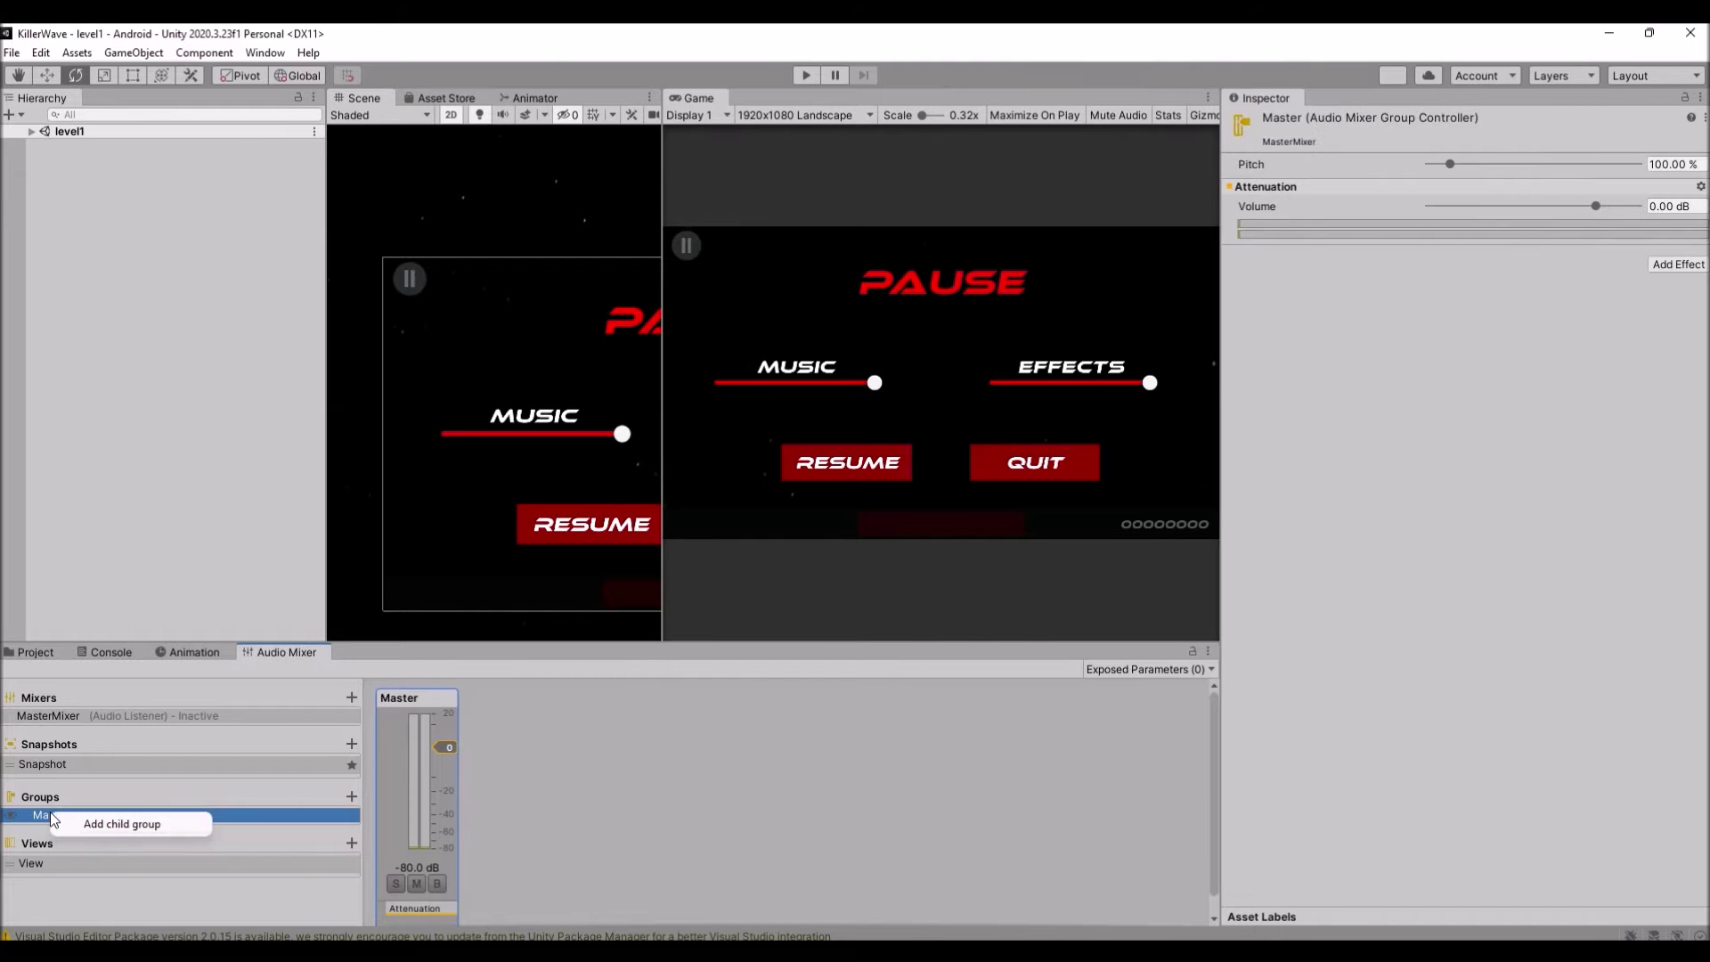
click(99, 824)
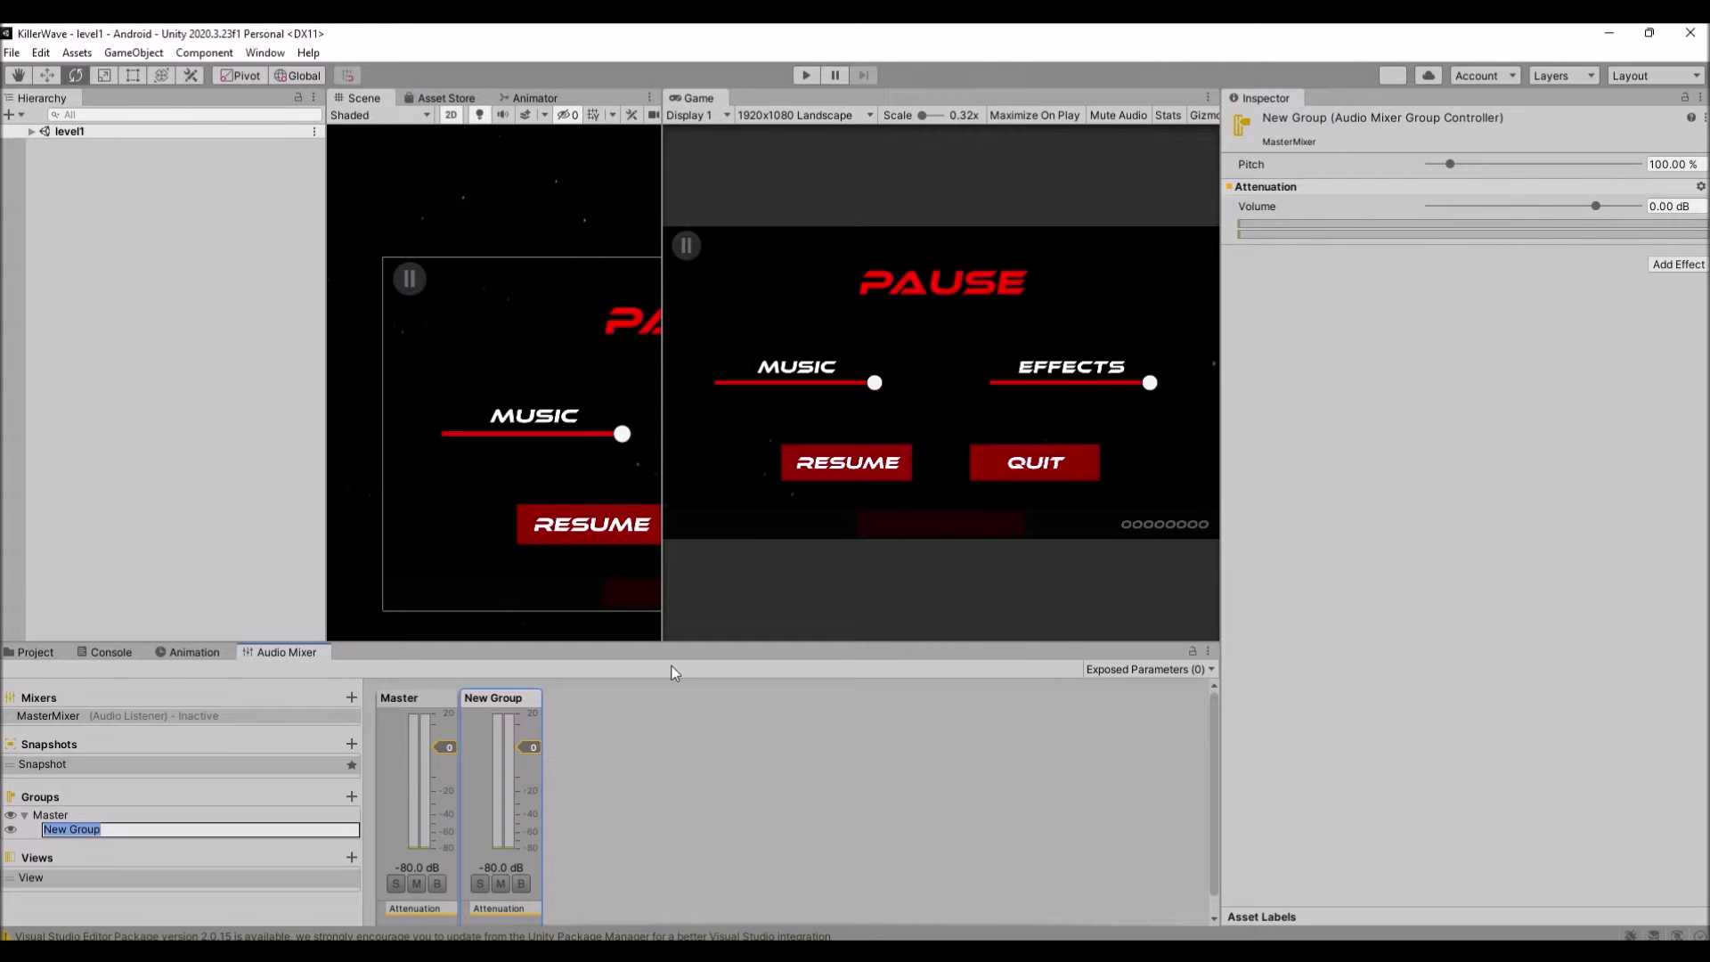
text(Music)
key(Return)
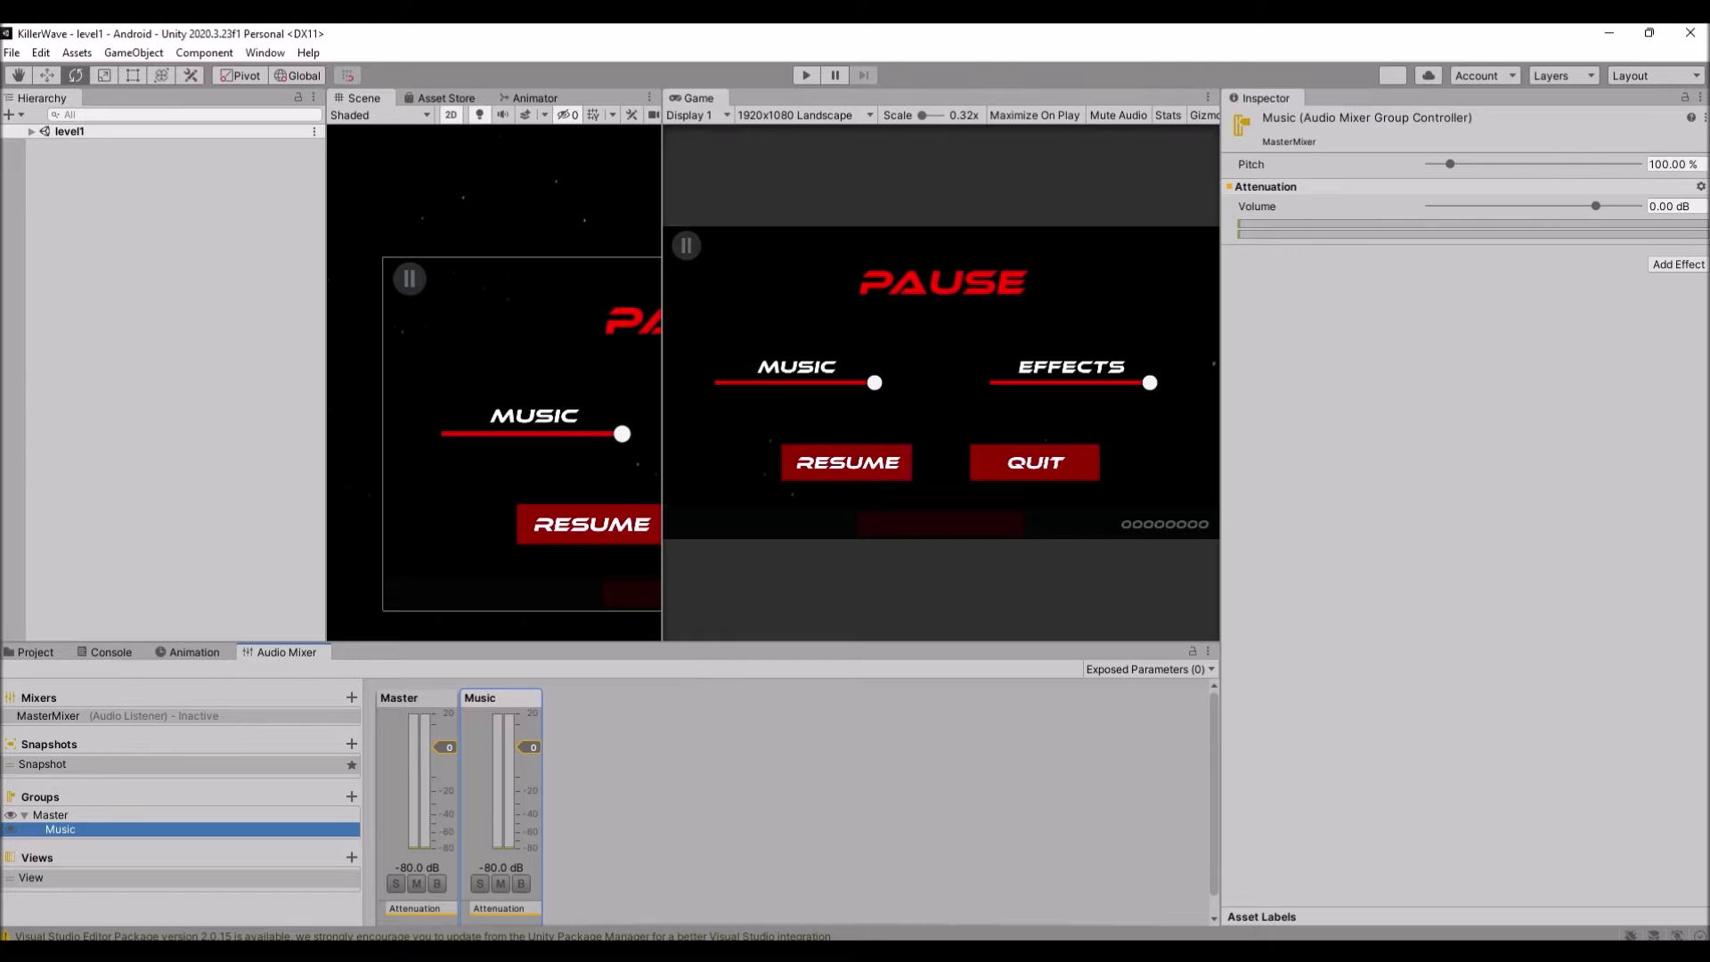
- Add a second child group named Effects under the Master group
right_click(125, 815)
click(138, 824)
text(Effects)
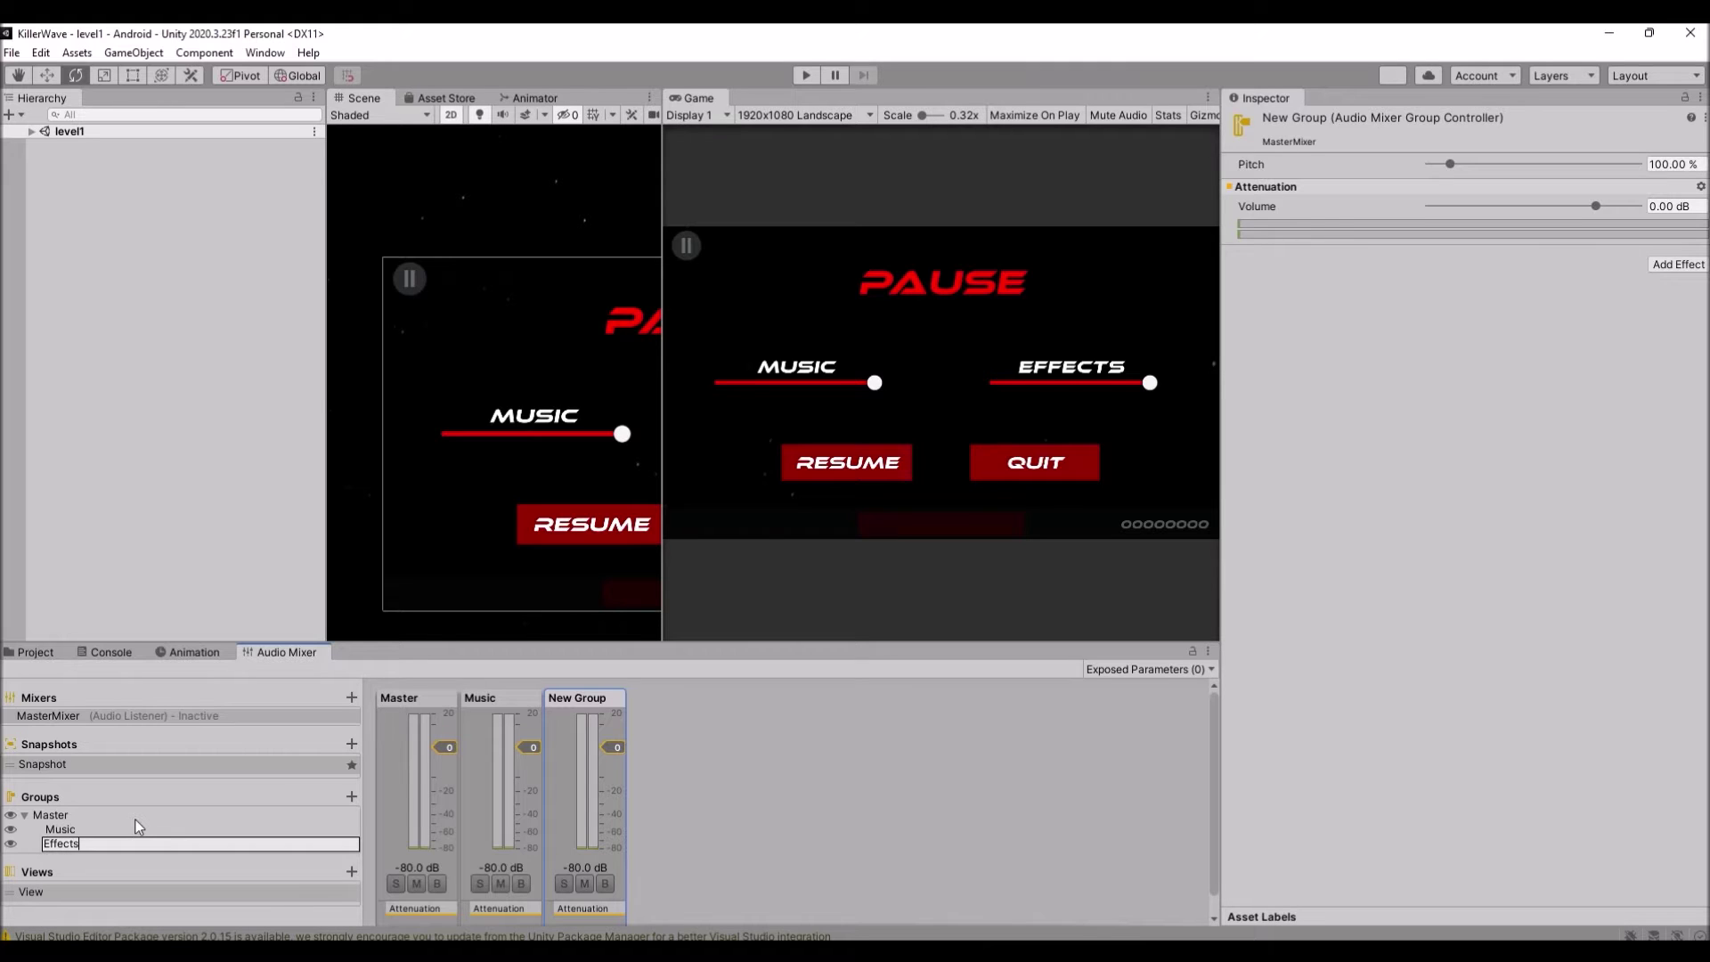
key(Return)
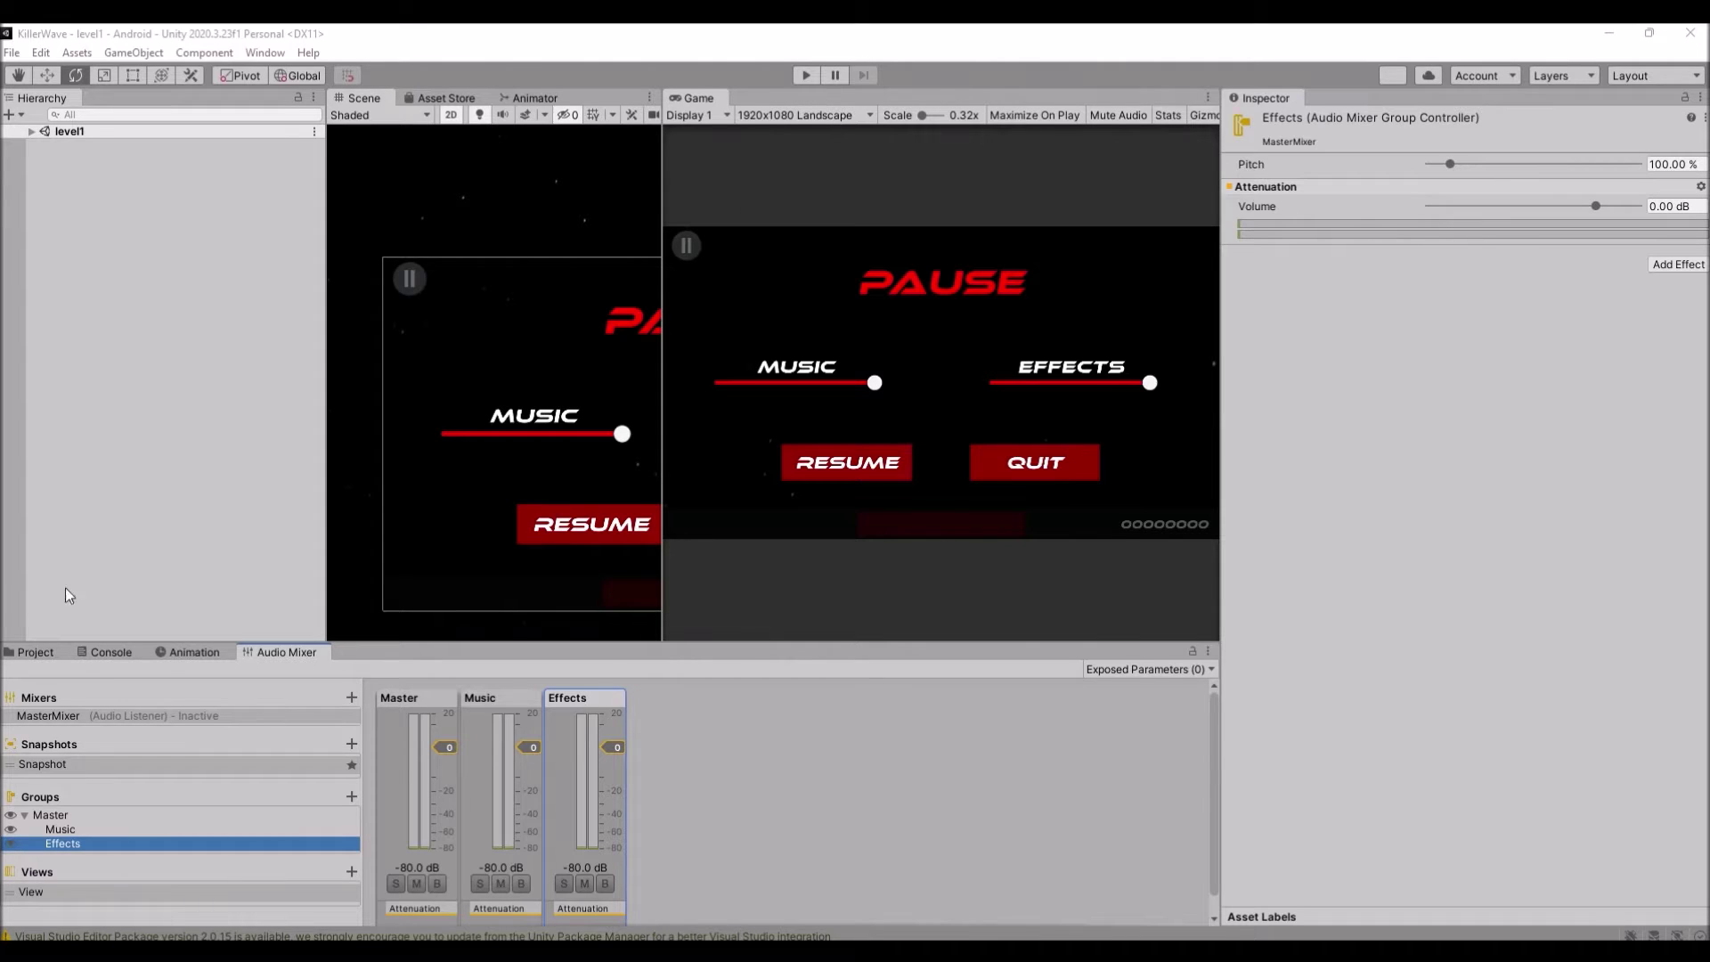
- Open the bootUp scene from the project's Scene folder
click(26, 652)
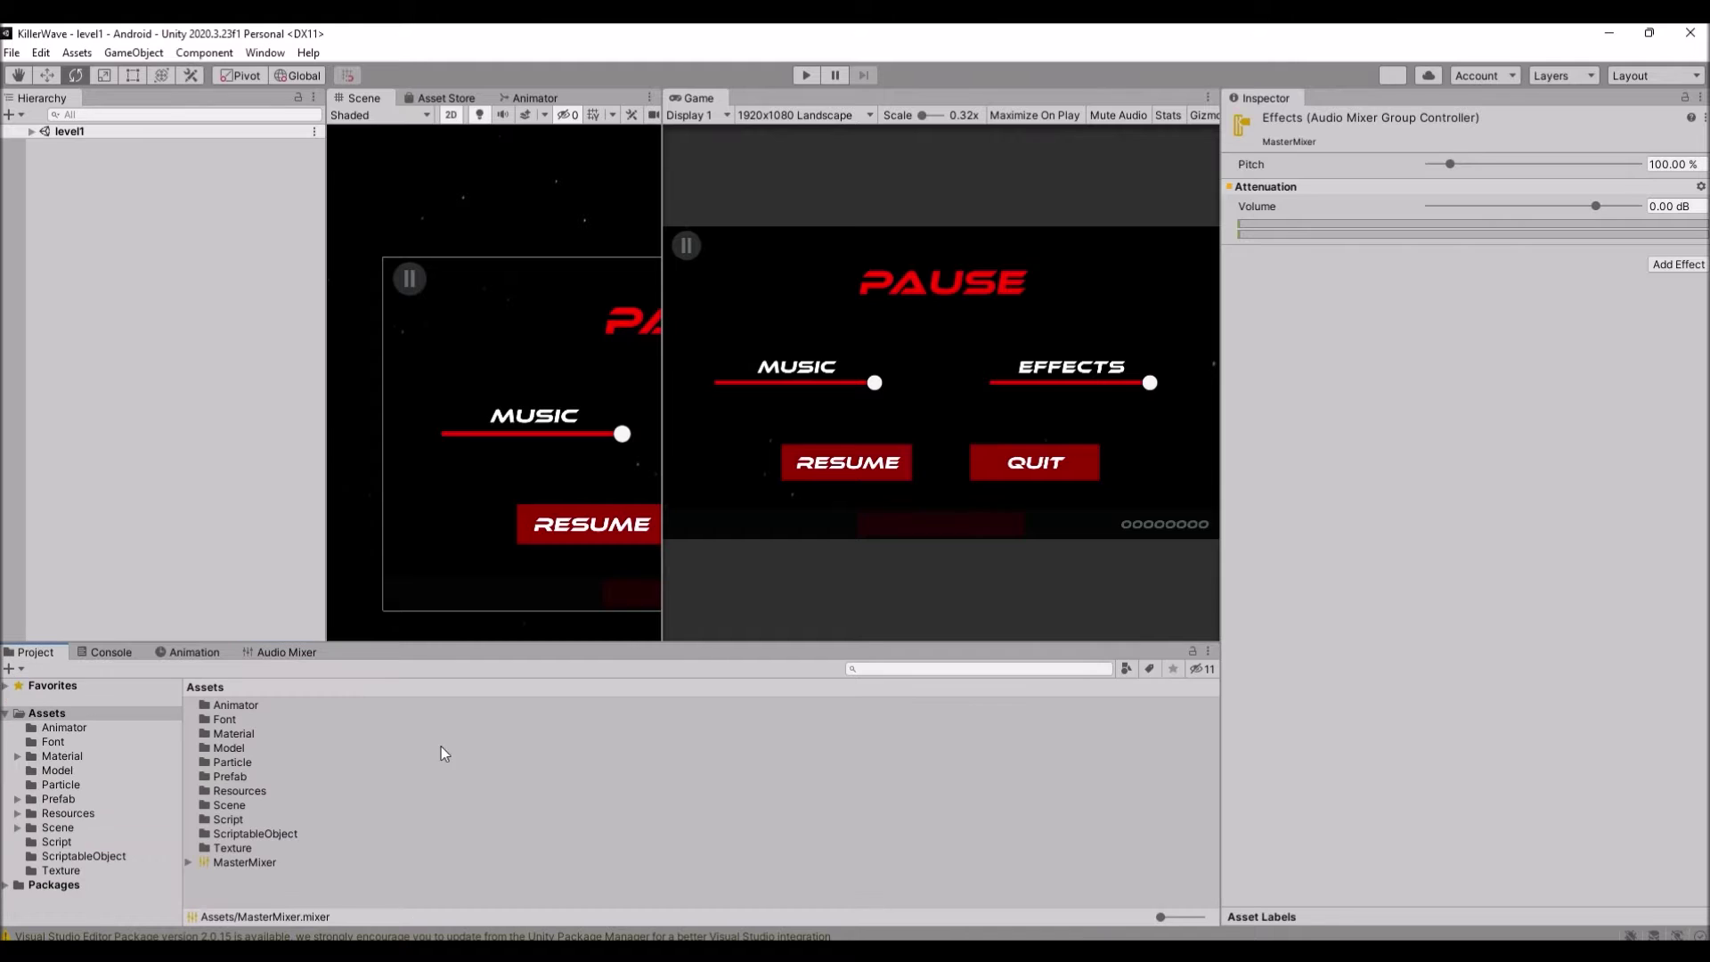
click(52, 829)
double_click(243, 719)
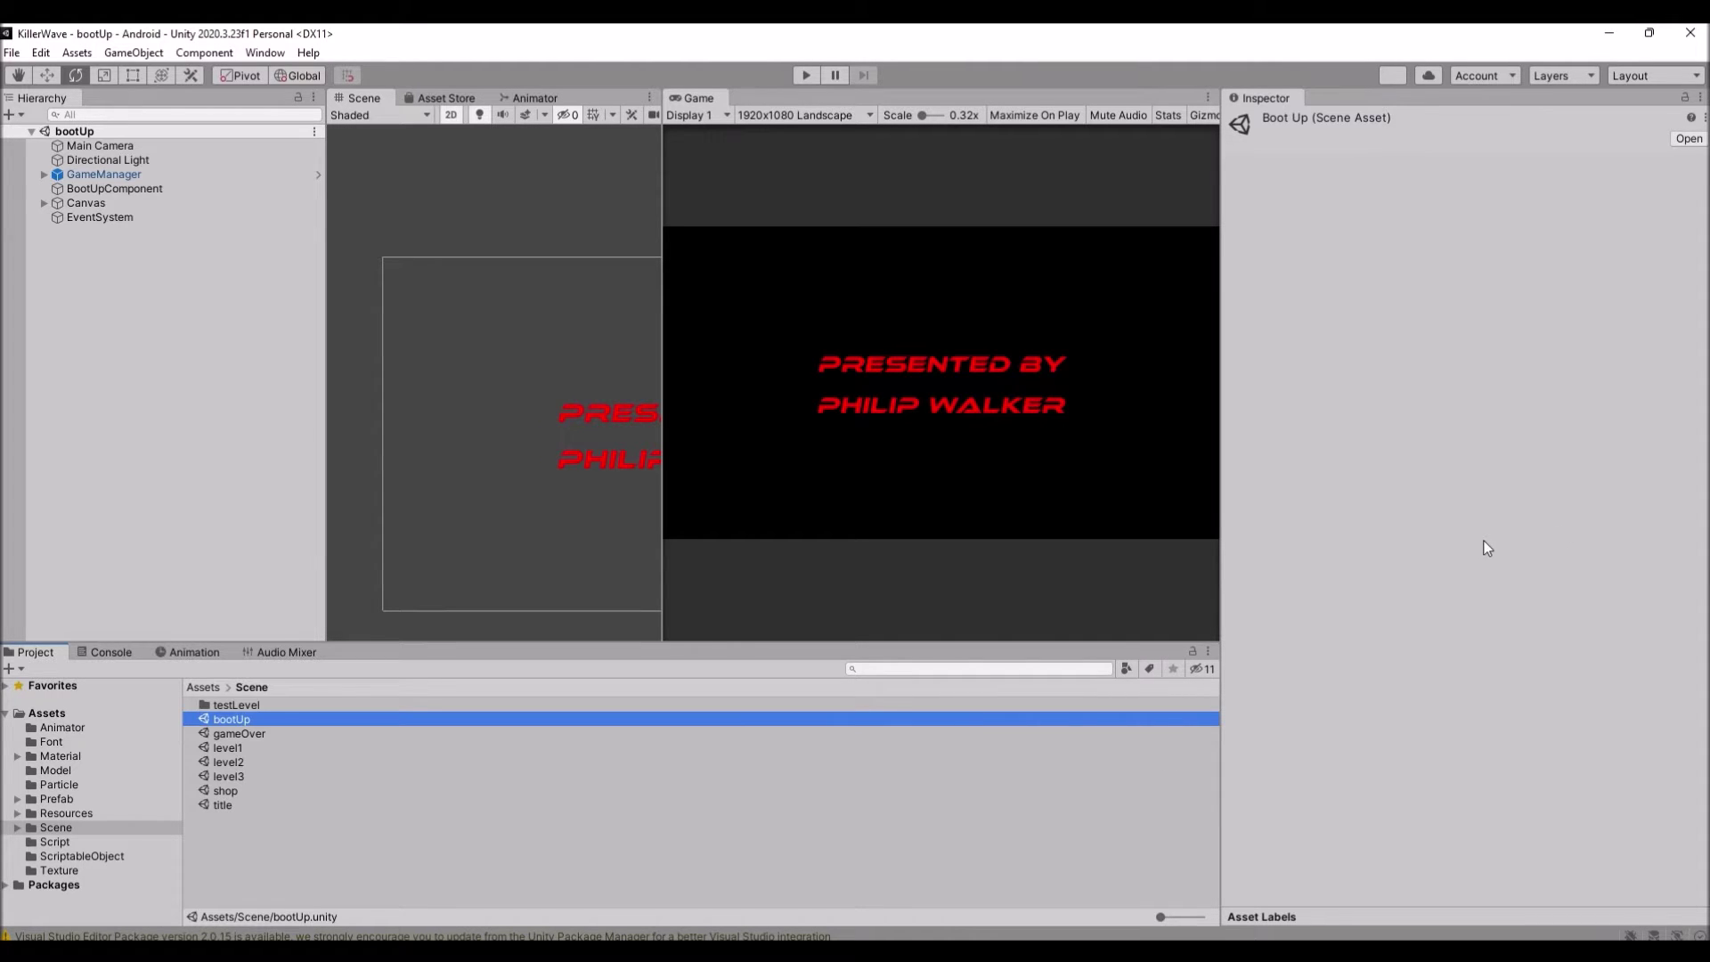
- Assign the MasterMixer's Music group as the Audio Source output of GameManager's LevelMusic object
click(43, 174)
click(107, 188)
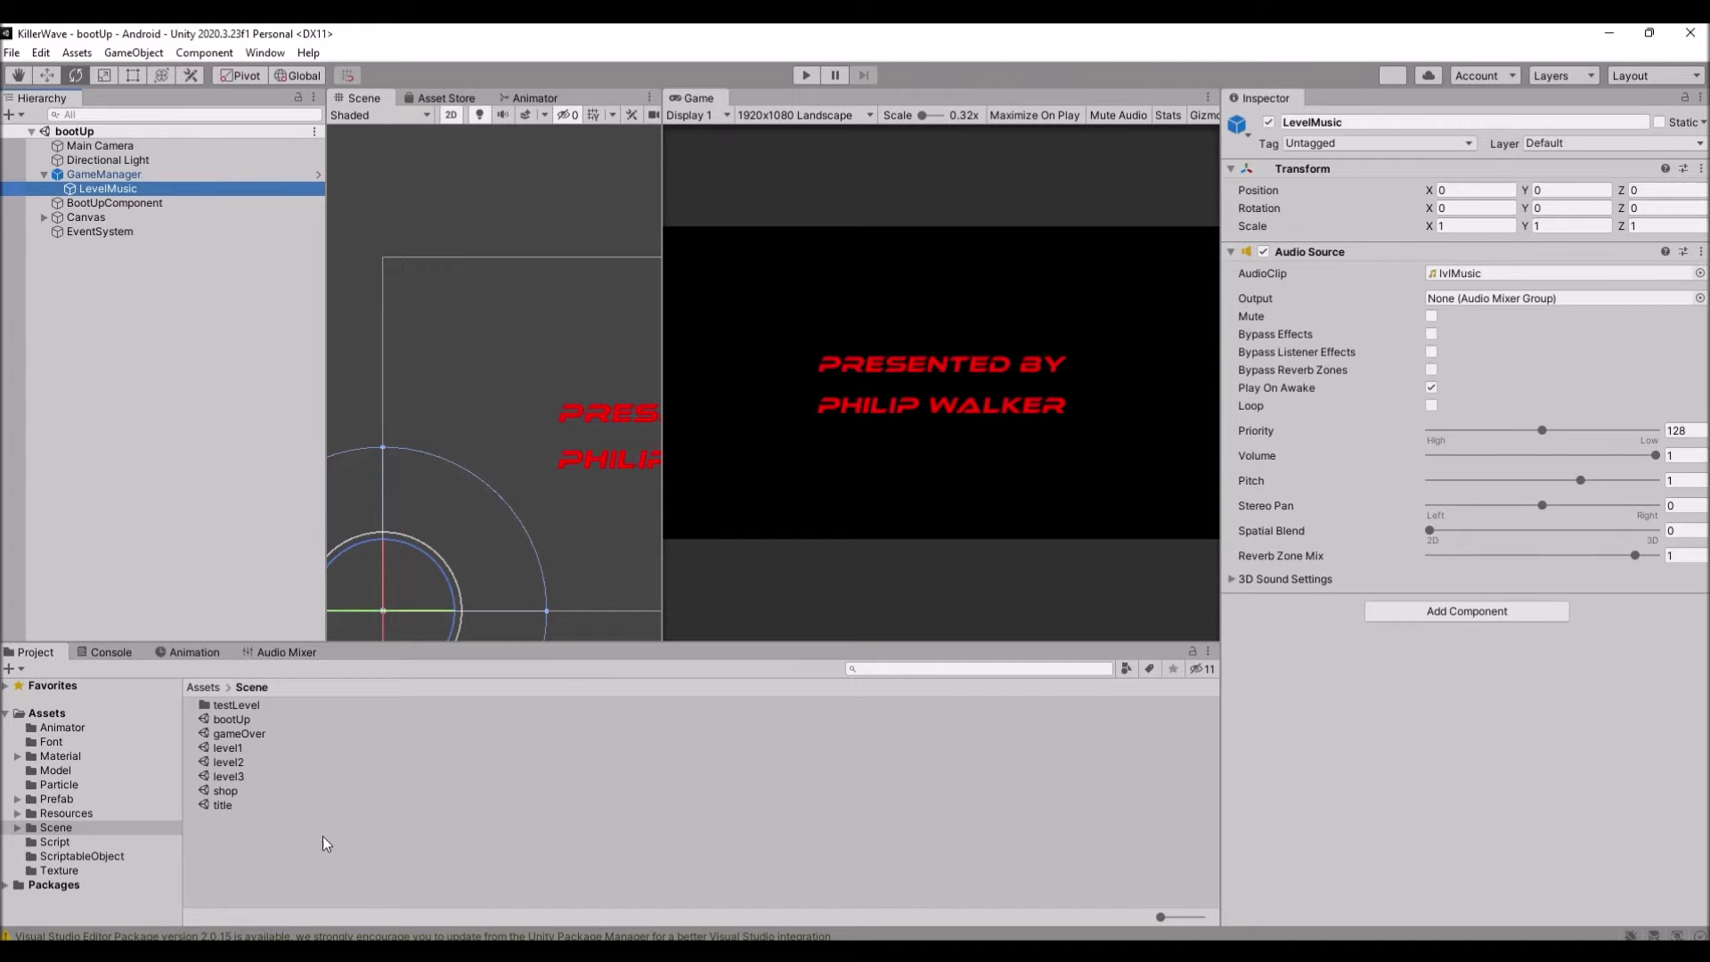
click(74, 712)
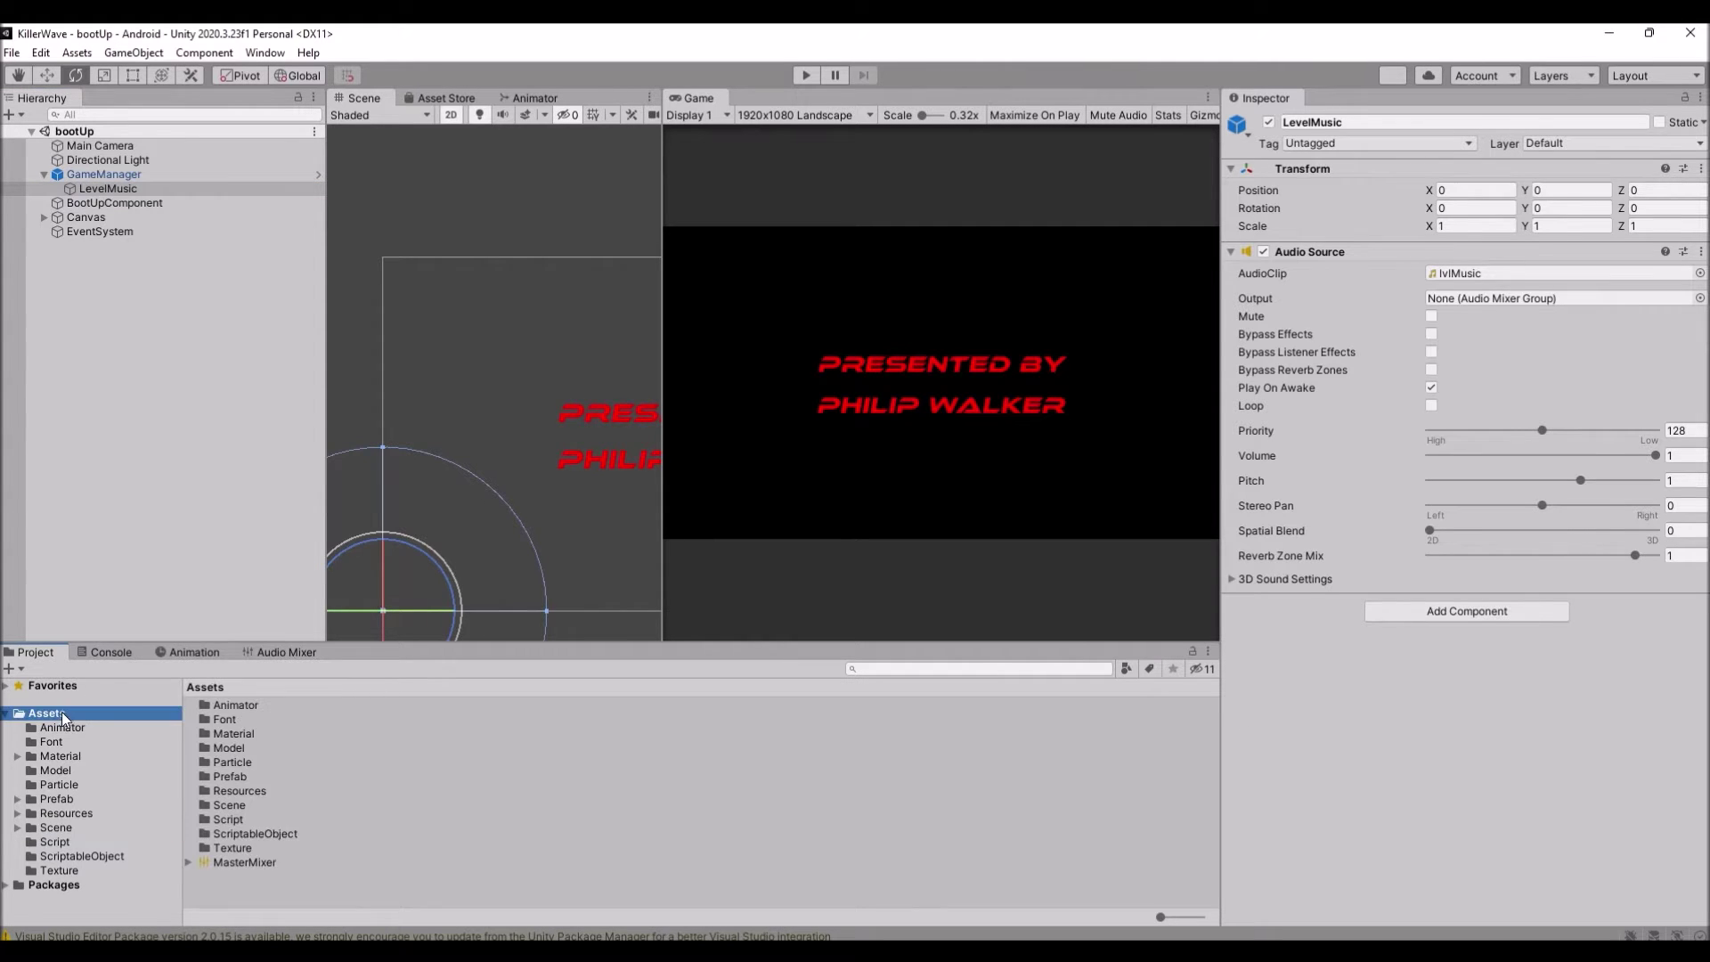
click(190, 863)
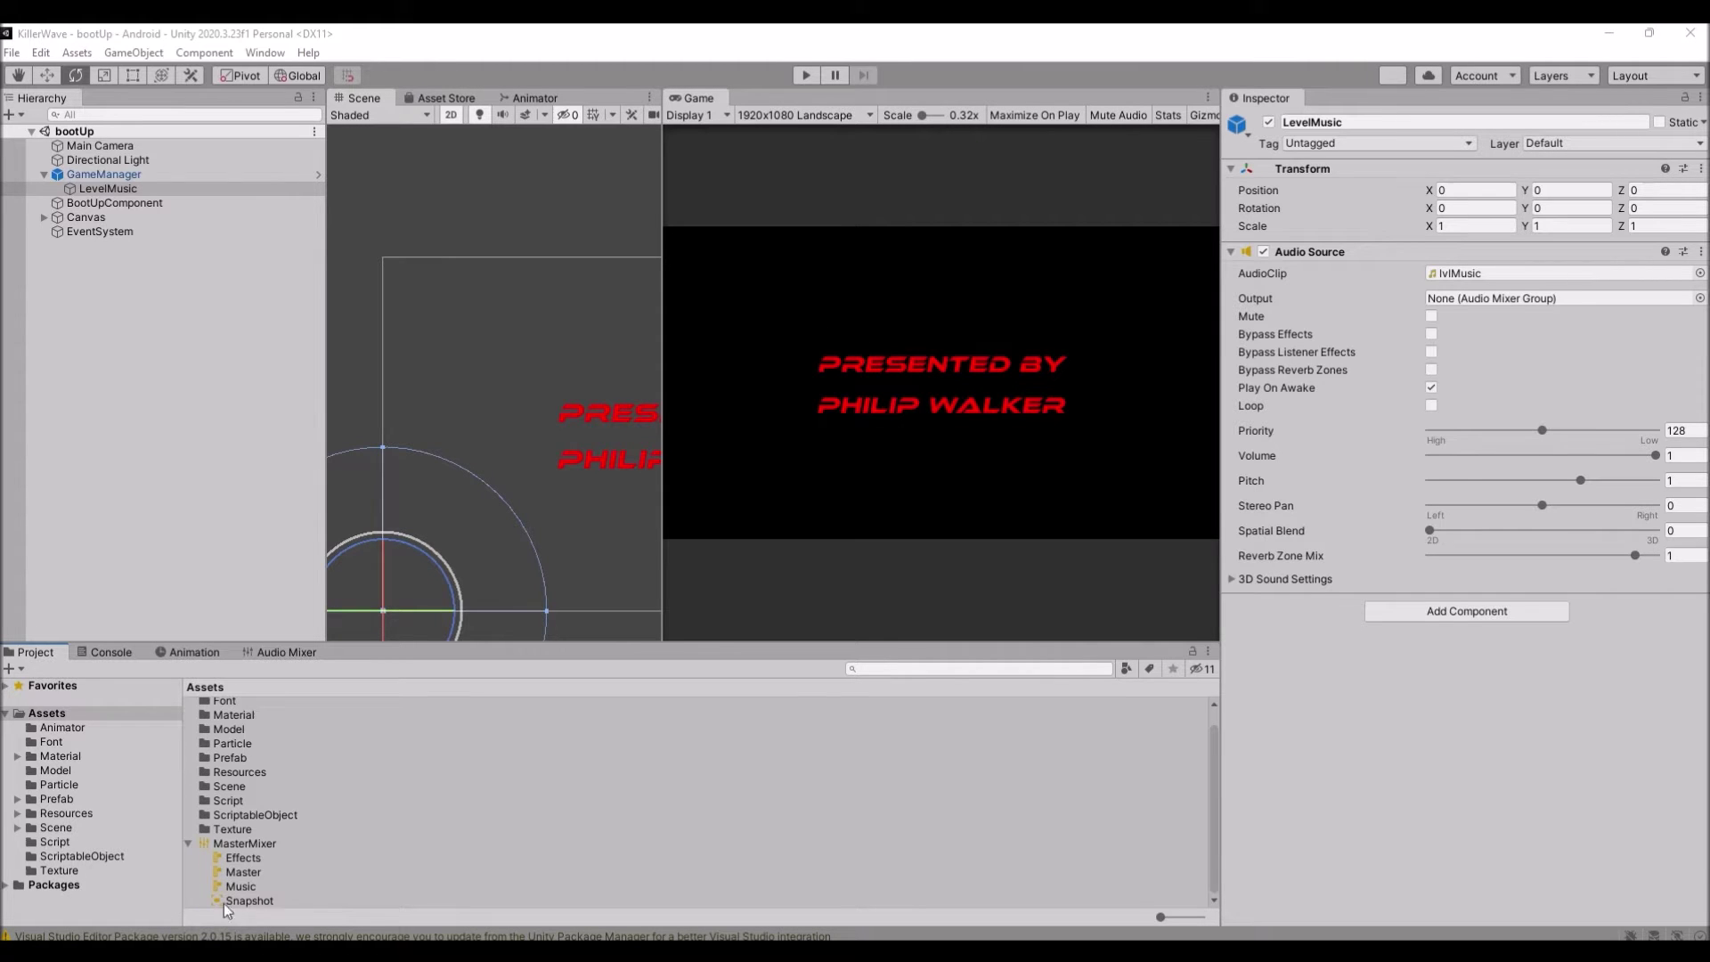
drag(293, 889, 1485, 293)
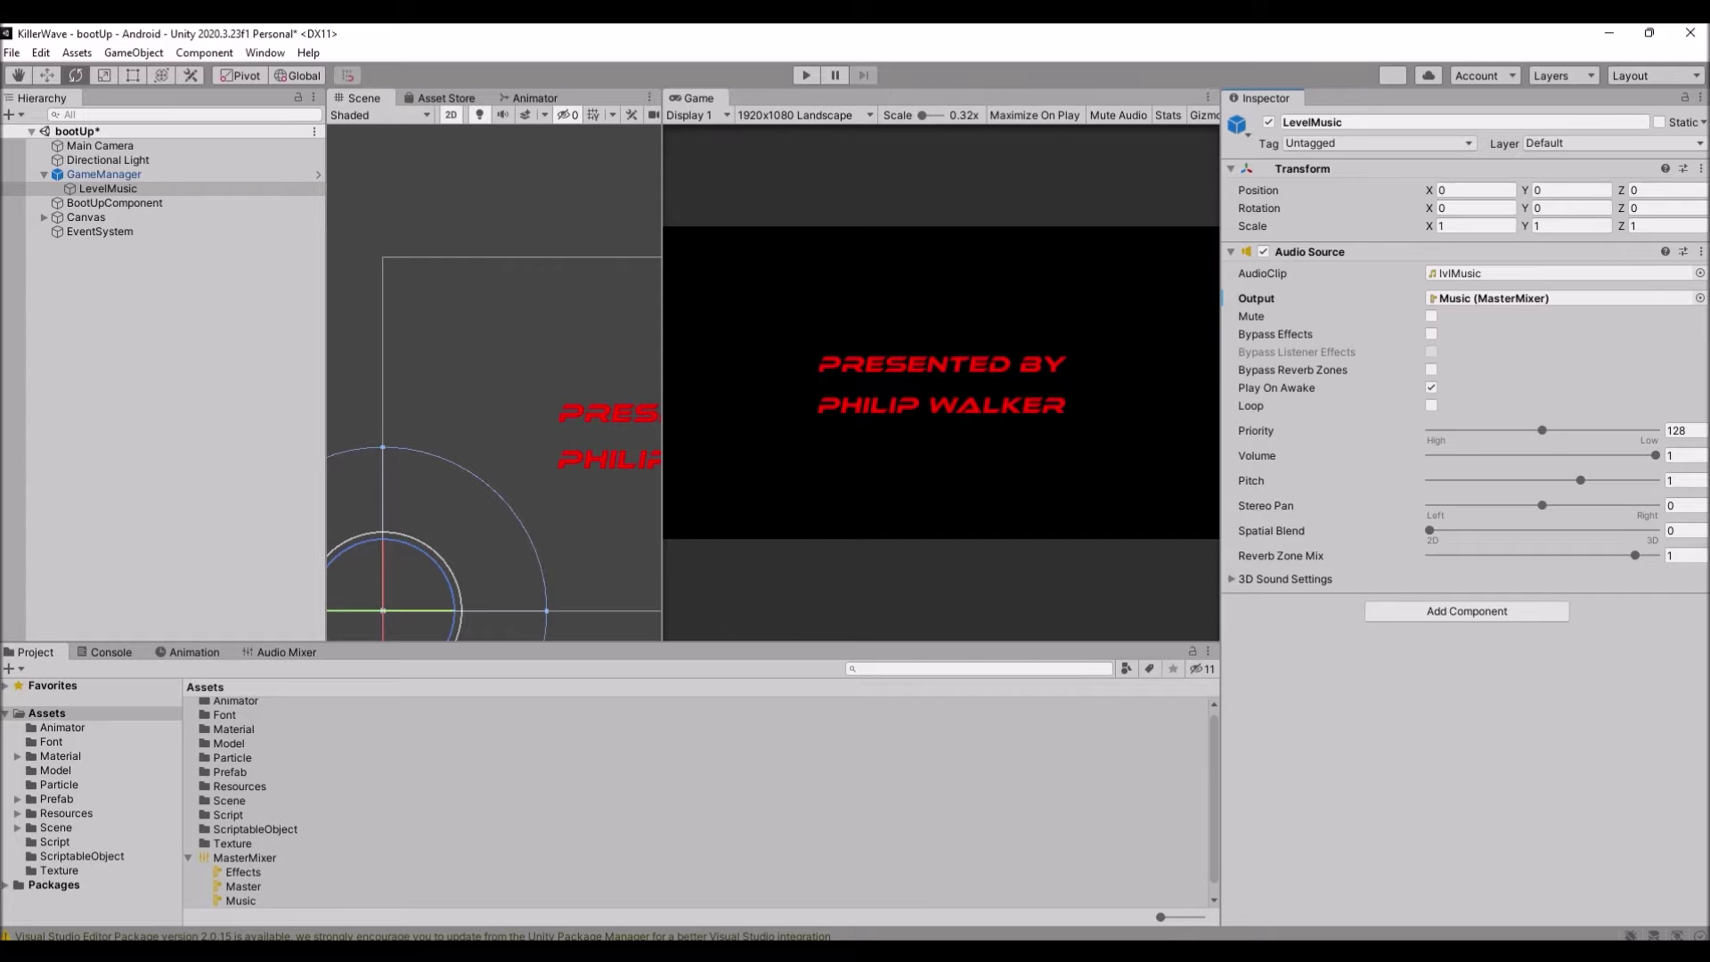
- Apply all overrides on the GameManager object to its prefab
click(195, 173)
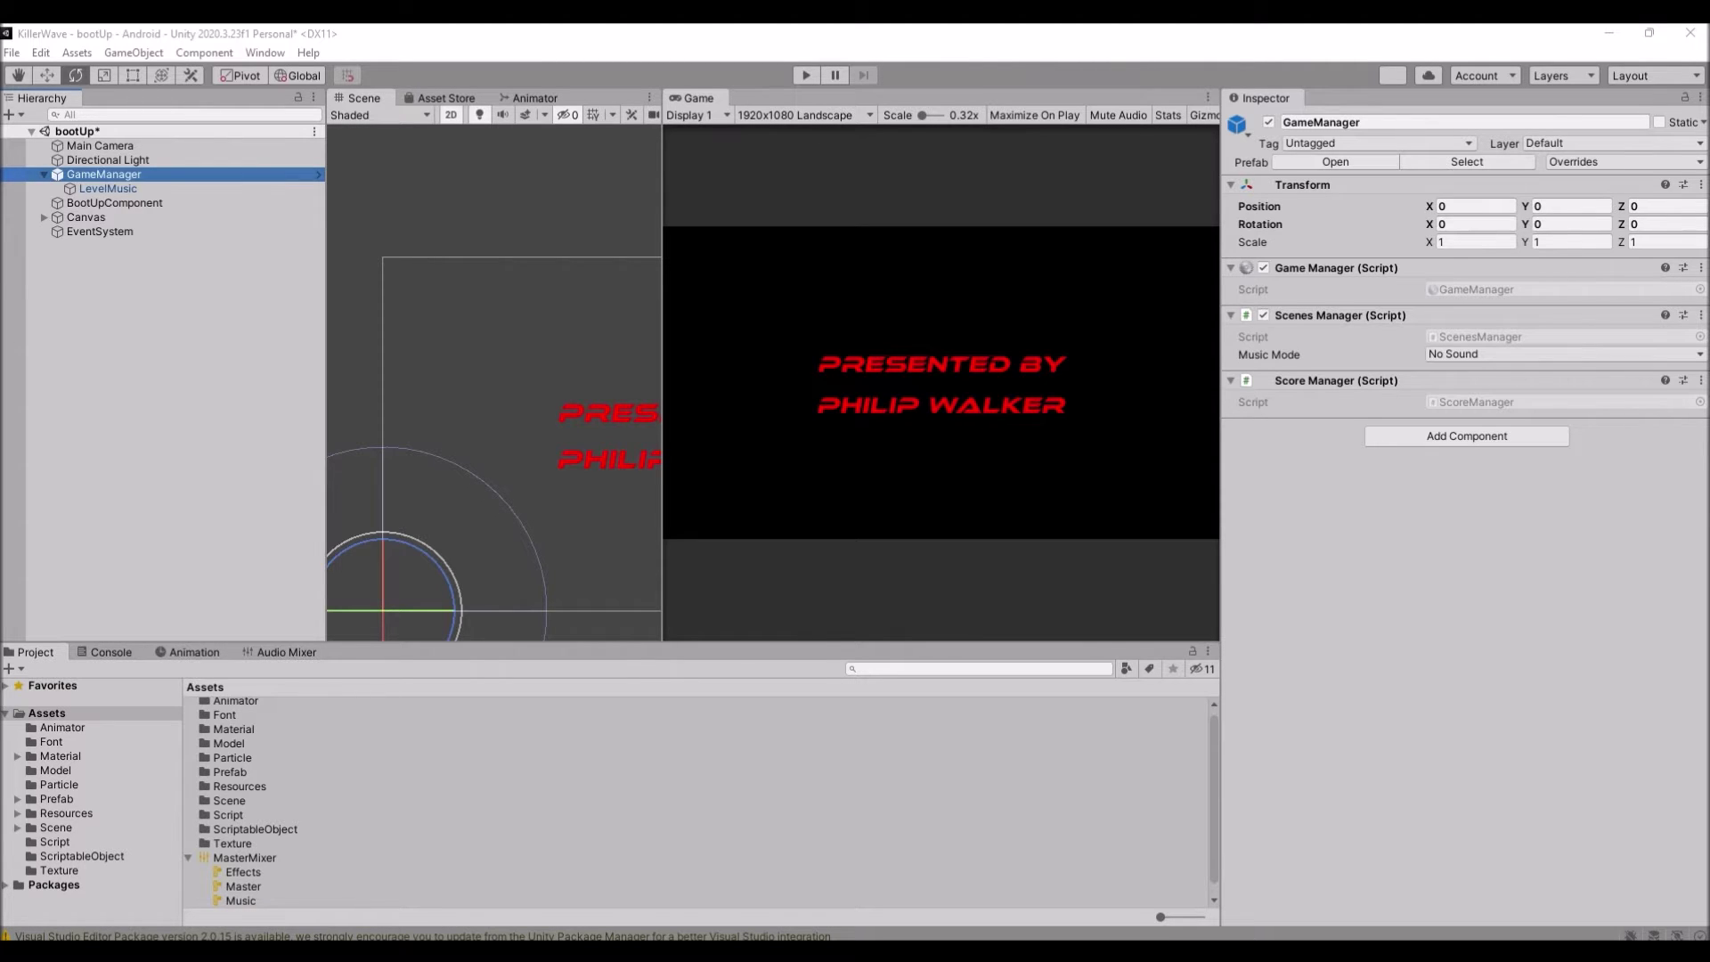
click(1653, 163)
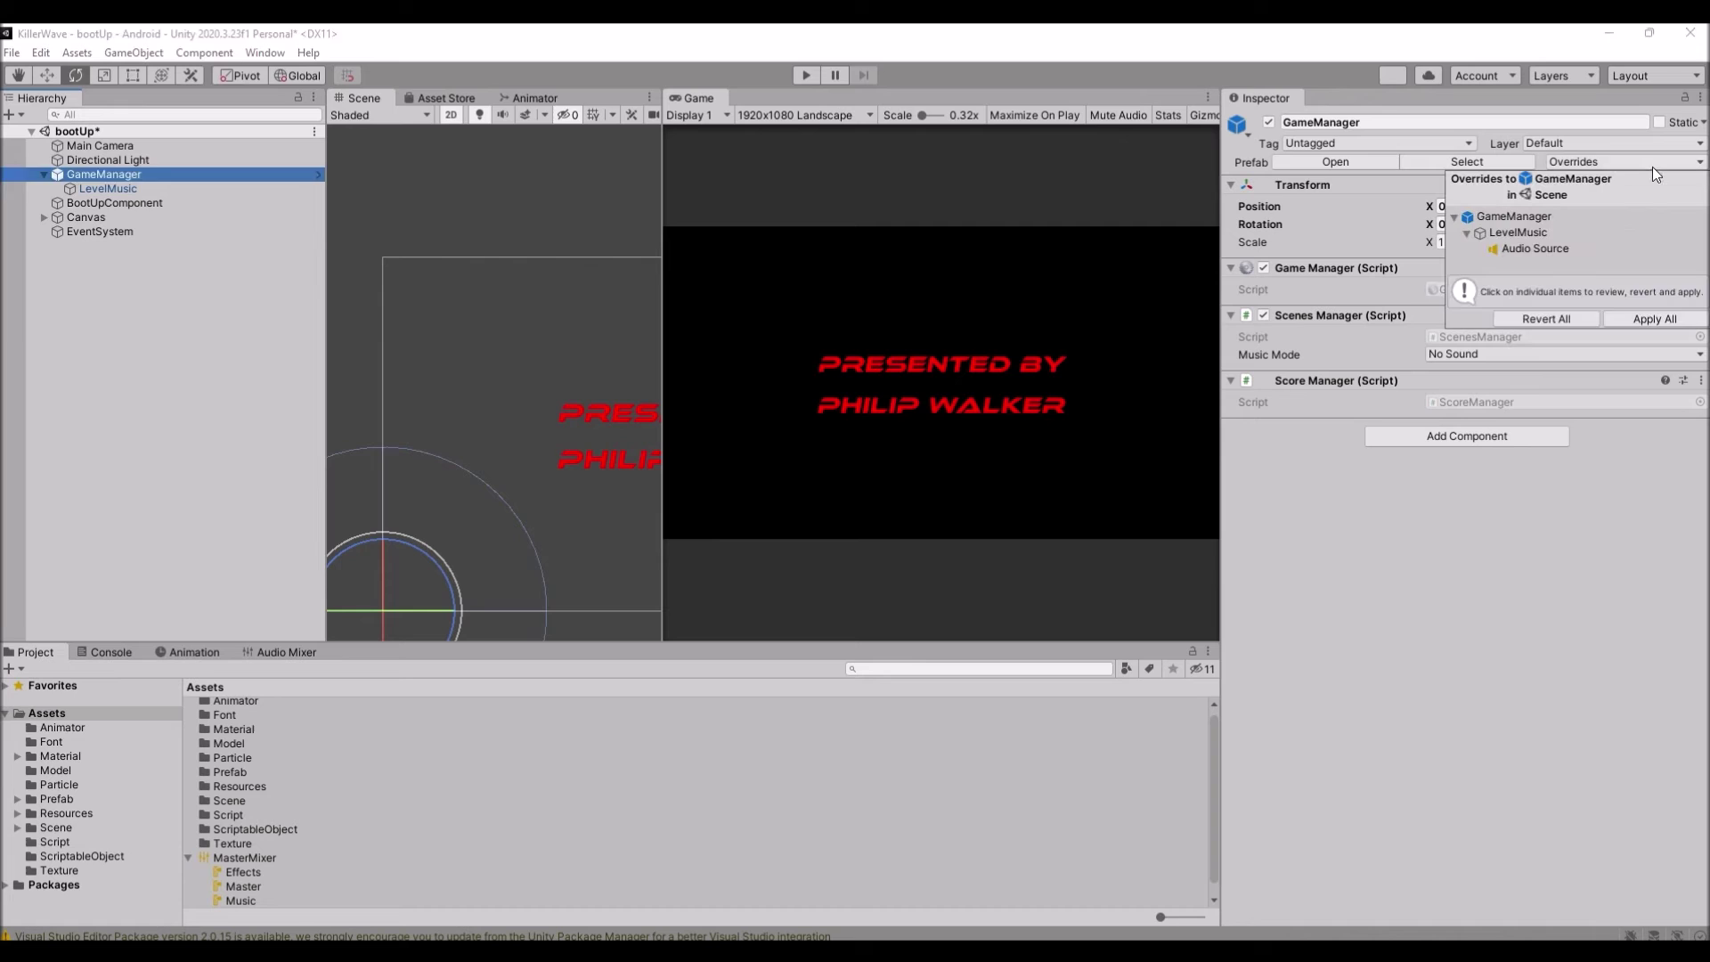
click(1657, 318)
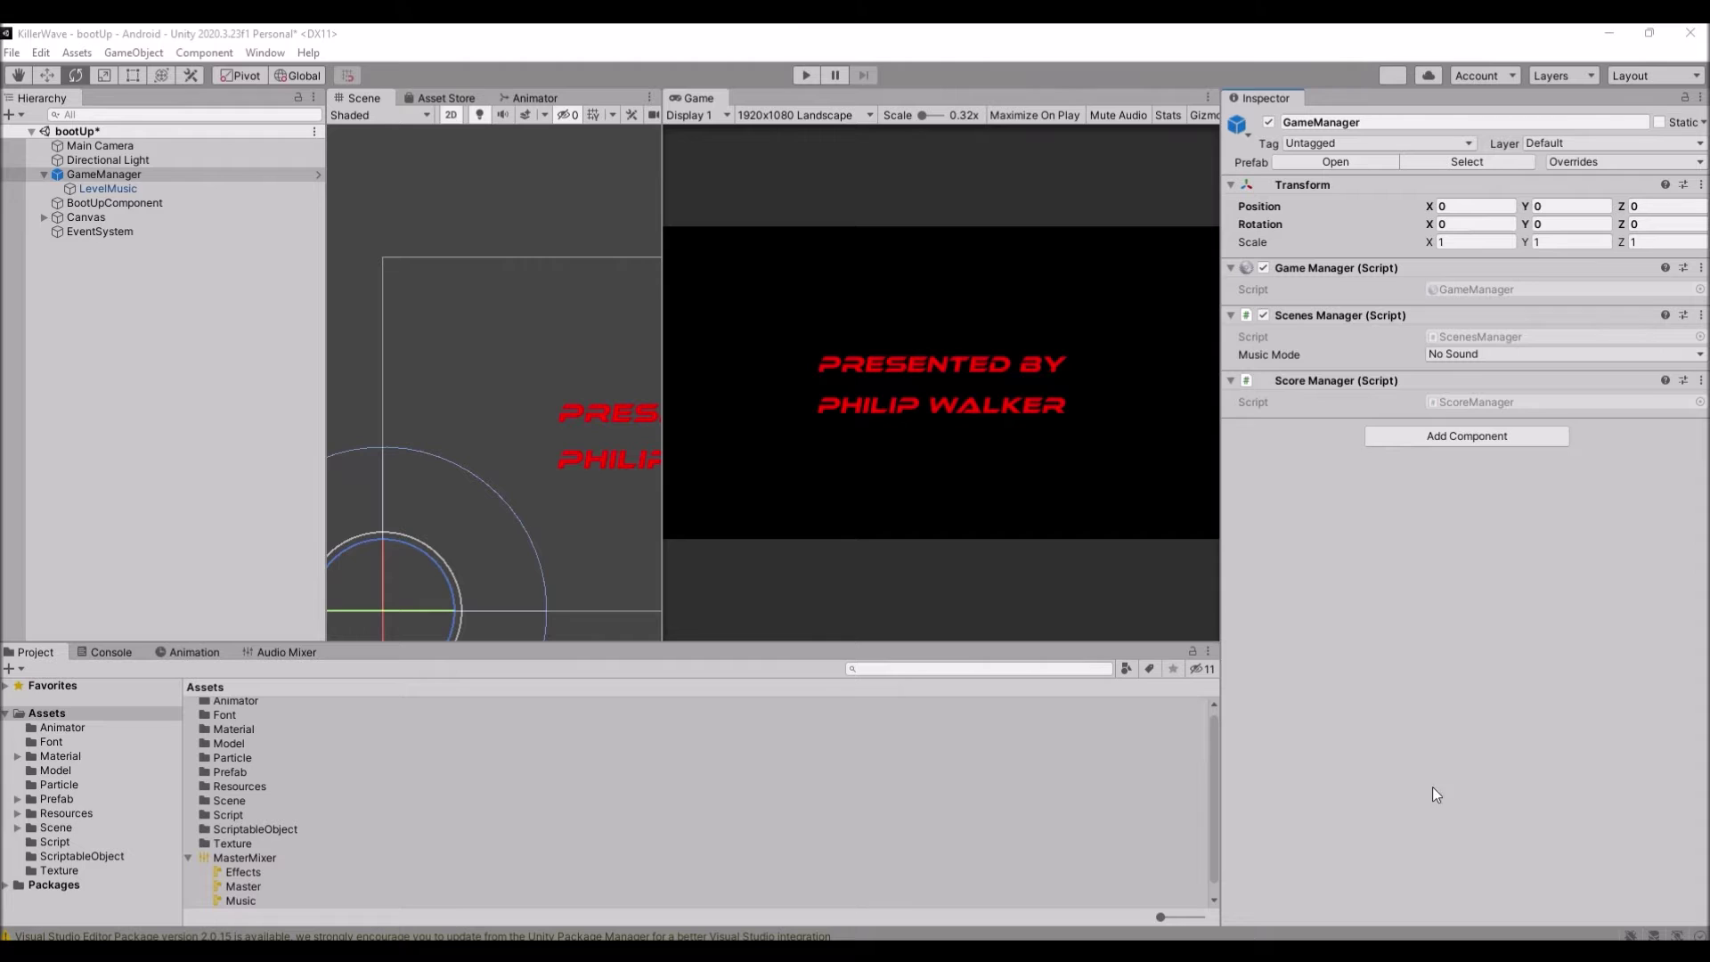
- Assign the MasterMixer's Effects group as the Audio Source output of the player_bullet prefab
click(17, 800)
click(55, 819)
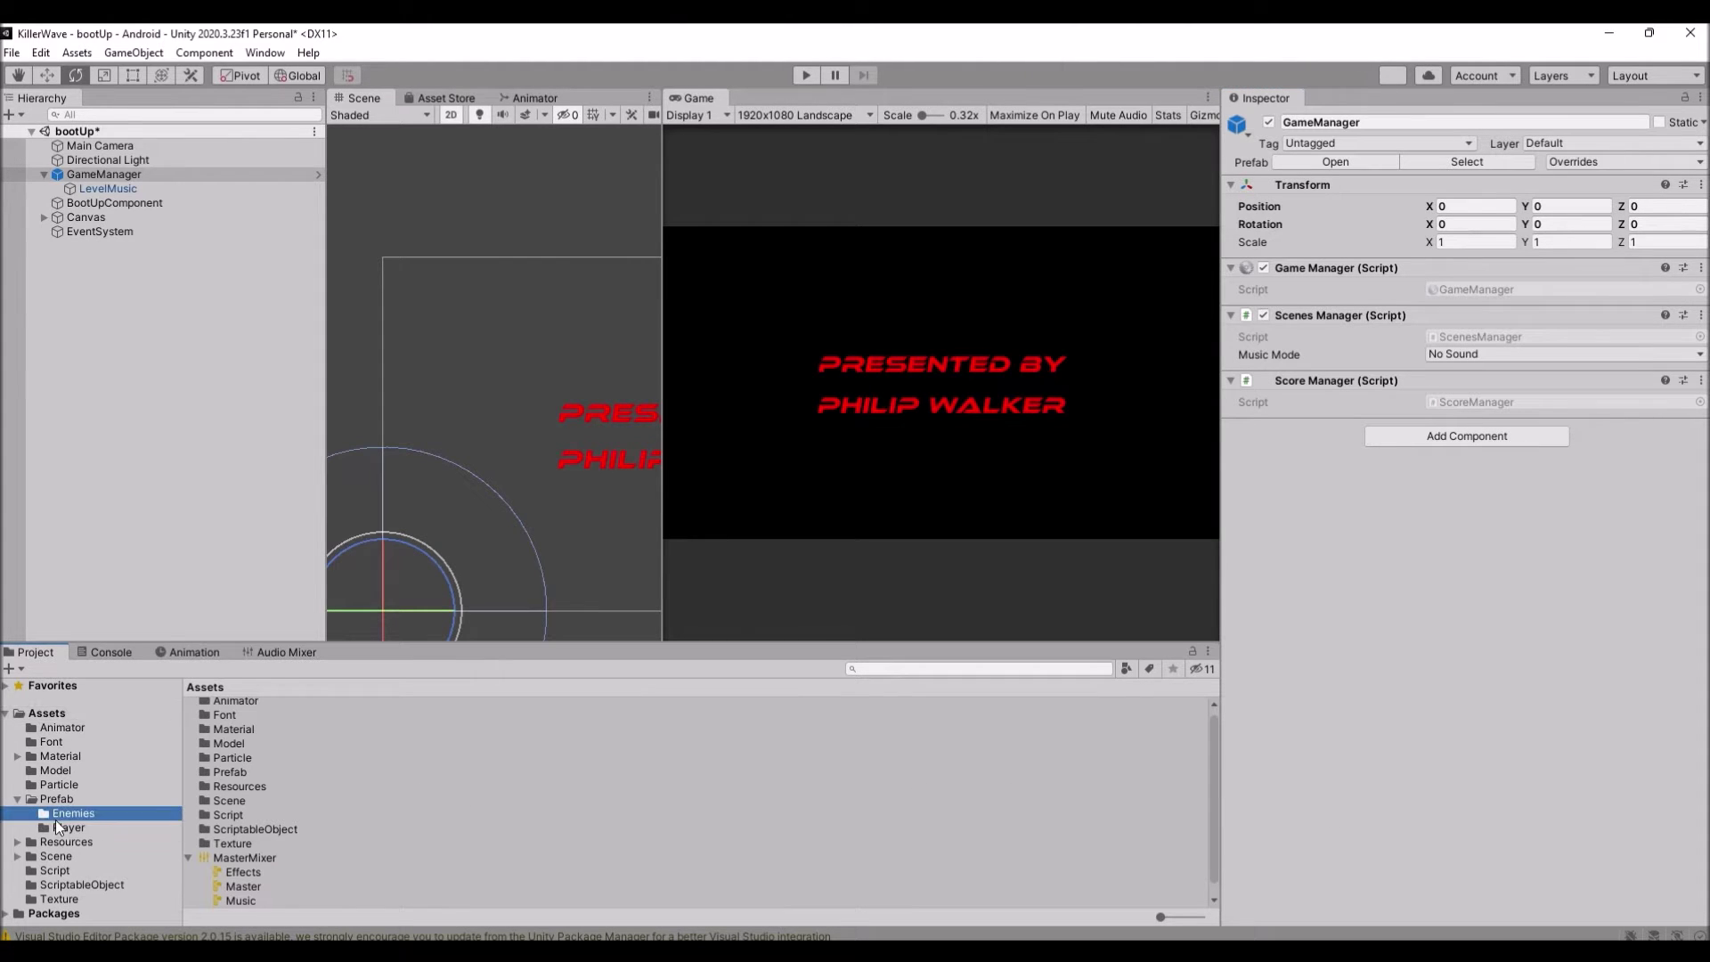
click(57, 825)
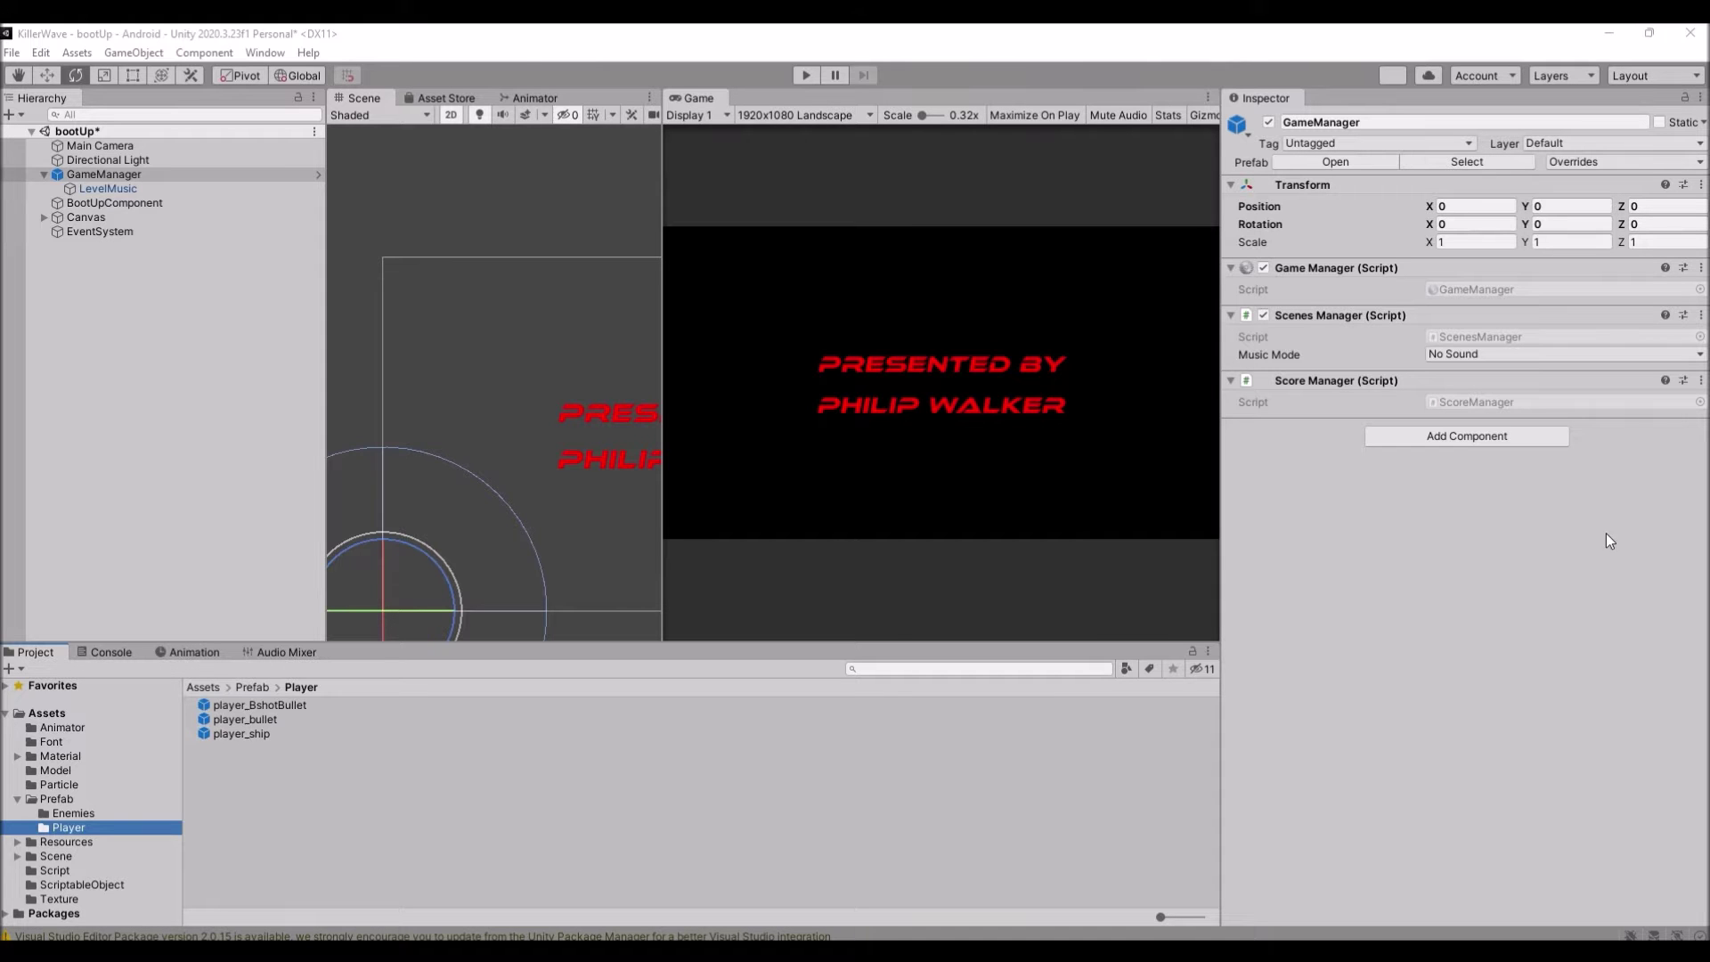
click(298, 718)
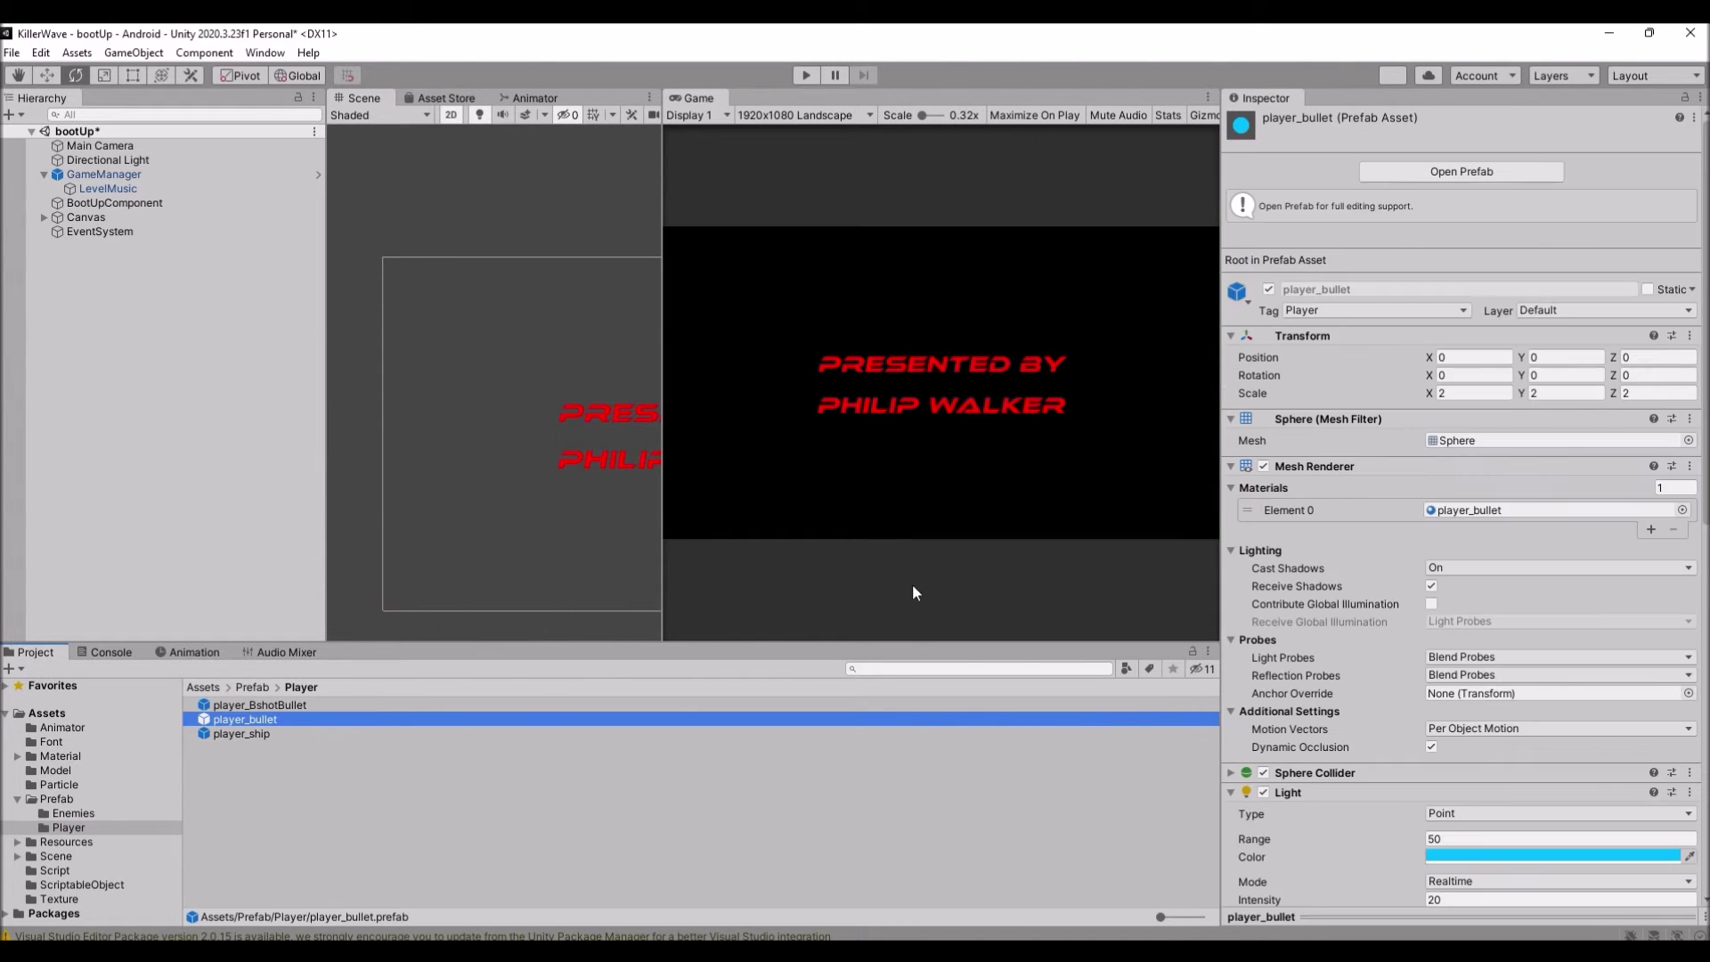
scroll(1594, 570, down, 10)
scroll(1568, 599, down, 3)
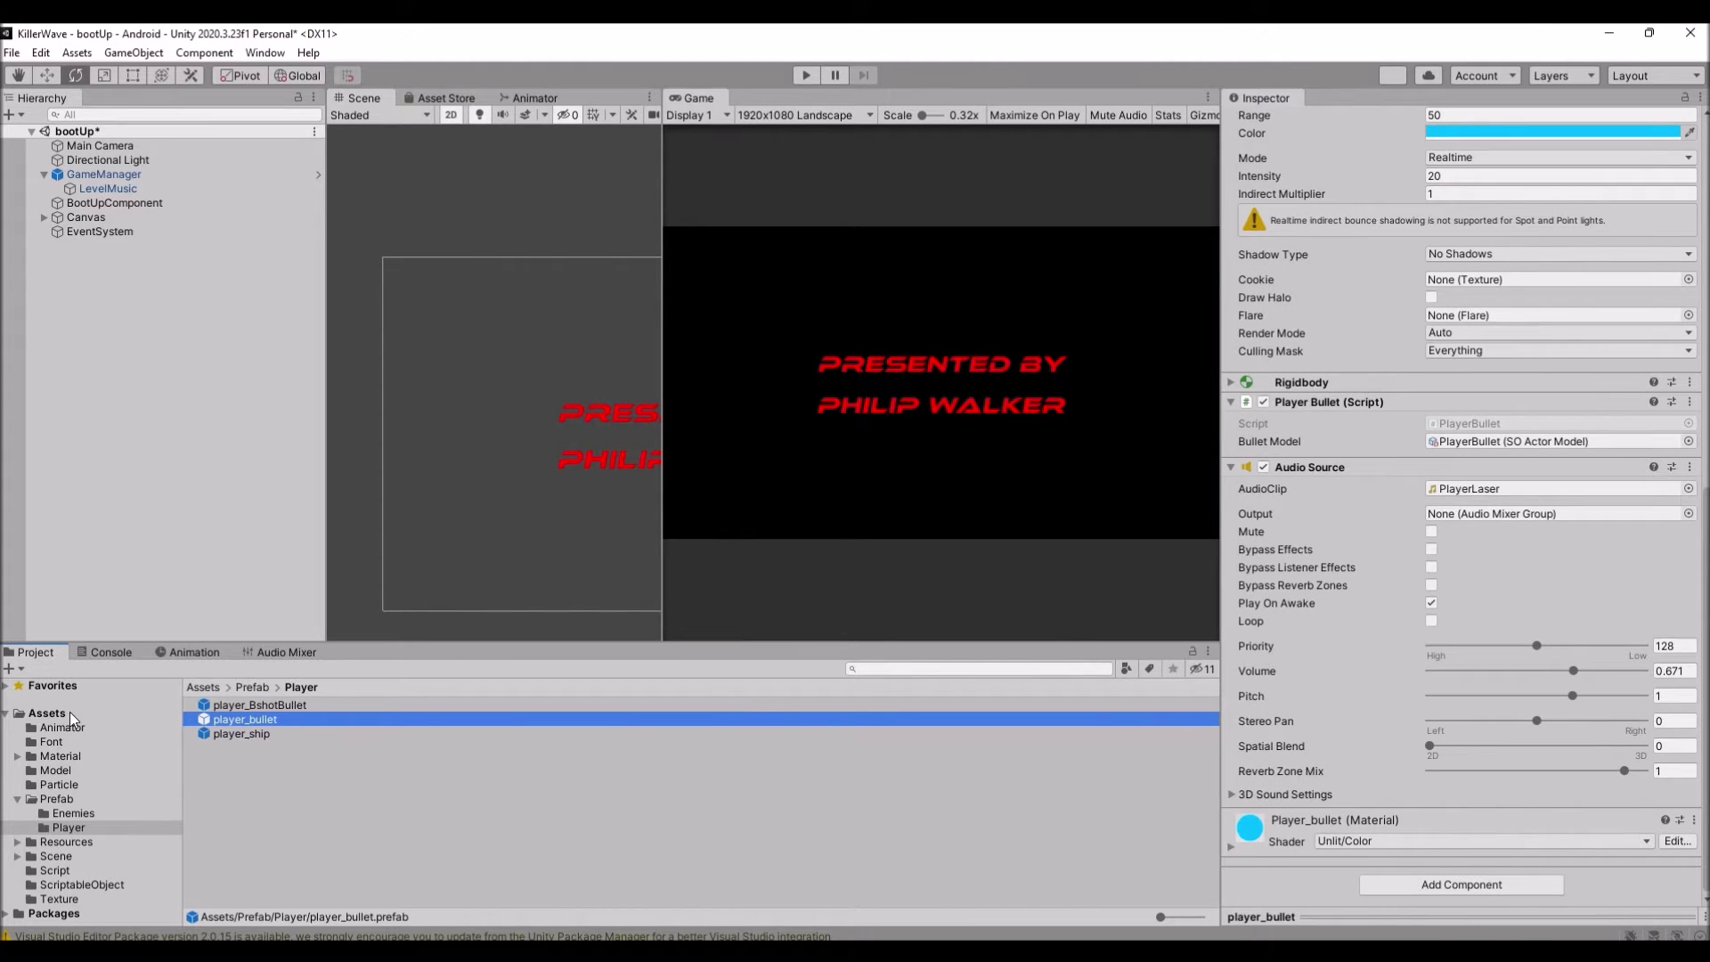
click(73, 720)
scroll(408, 843, down, 1)
drag(256, 859, 1452, 517)
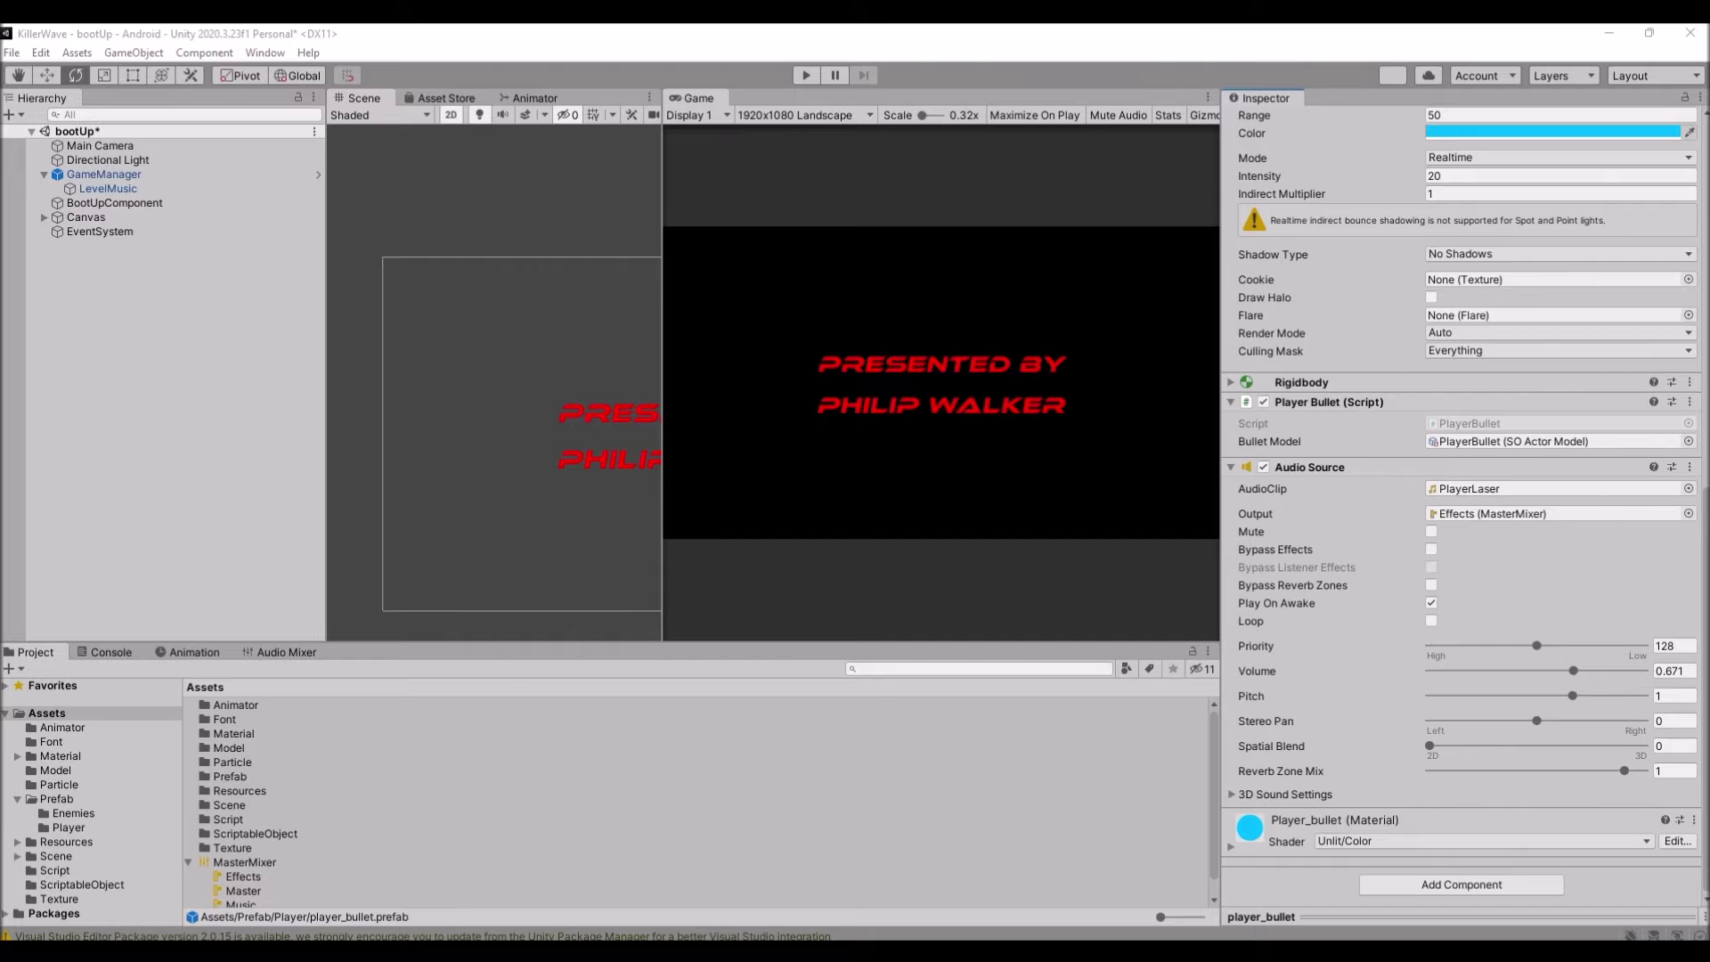
- Return to the MasterMixer's mixer view and select its Music group
click(259, 862)
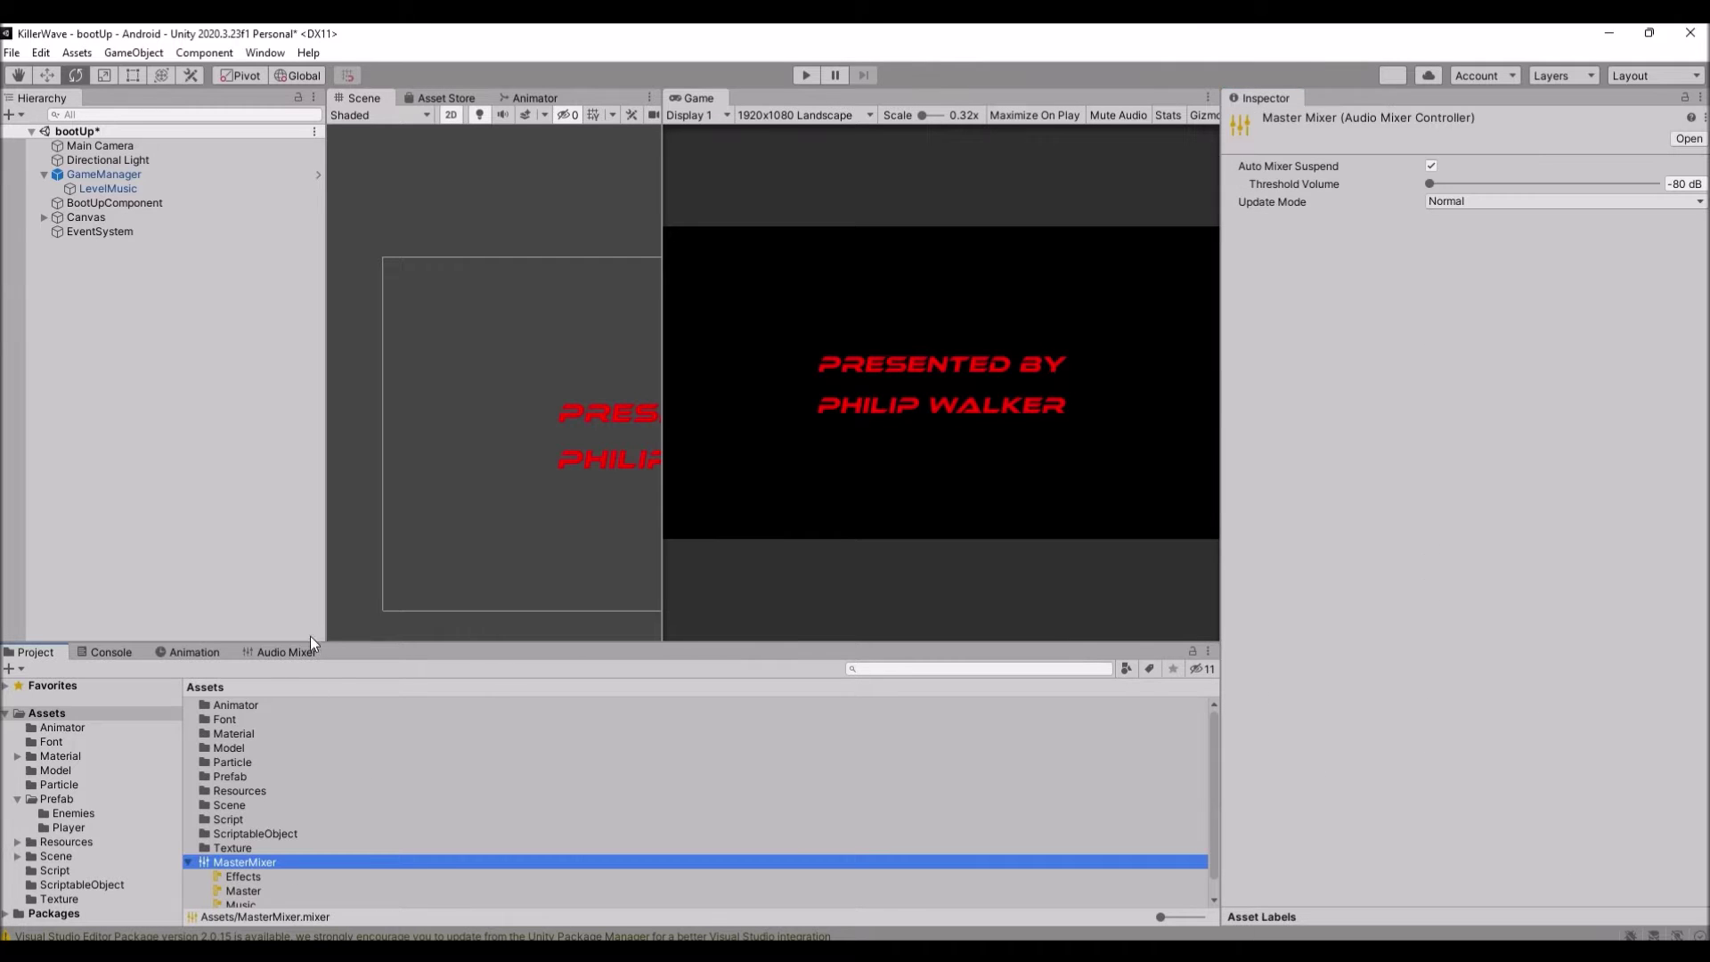
click(285, 649)
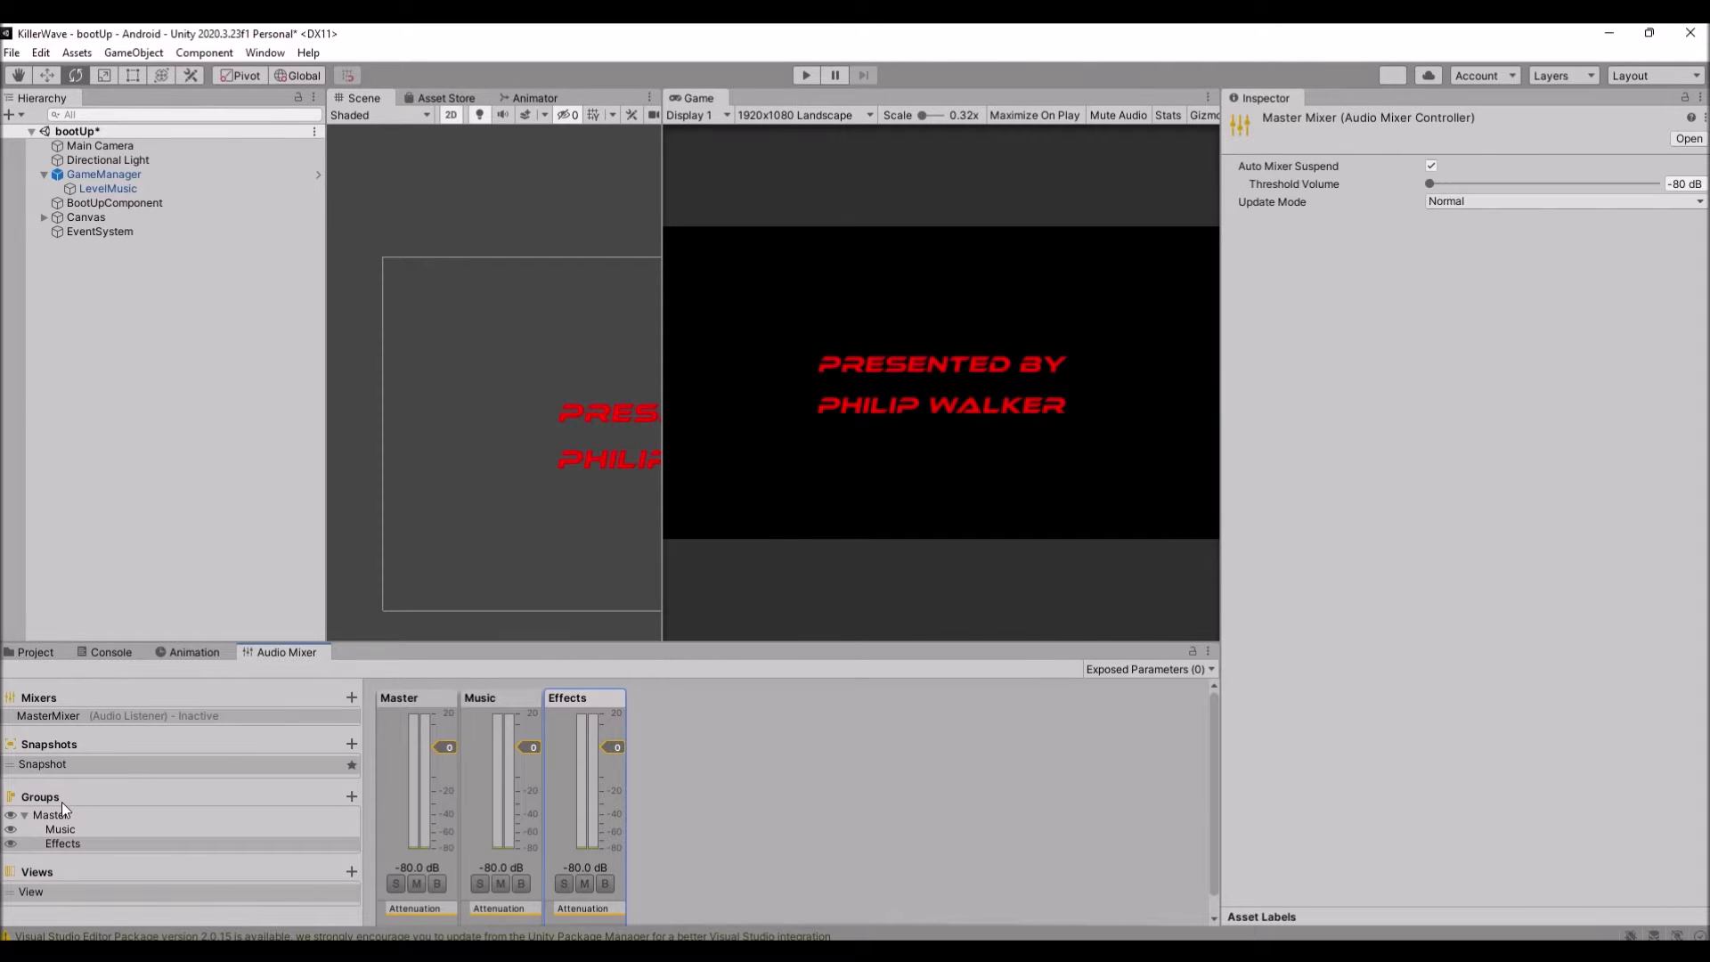
mouse_move(61, 805)
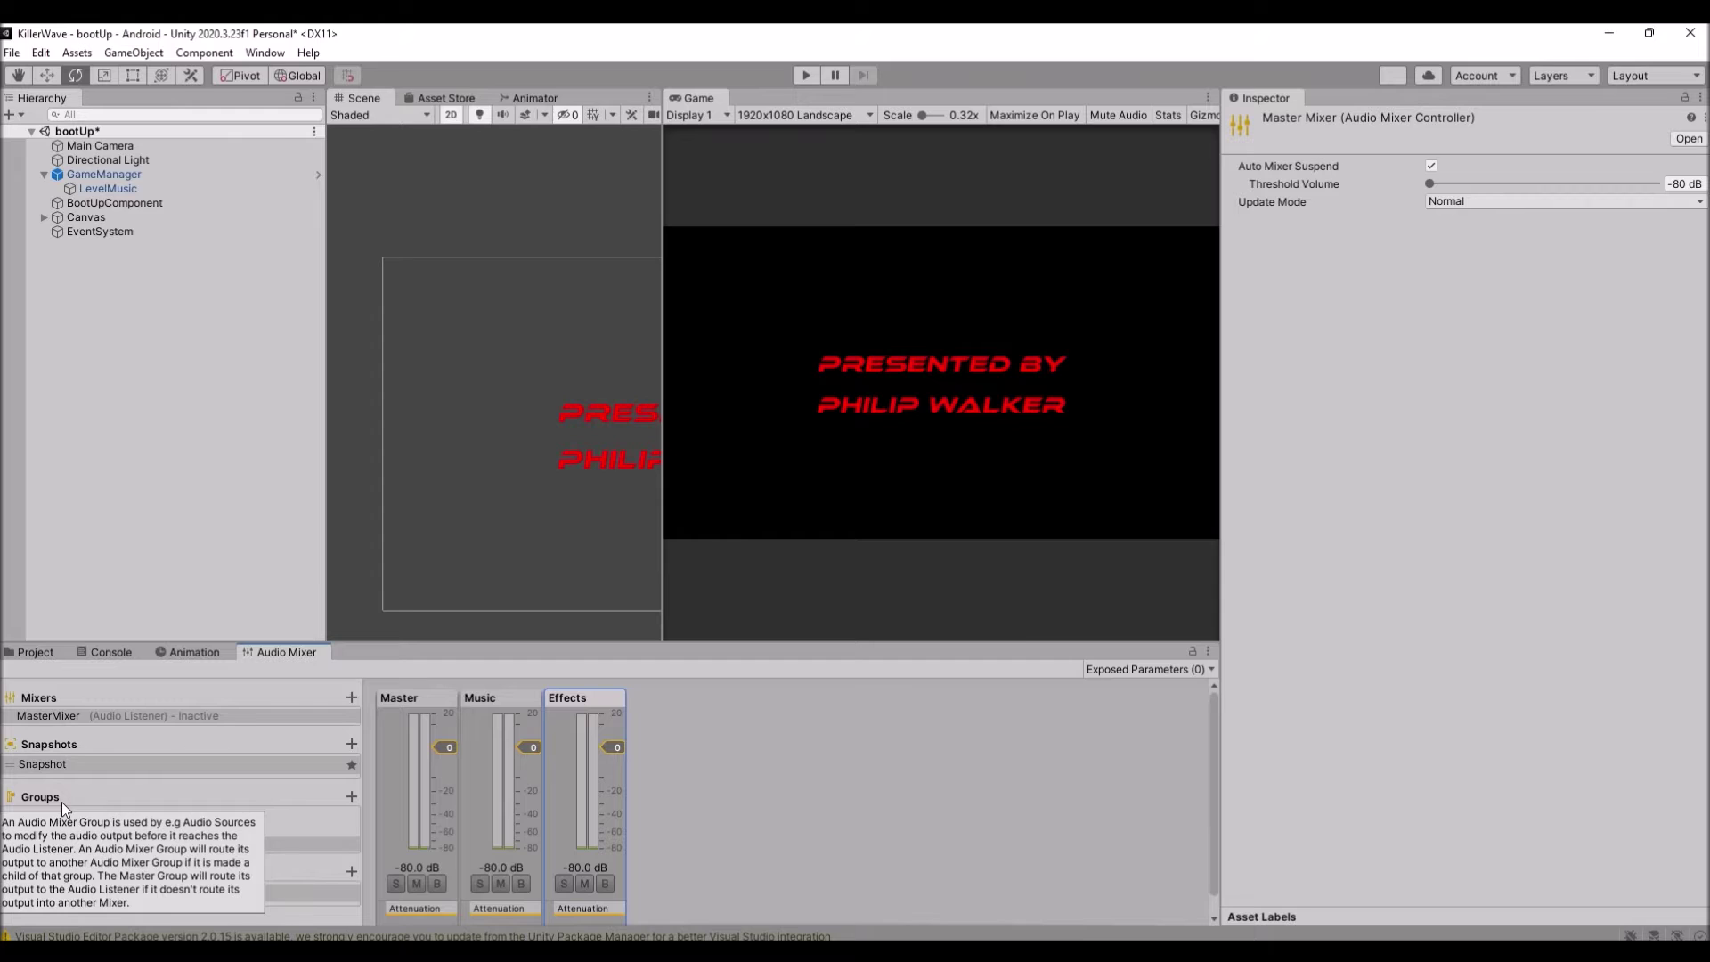
click(76, 827)
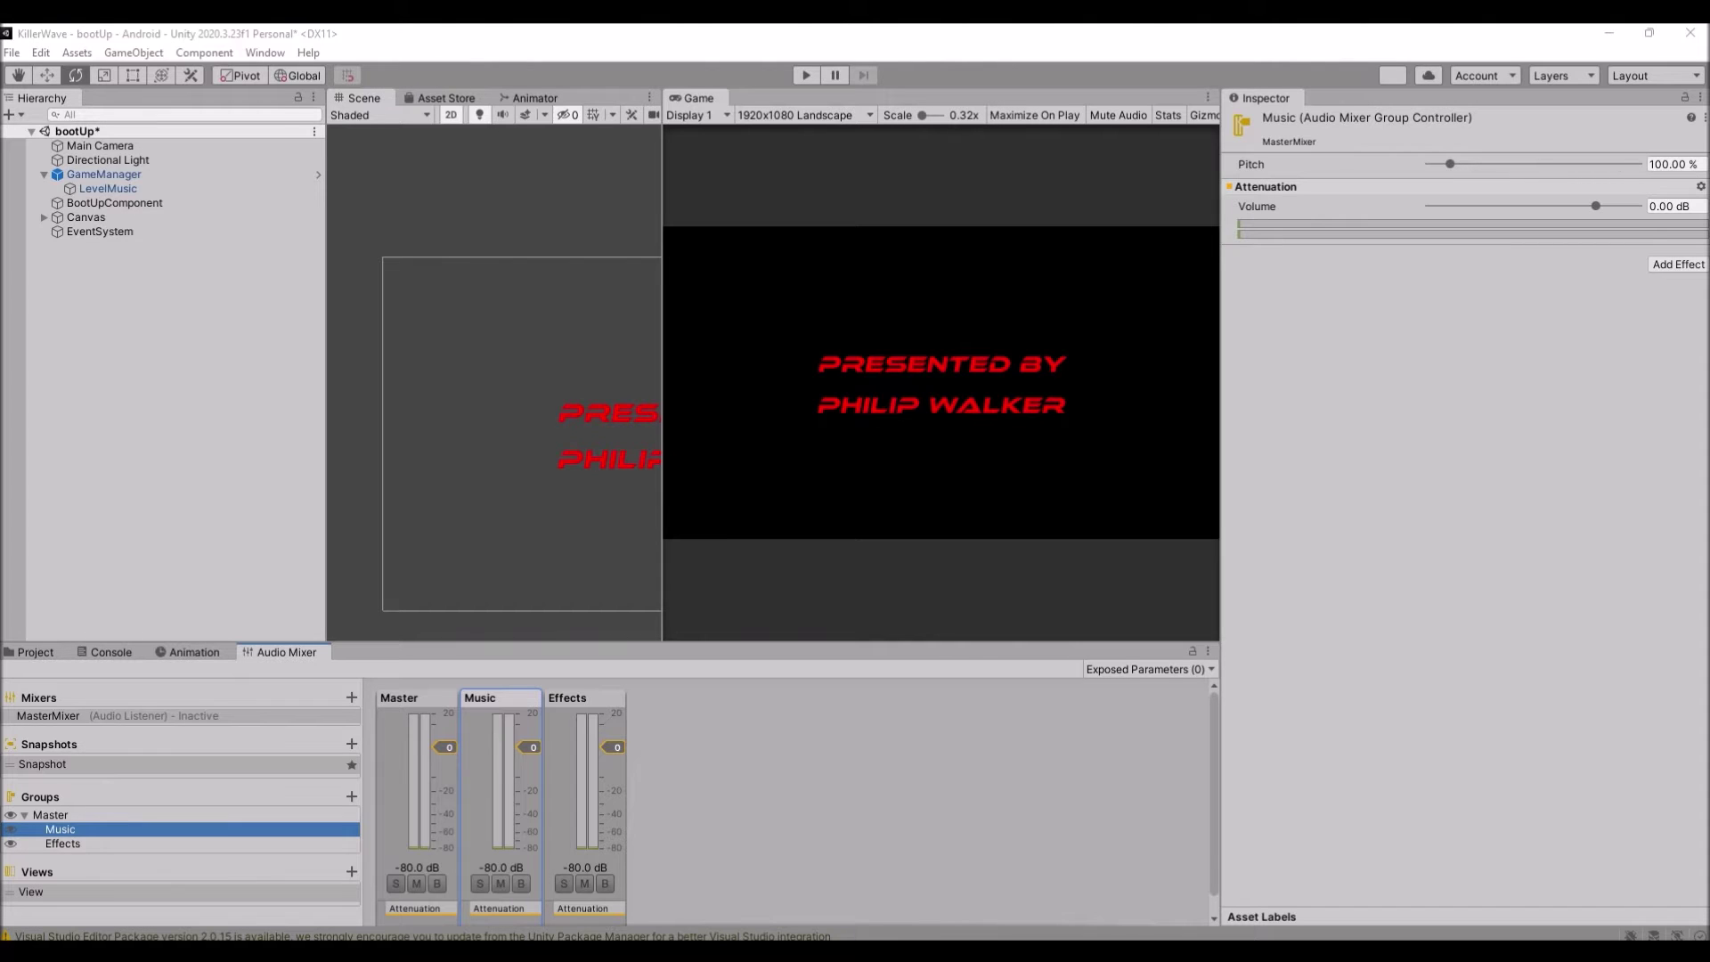
right_click(436, 918)
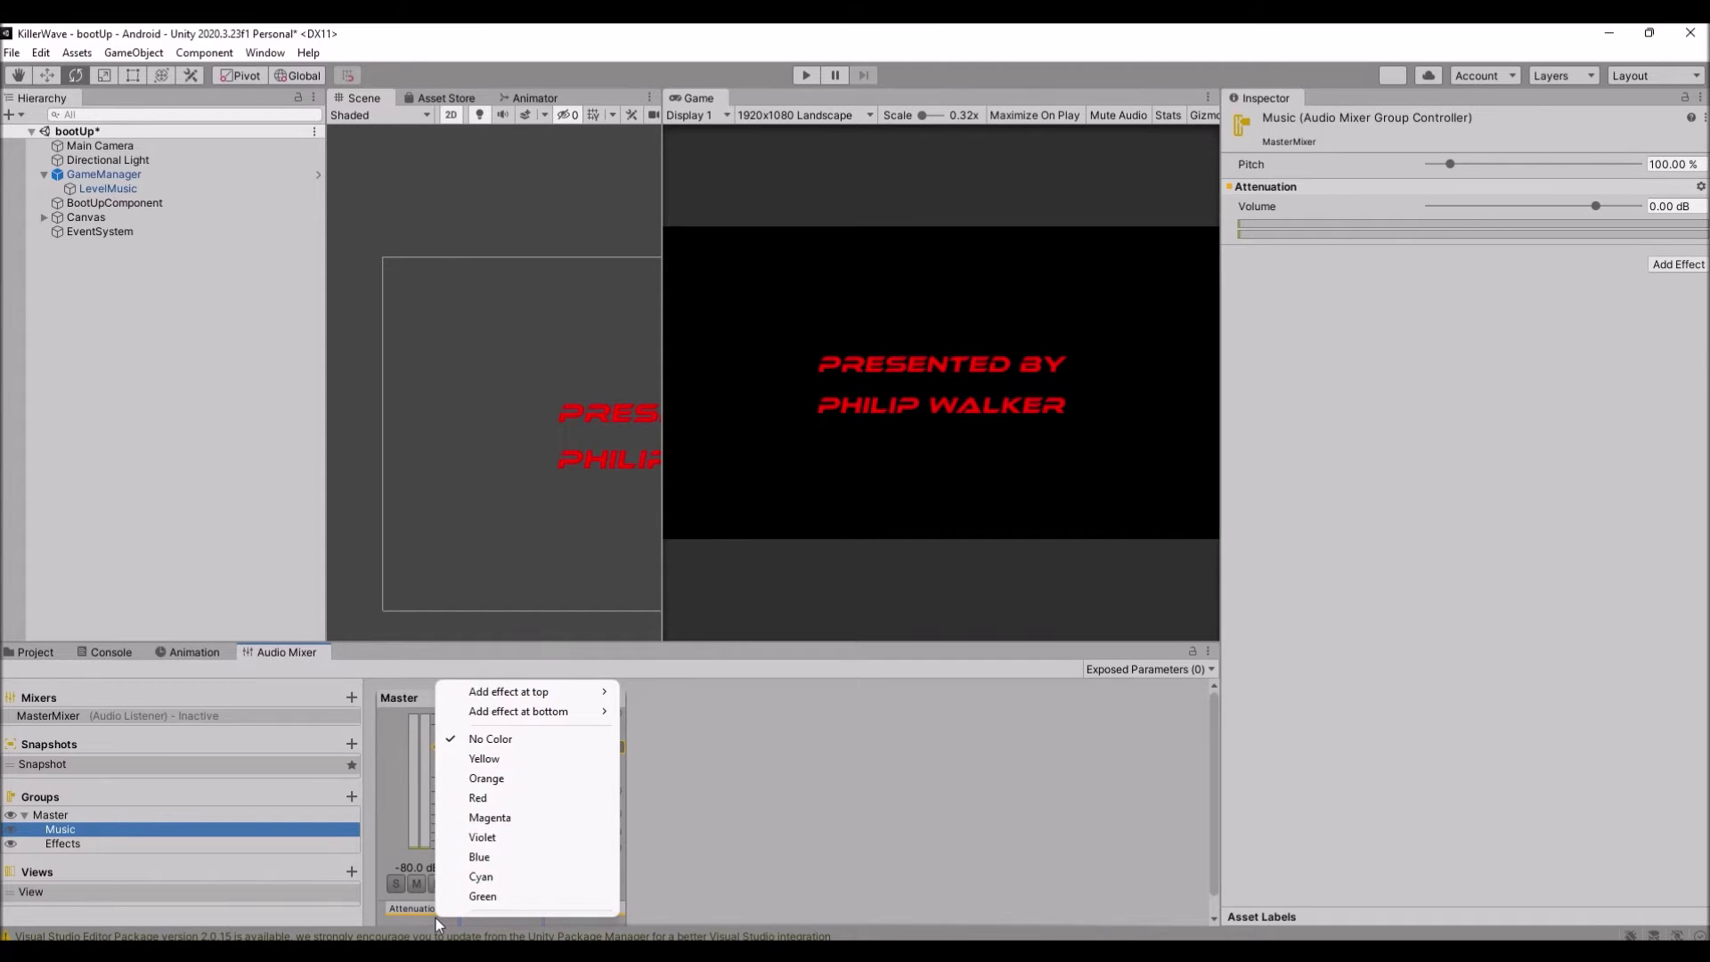
right_click(425, 922)
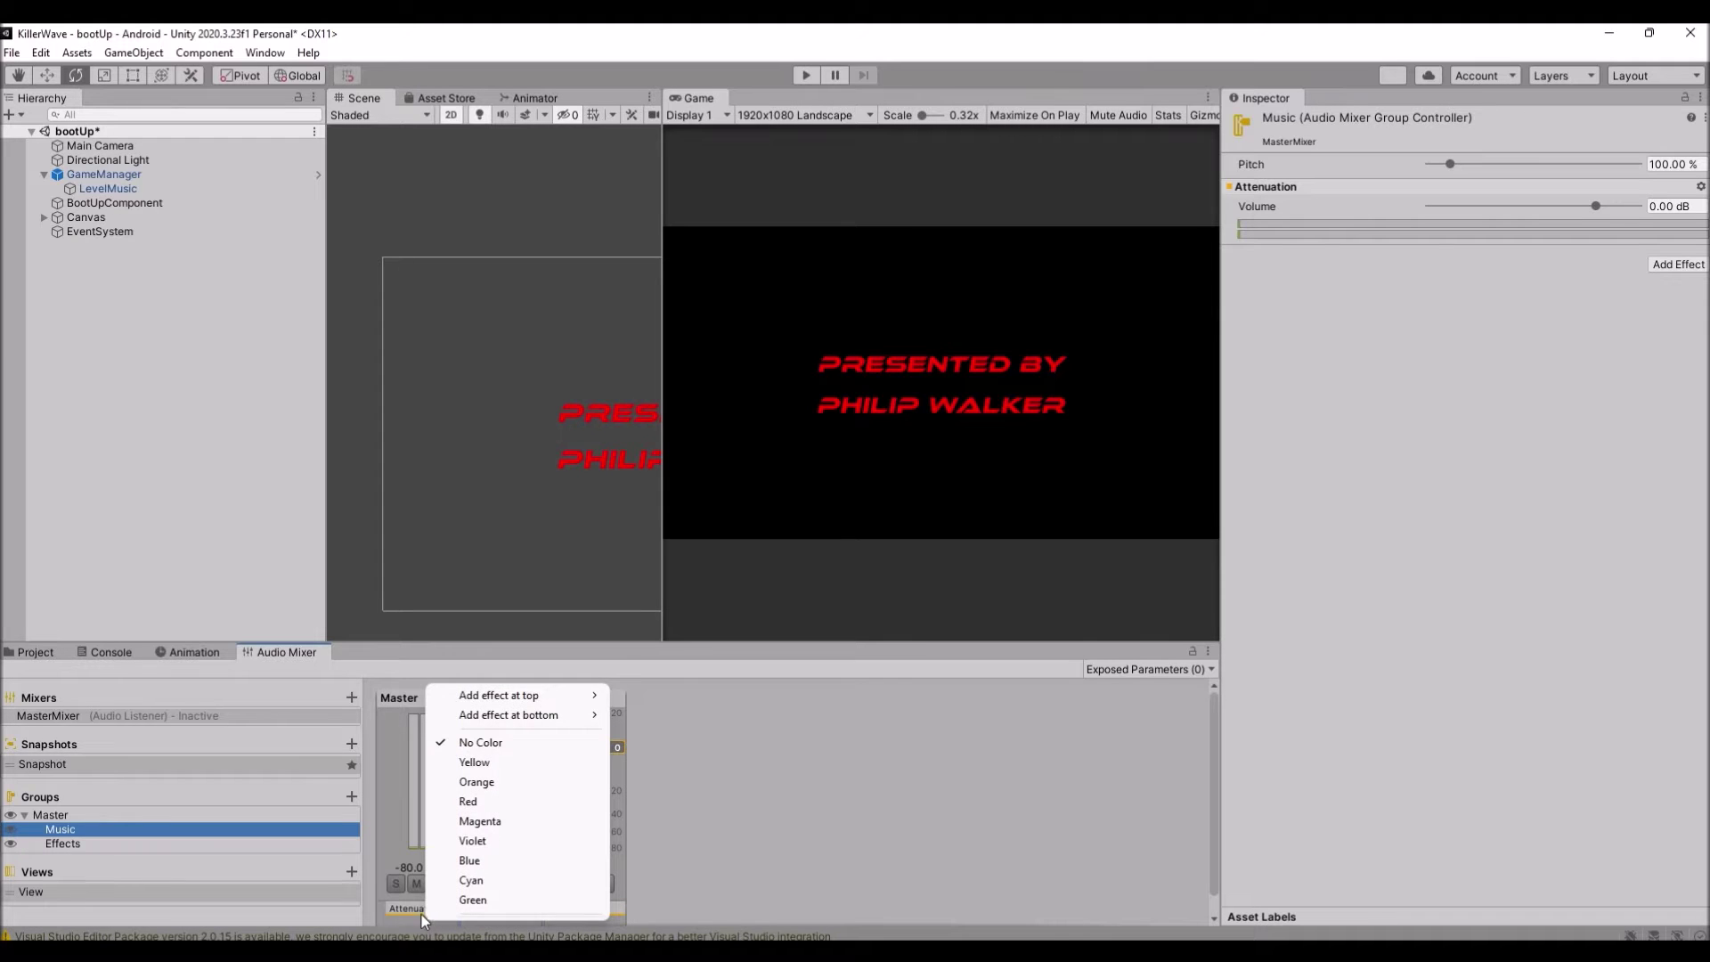
click(425, 927)
right_click(396, 908)
mouse_move(461, 906)
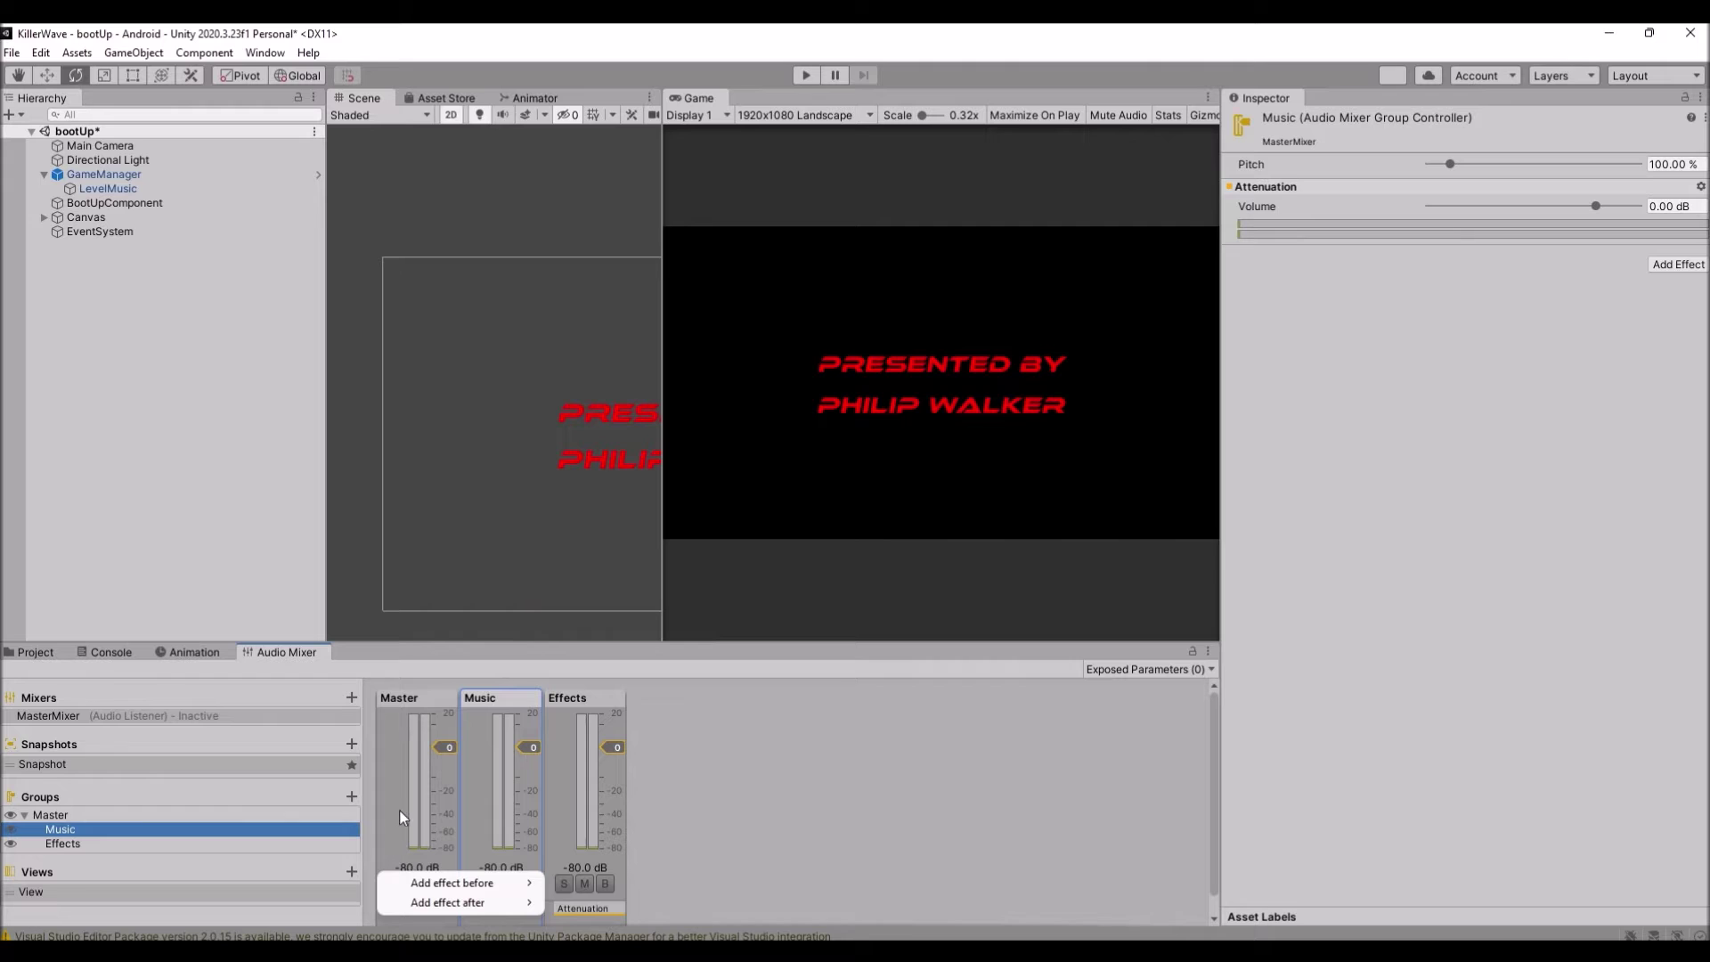
right_click(499, 853)
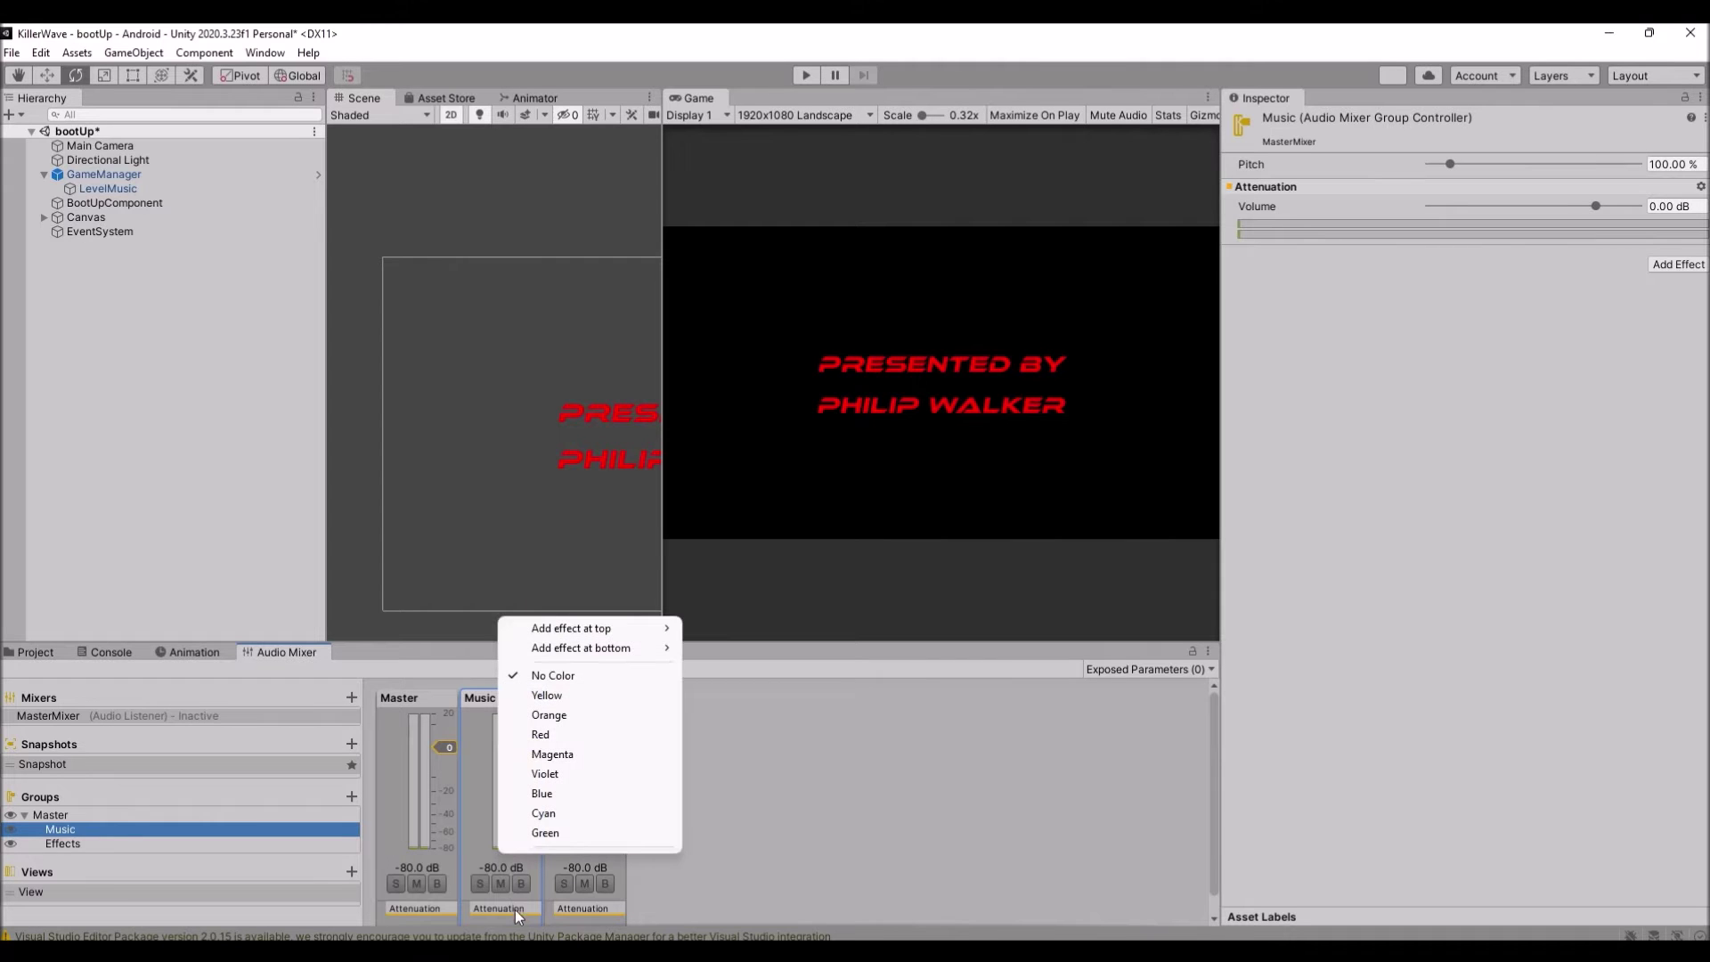
right_click(515, 914)
right_click(510, 923)
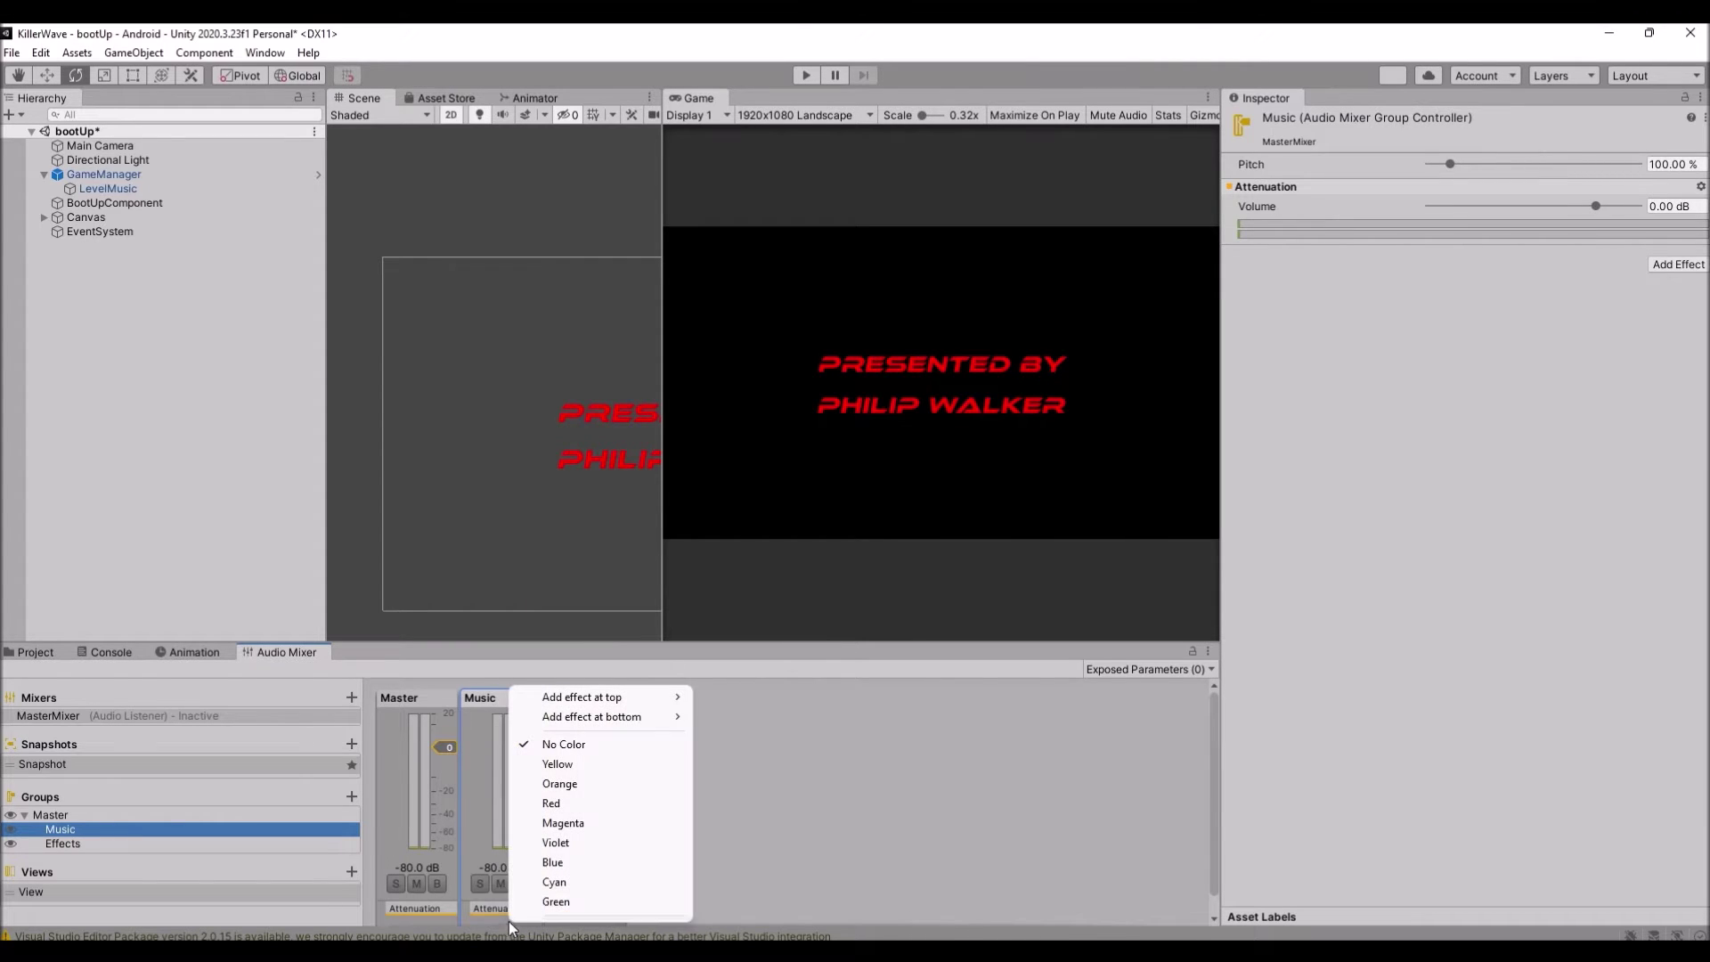
right_click(468, 905)
right_click(472, 848)
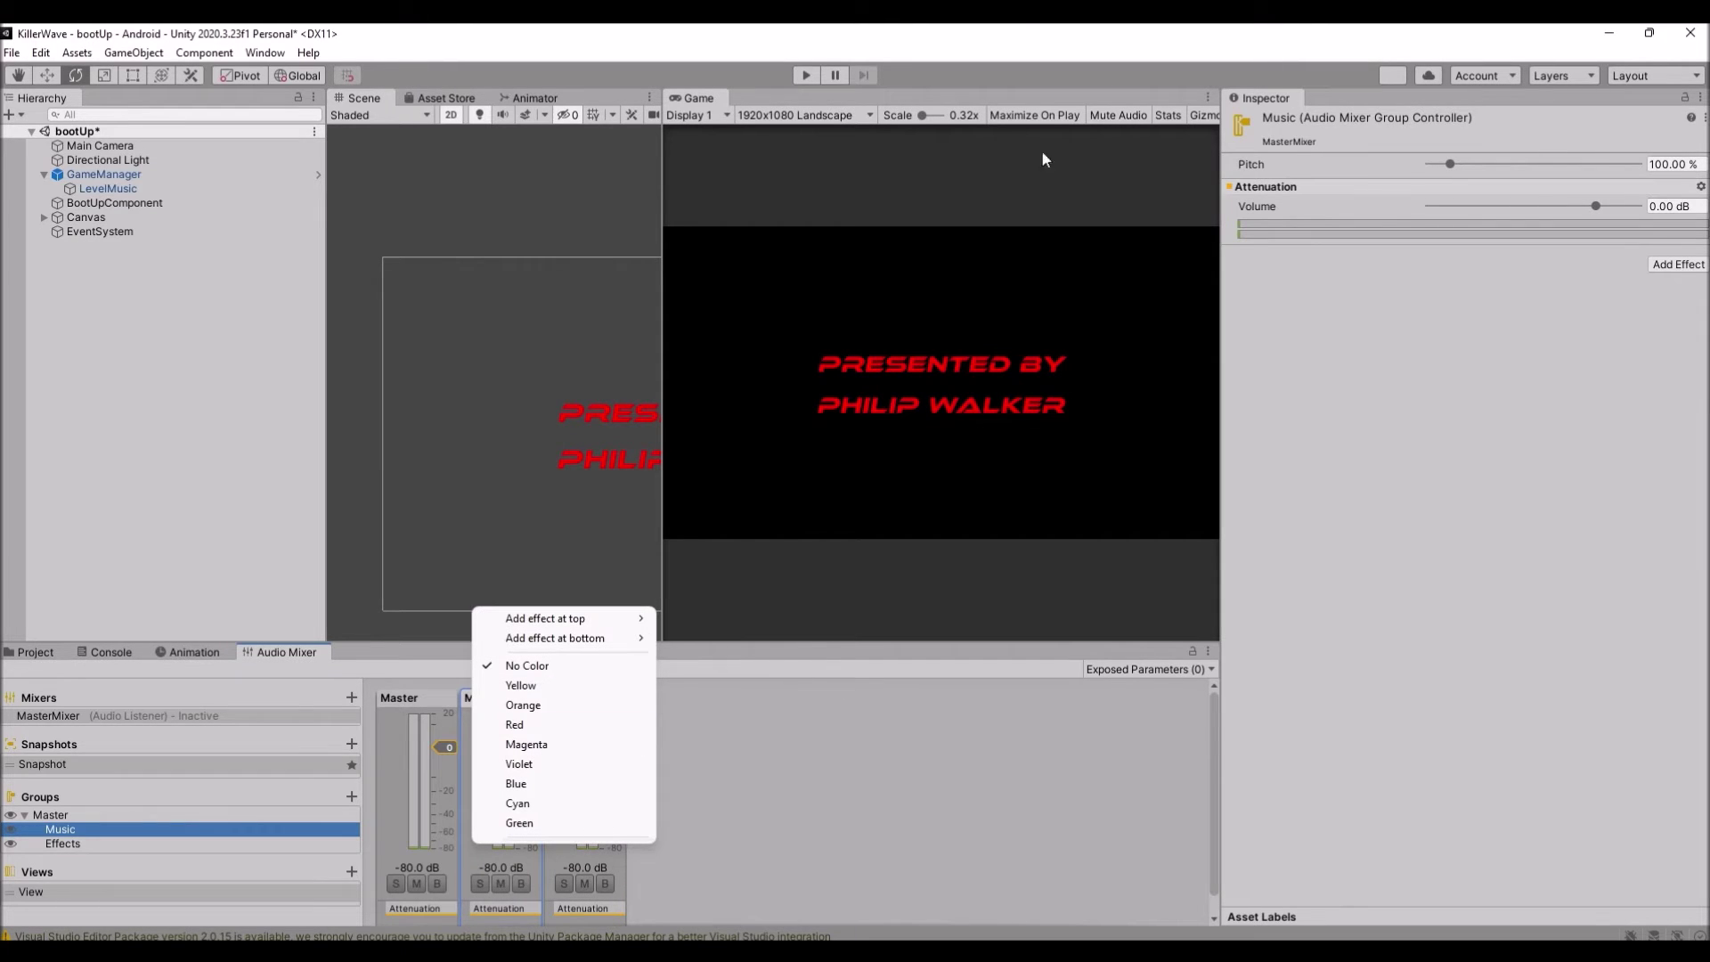
click(1025, 24)
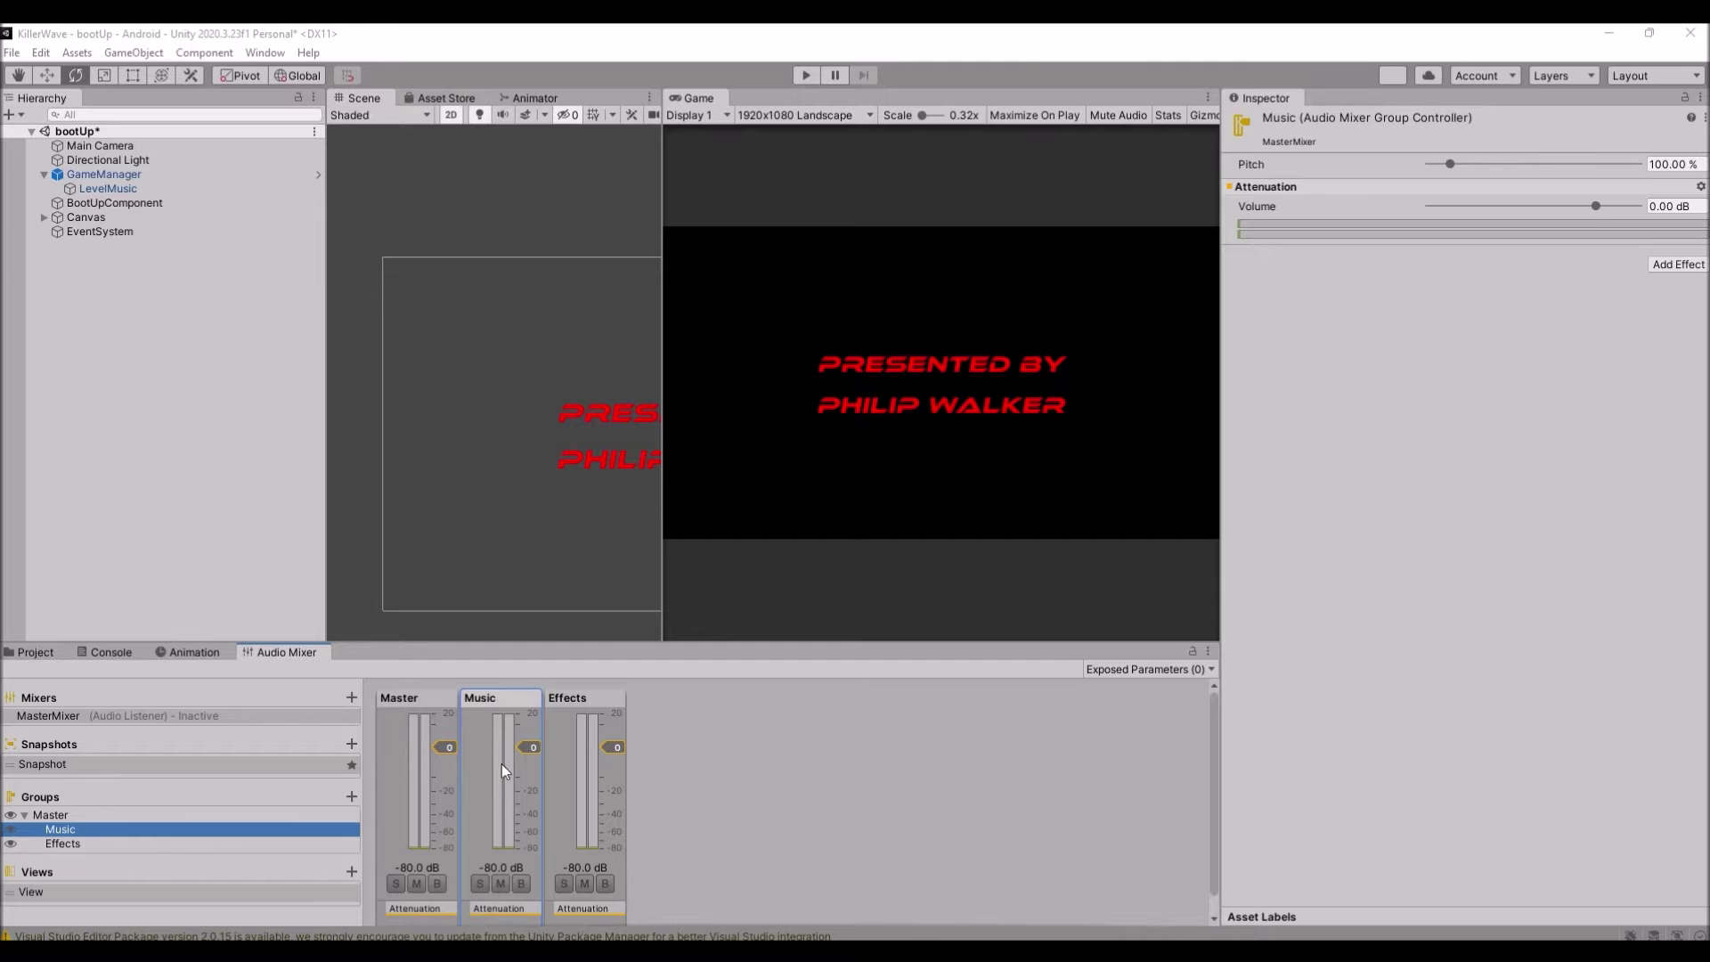
- Expose the Music group's attenuation volume to script
click(98, 846)
click(95, 830)
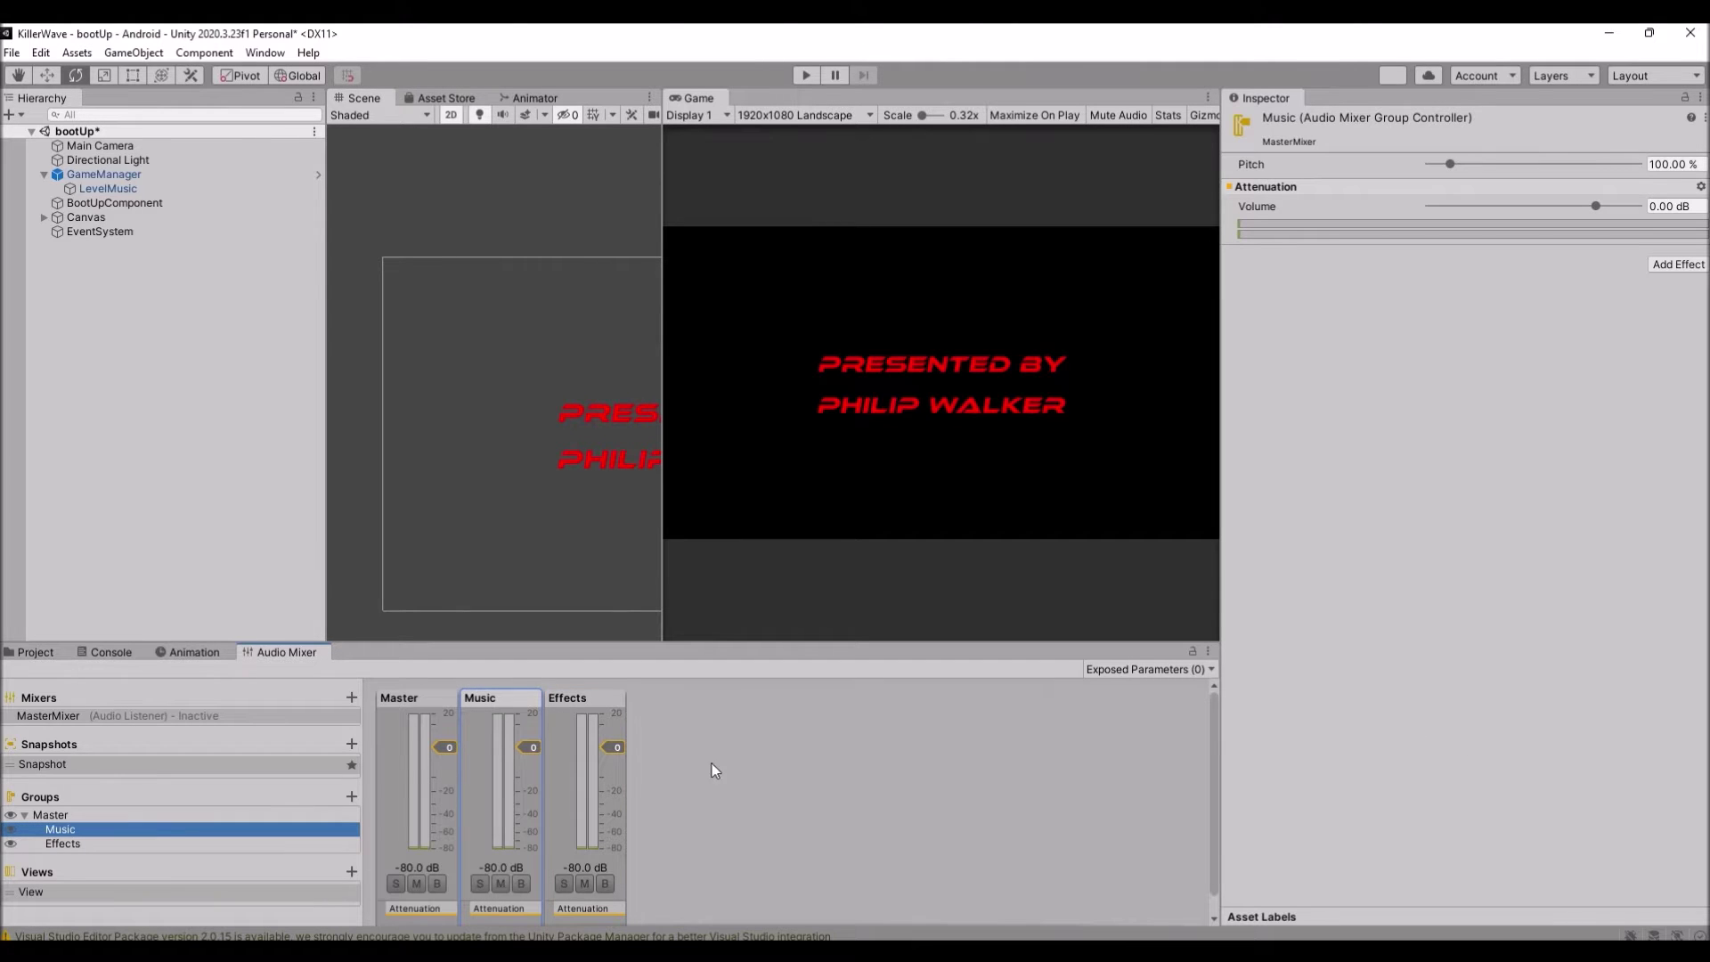
right_click(1245, 206)
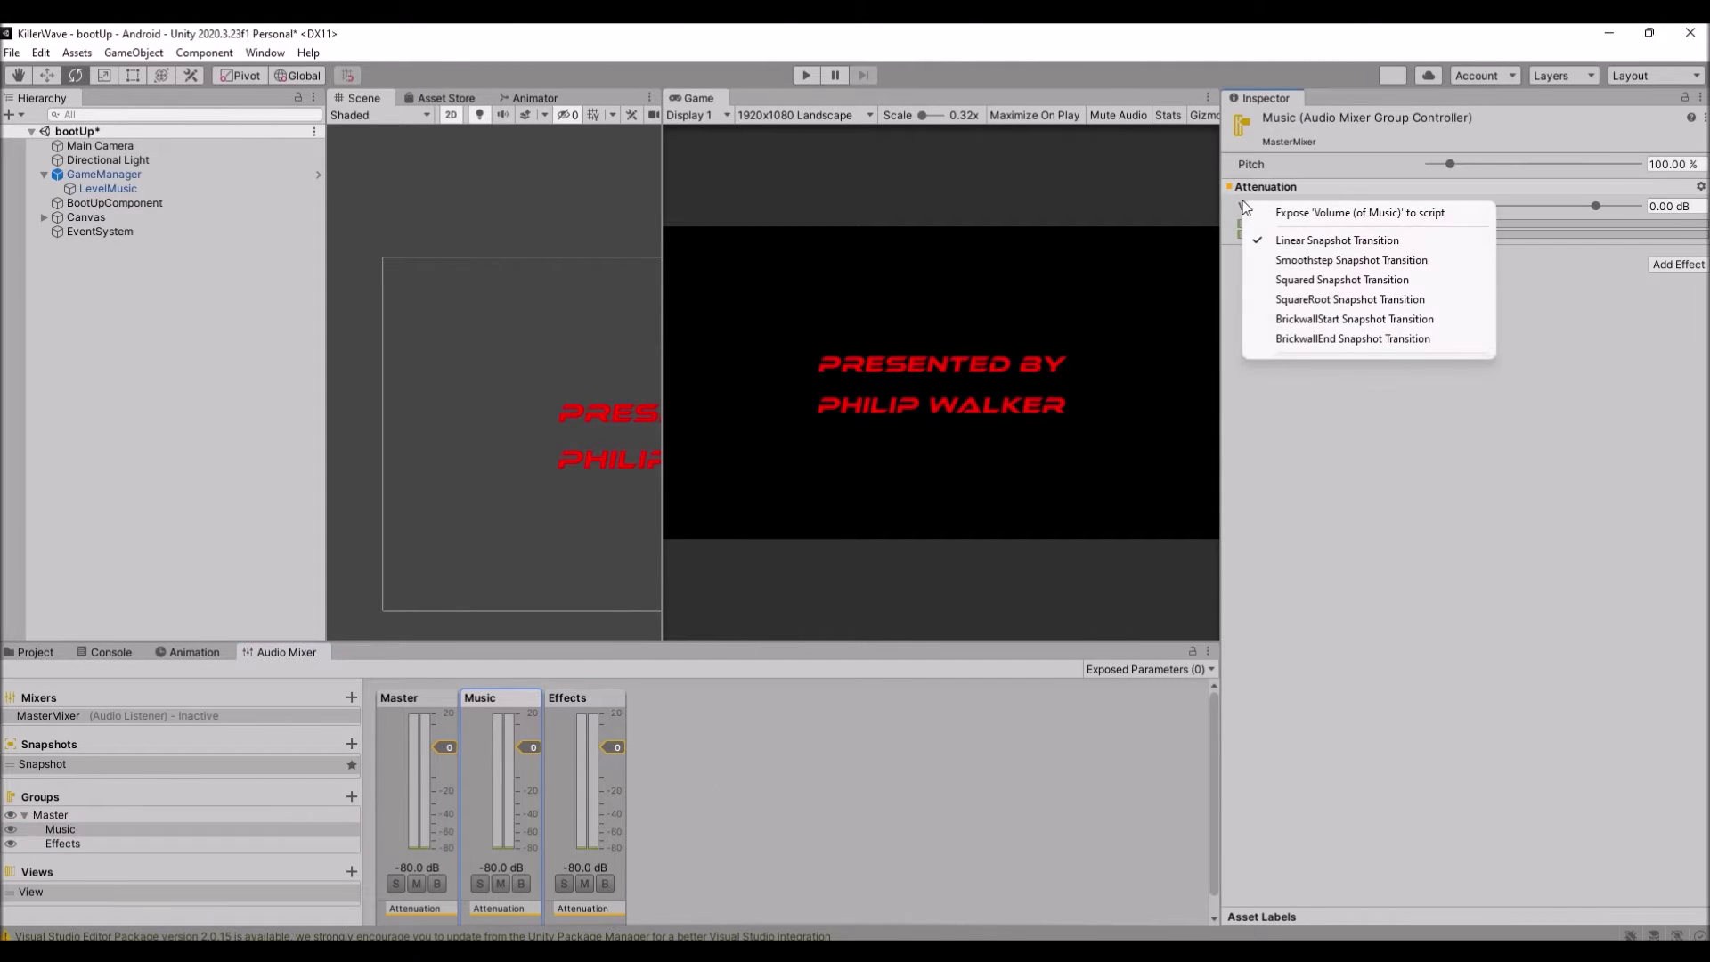
click(1289, 215)
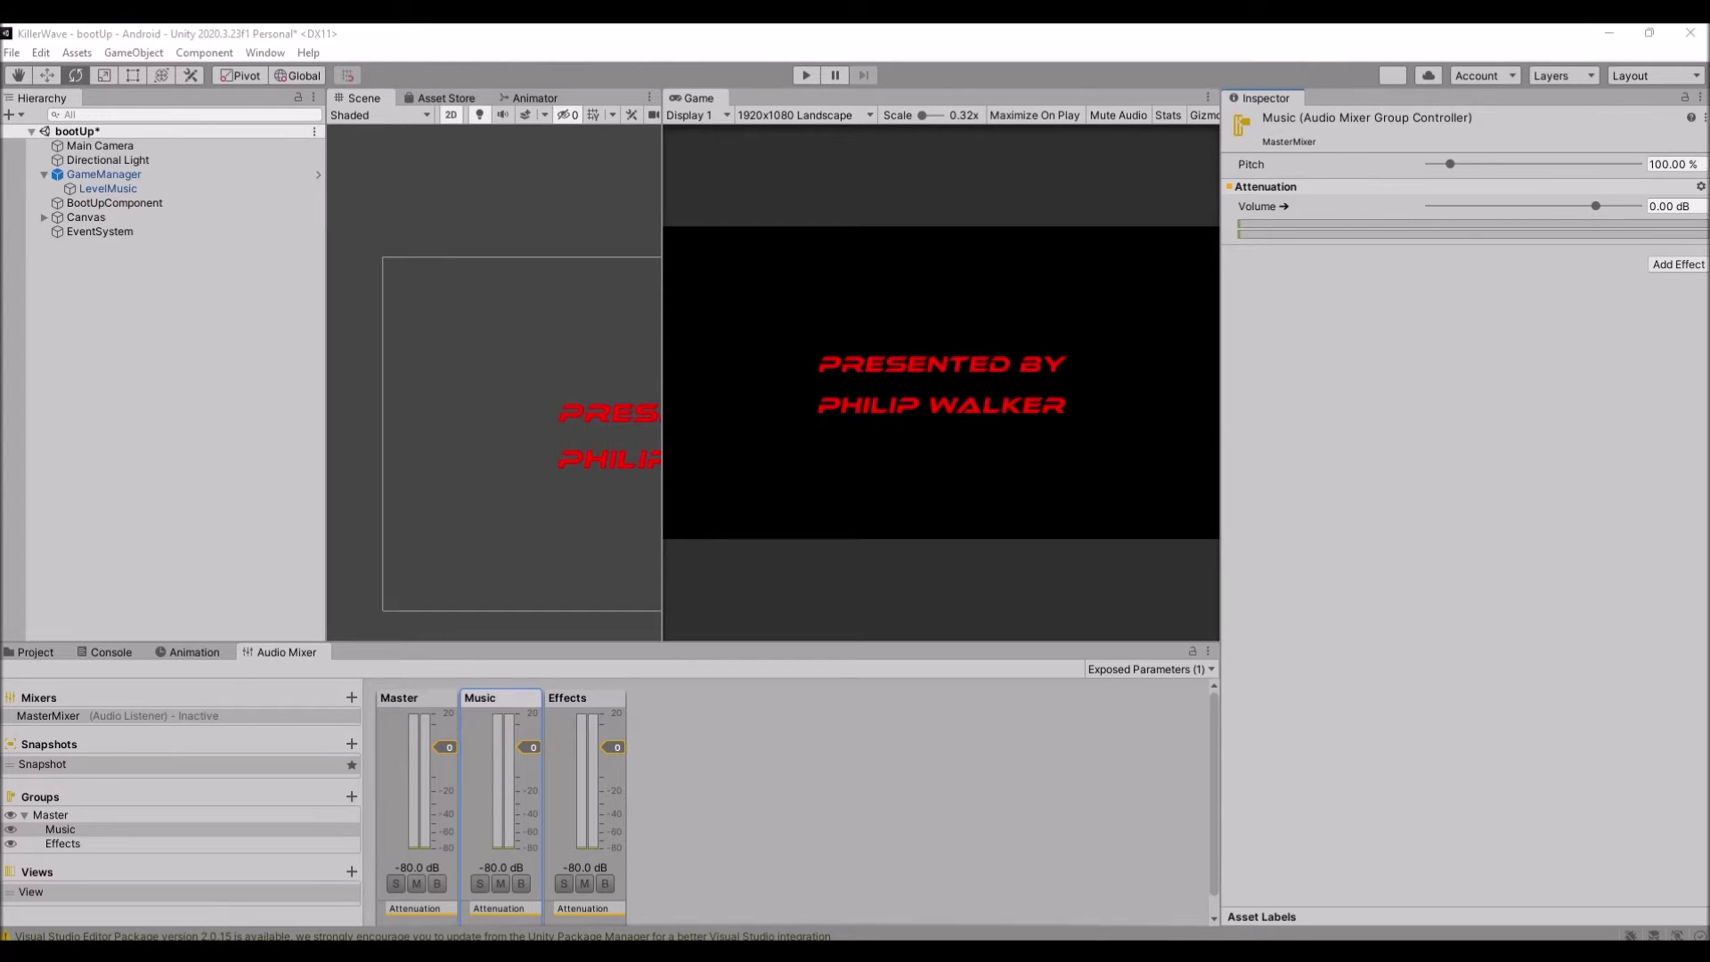
- Rename the exposed parameter for the Music group's volume to musicVol
click(1158, 669)
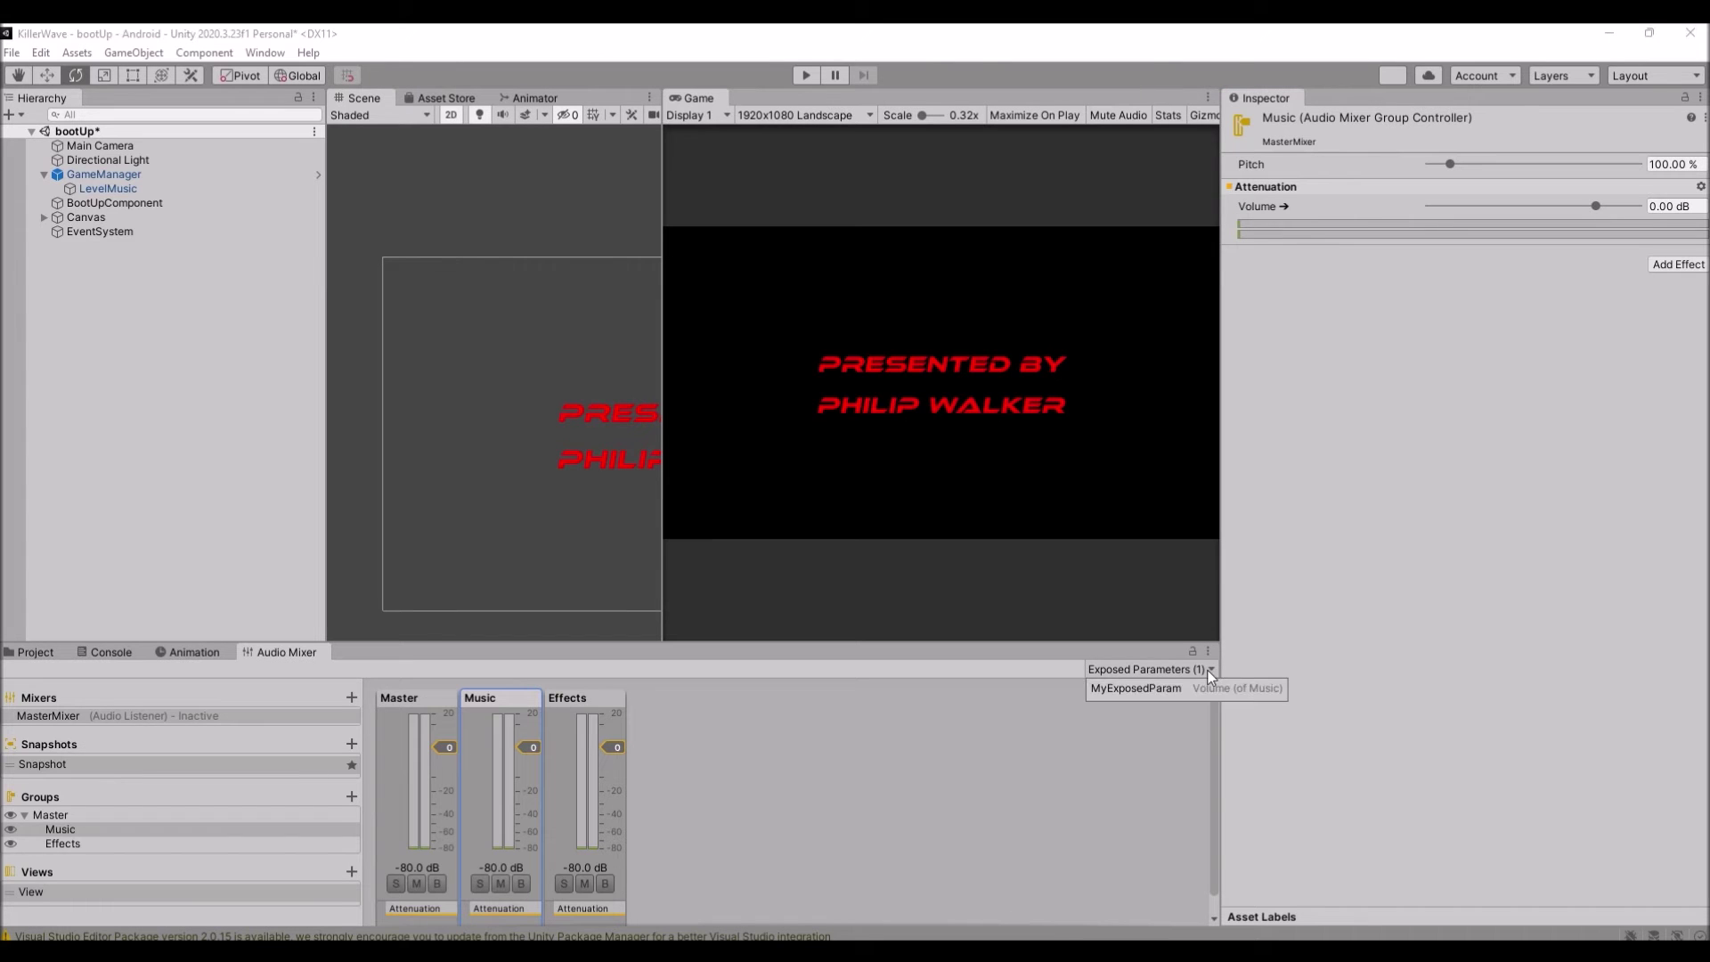
right_click(1119, 686)
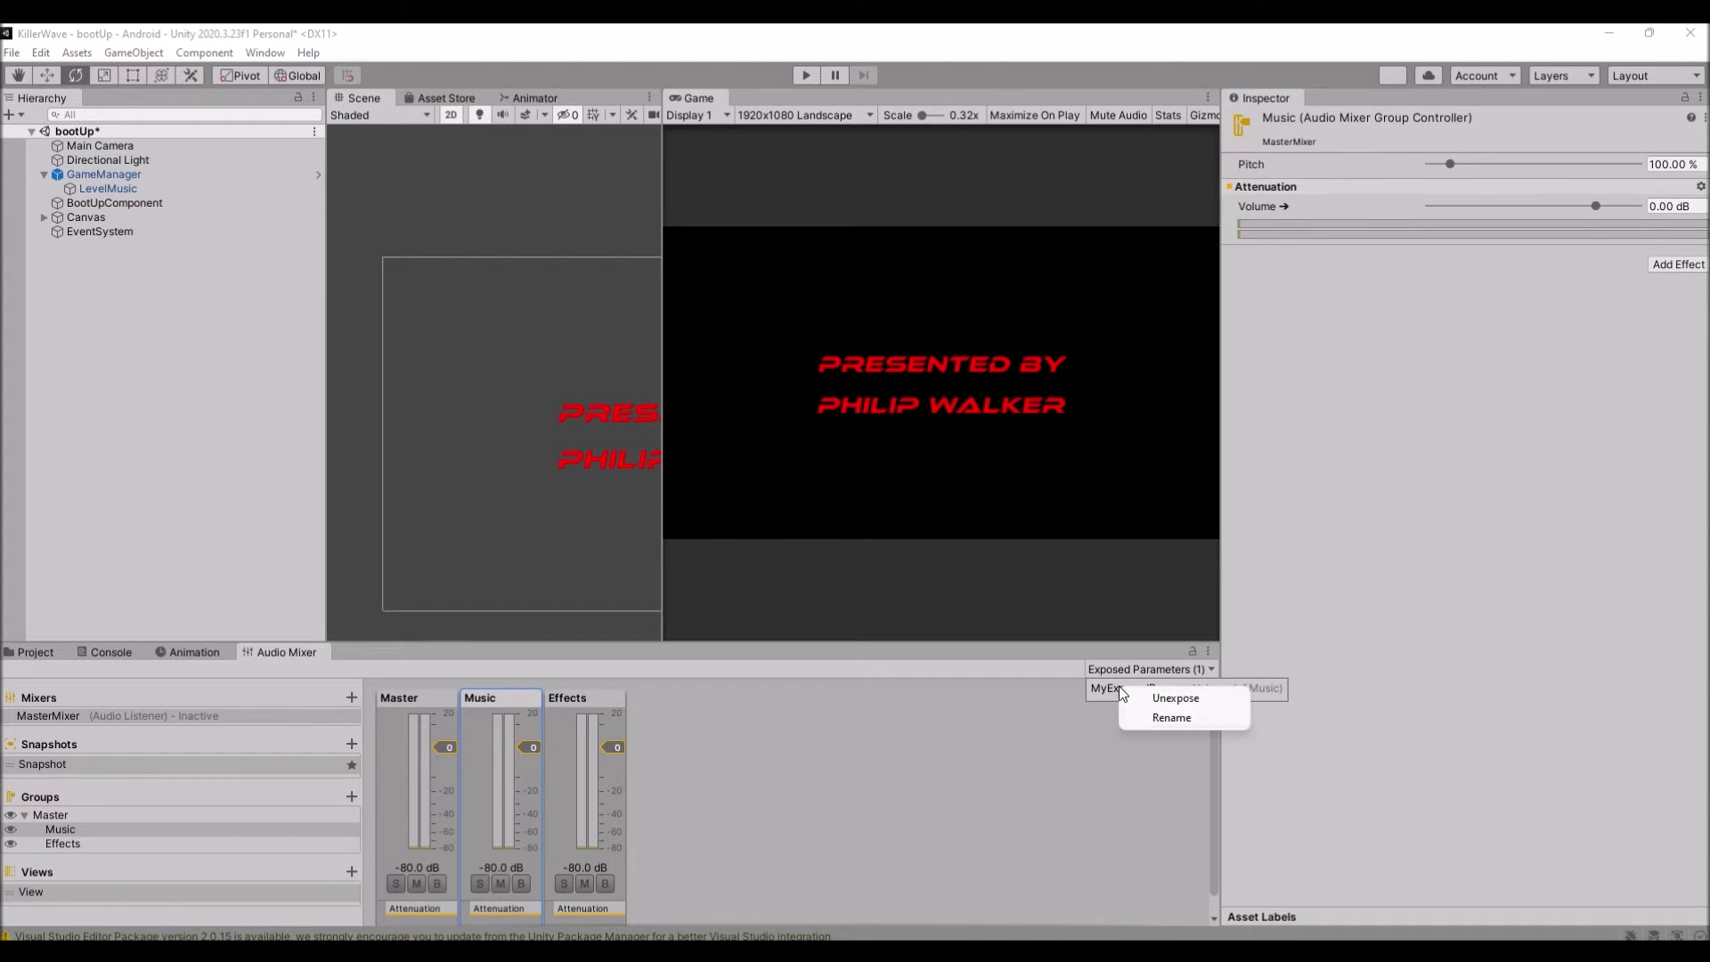
click(1163, 718)
text(musicVol)
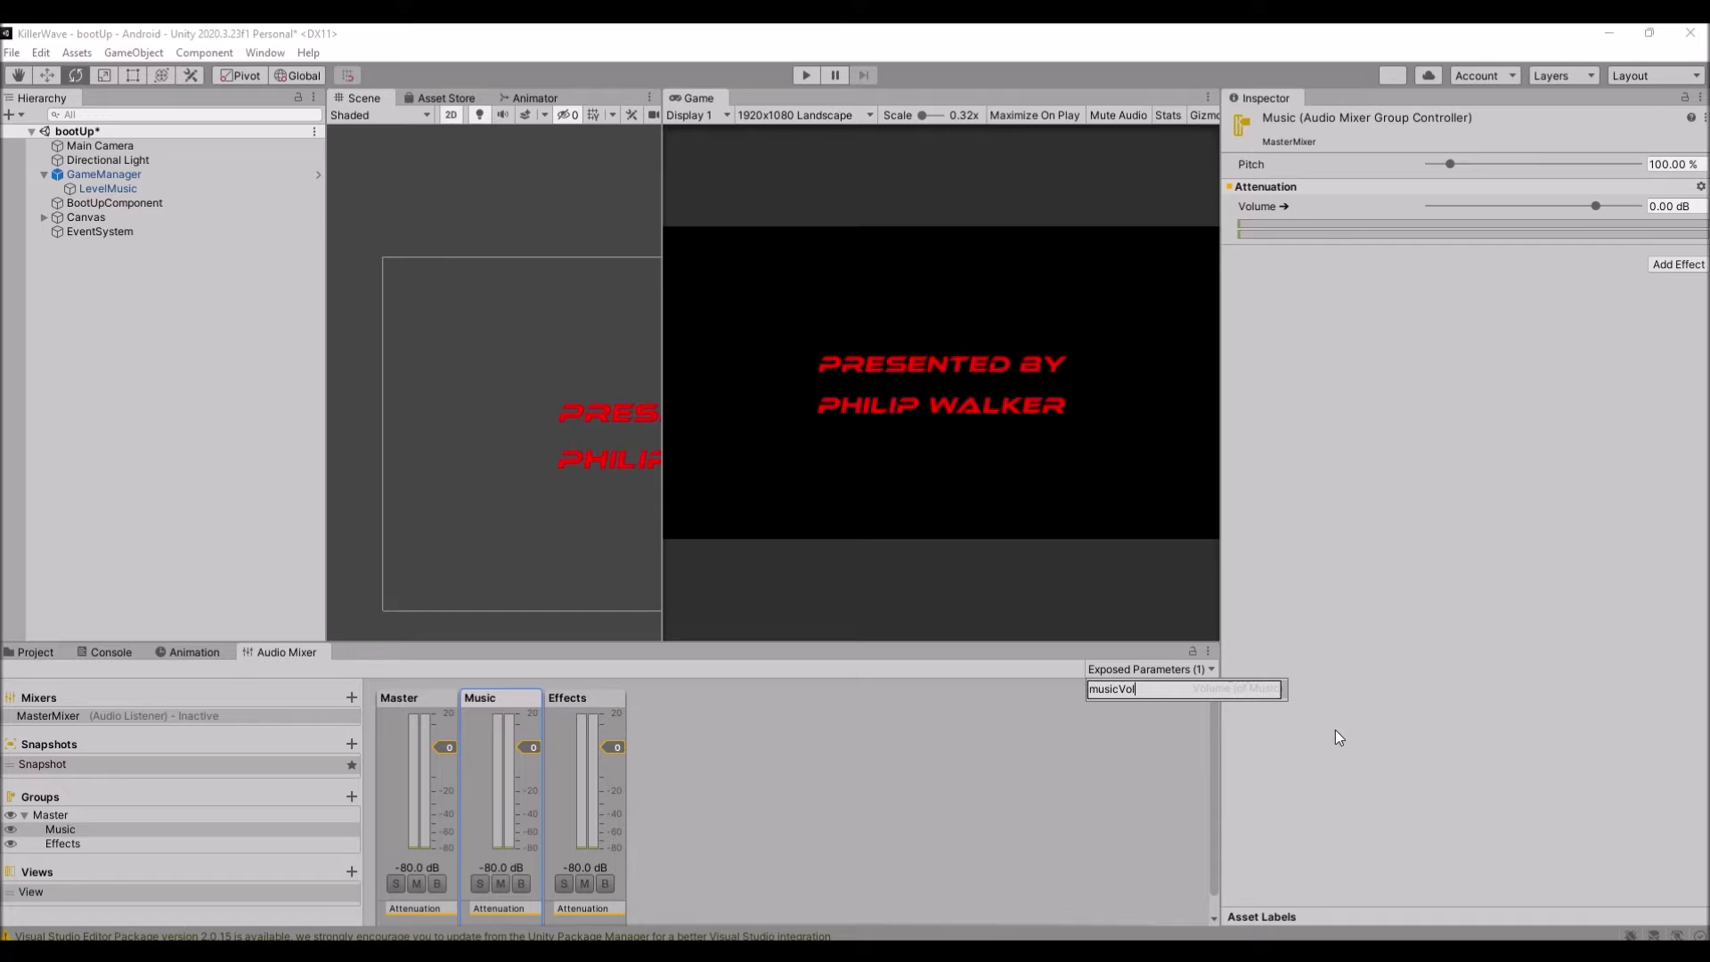
key(Return)
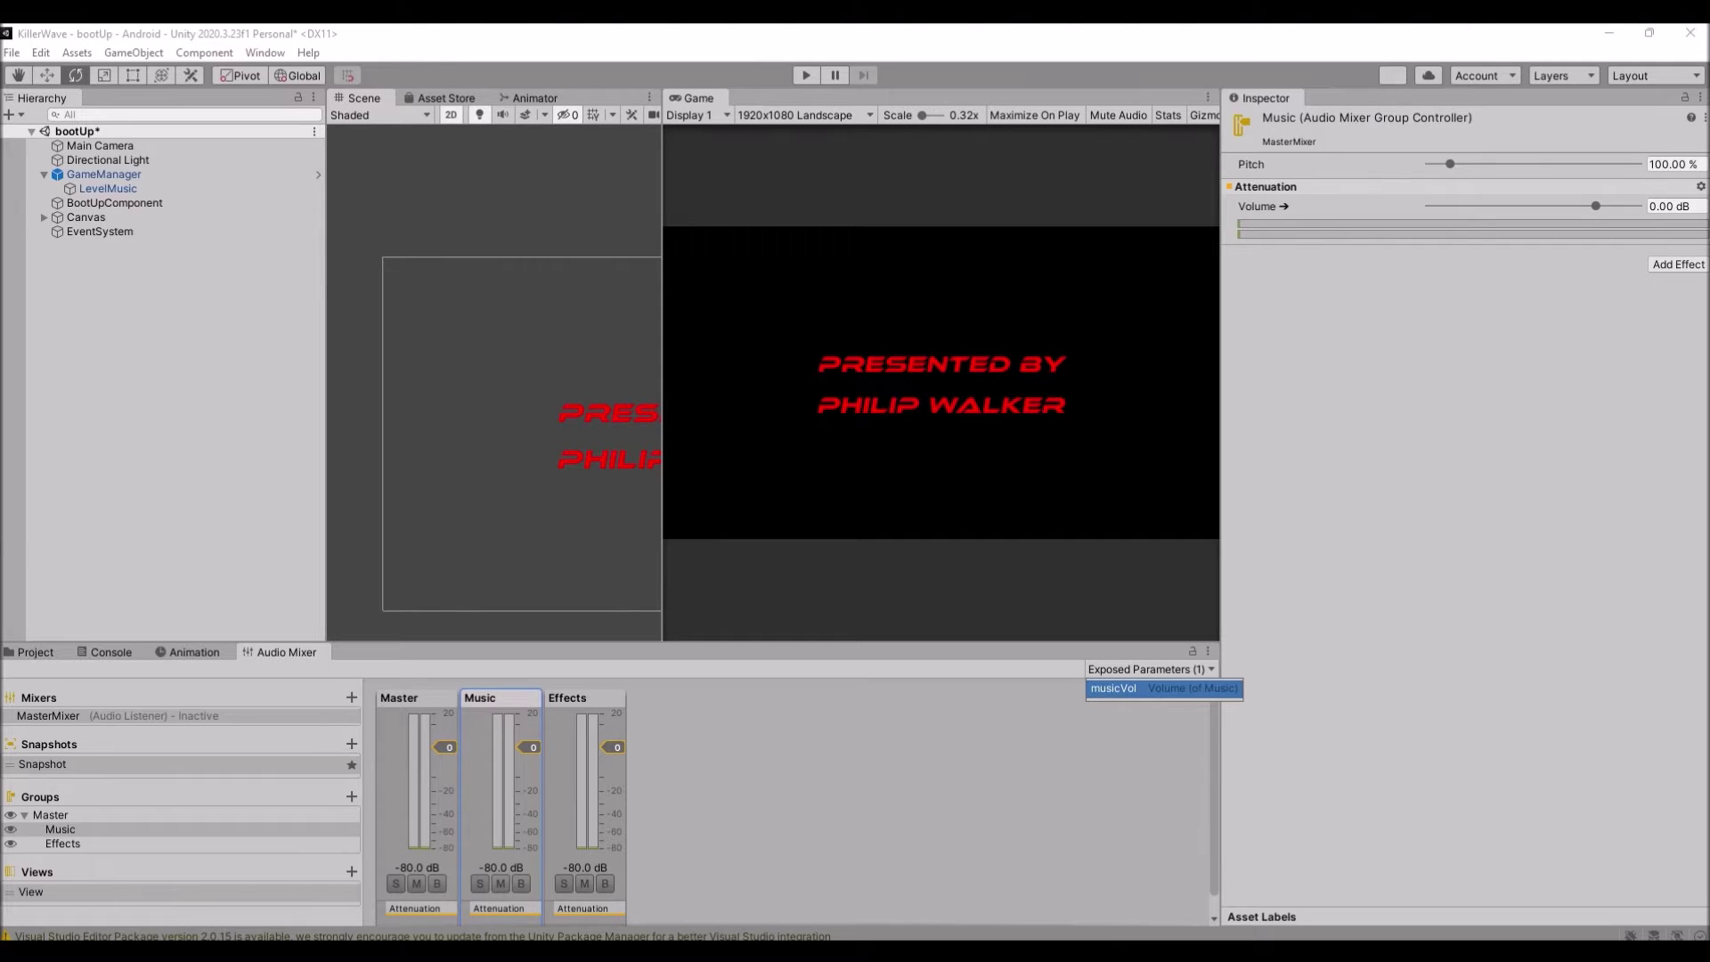
click(61, 829)
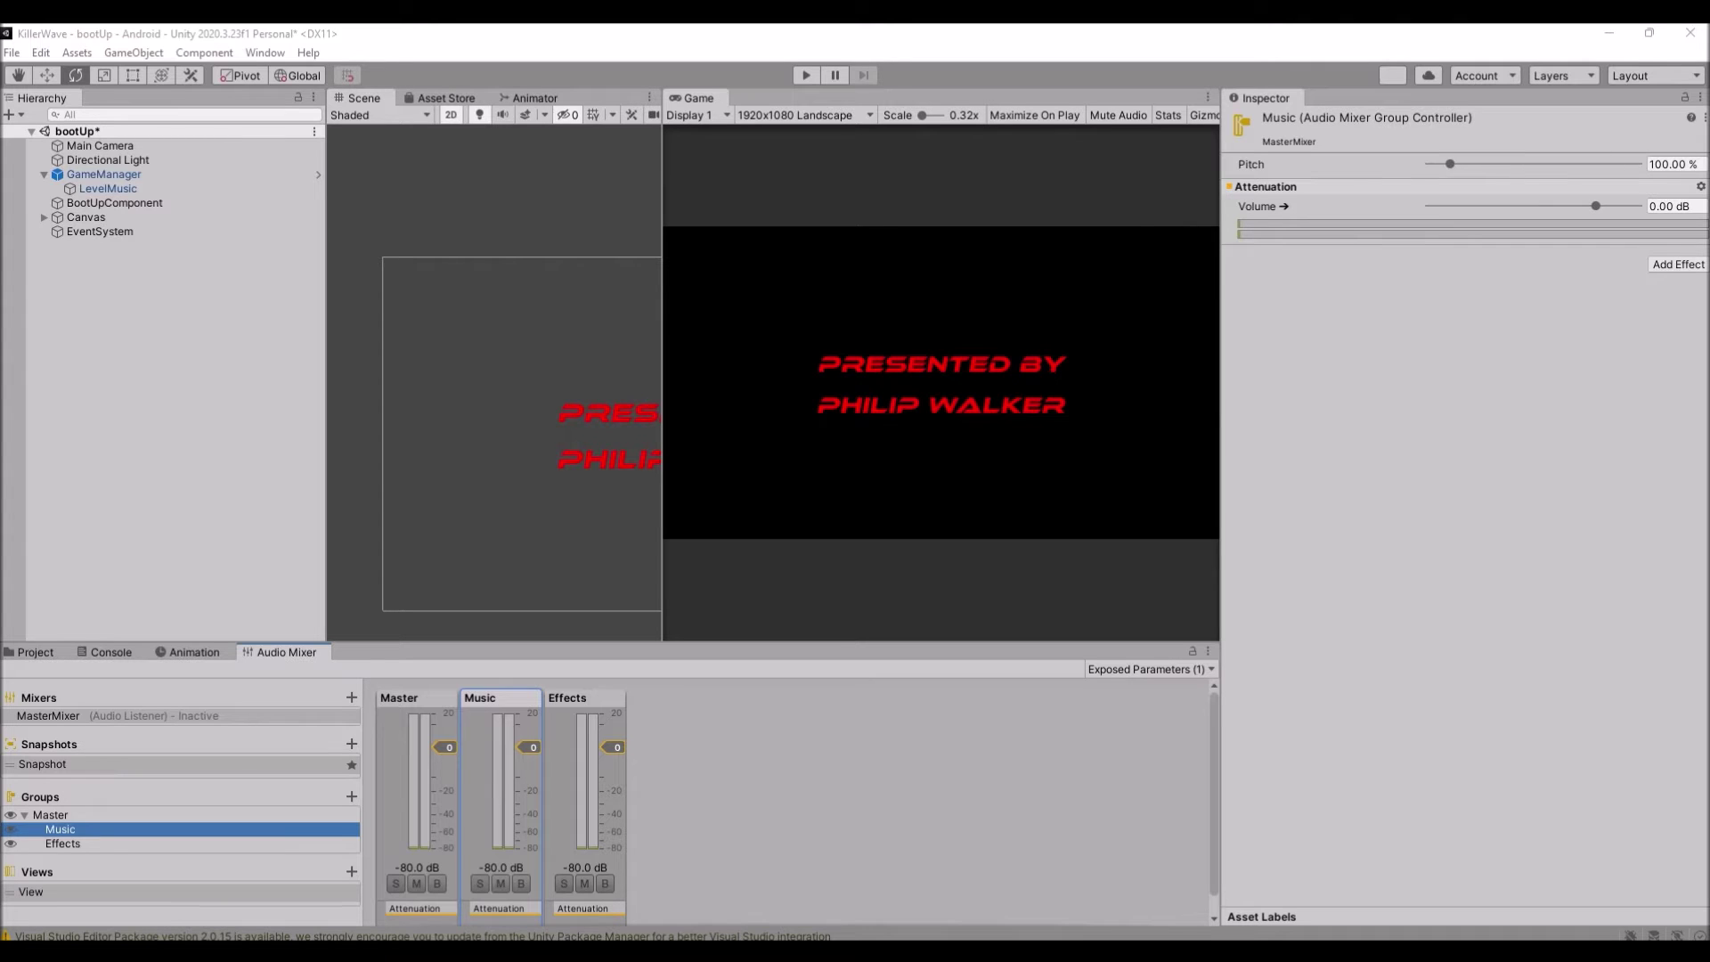
- Expose the Effects group's attenuation volume to script
click(585, 698)
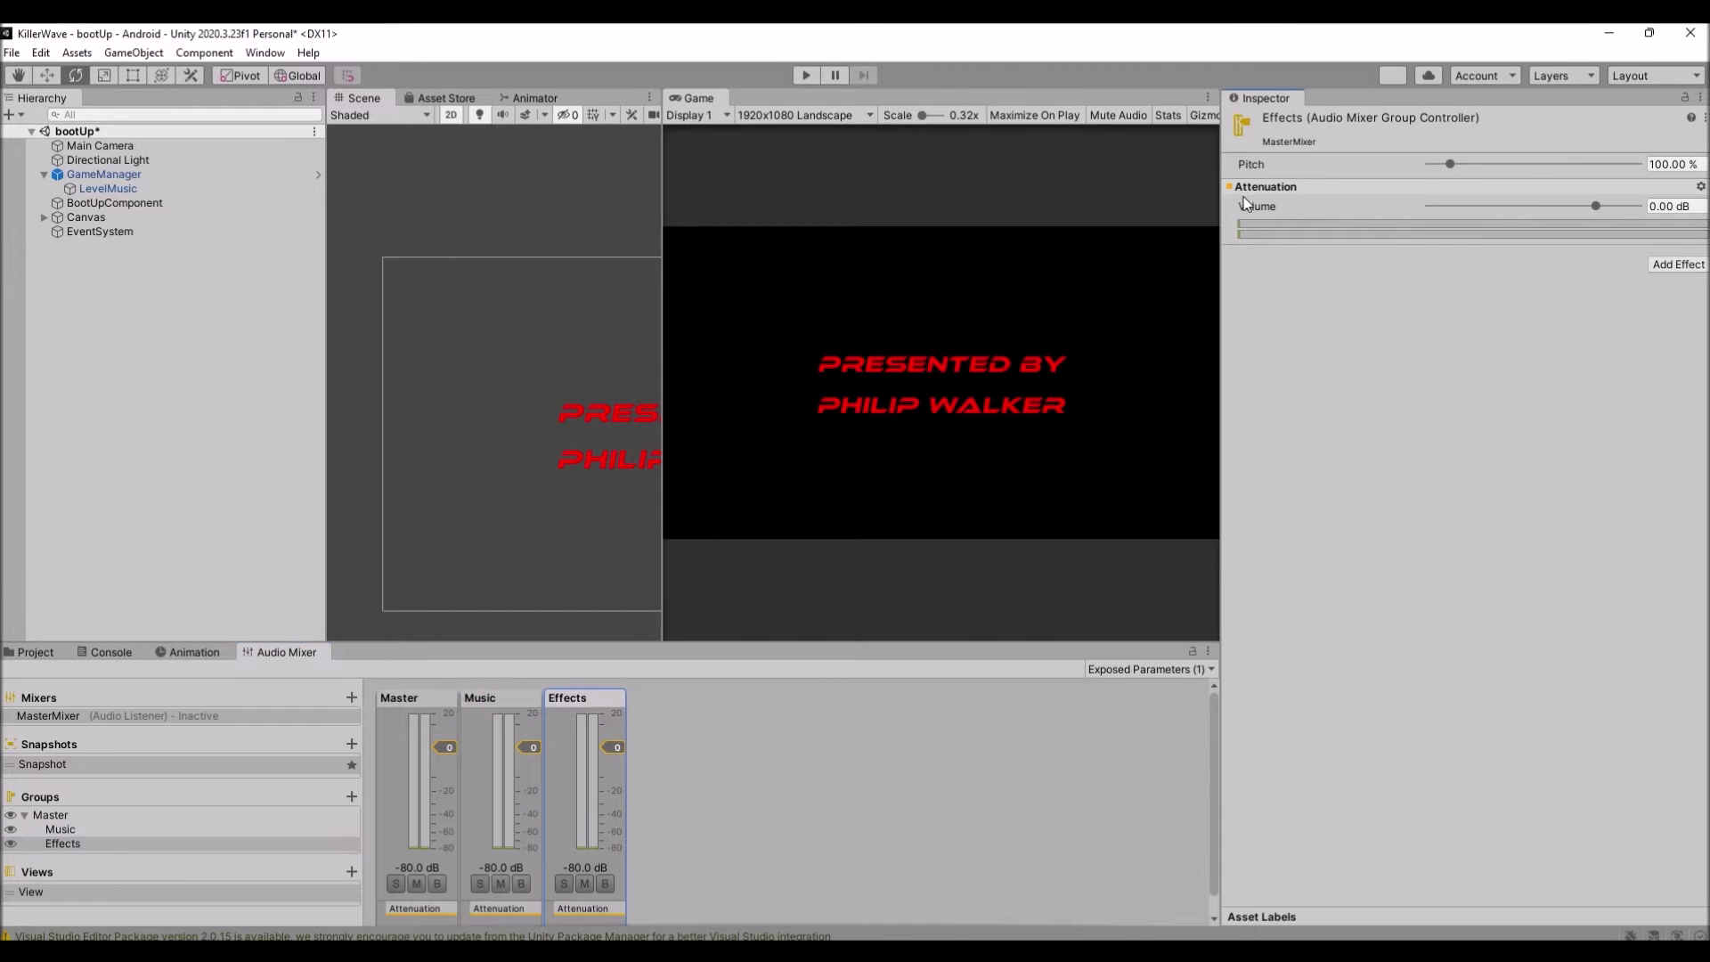
right_click(1250, 191)
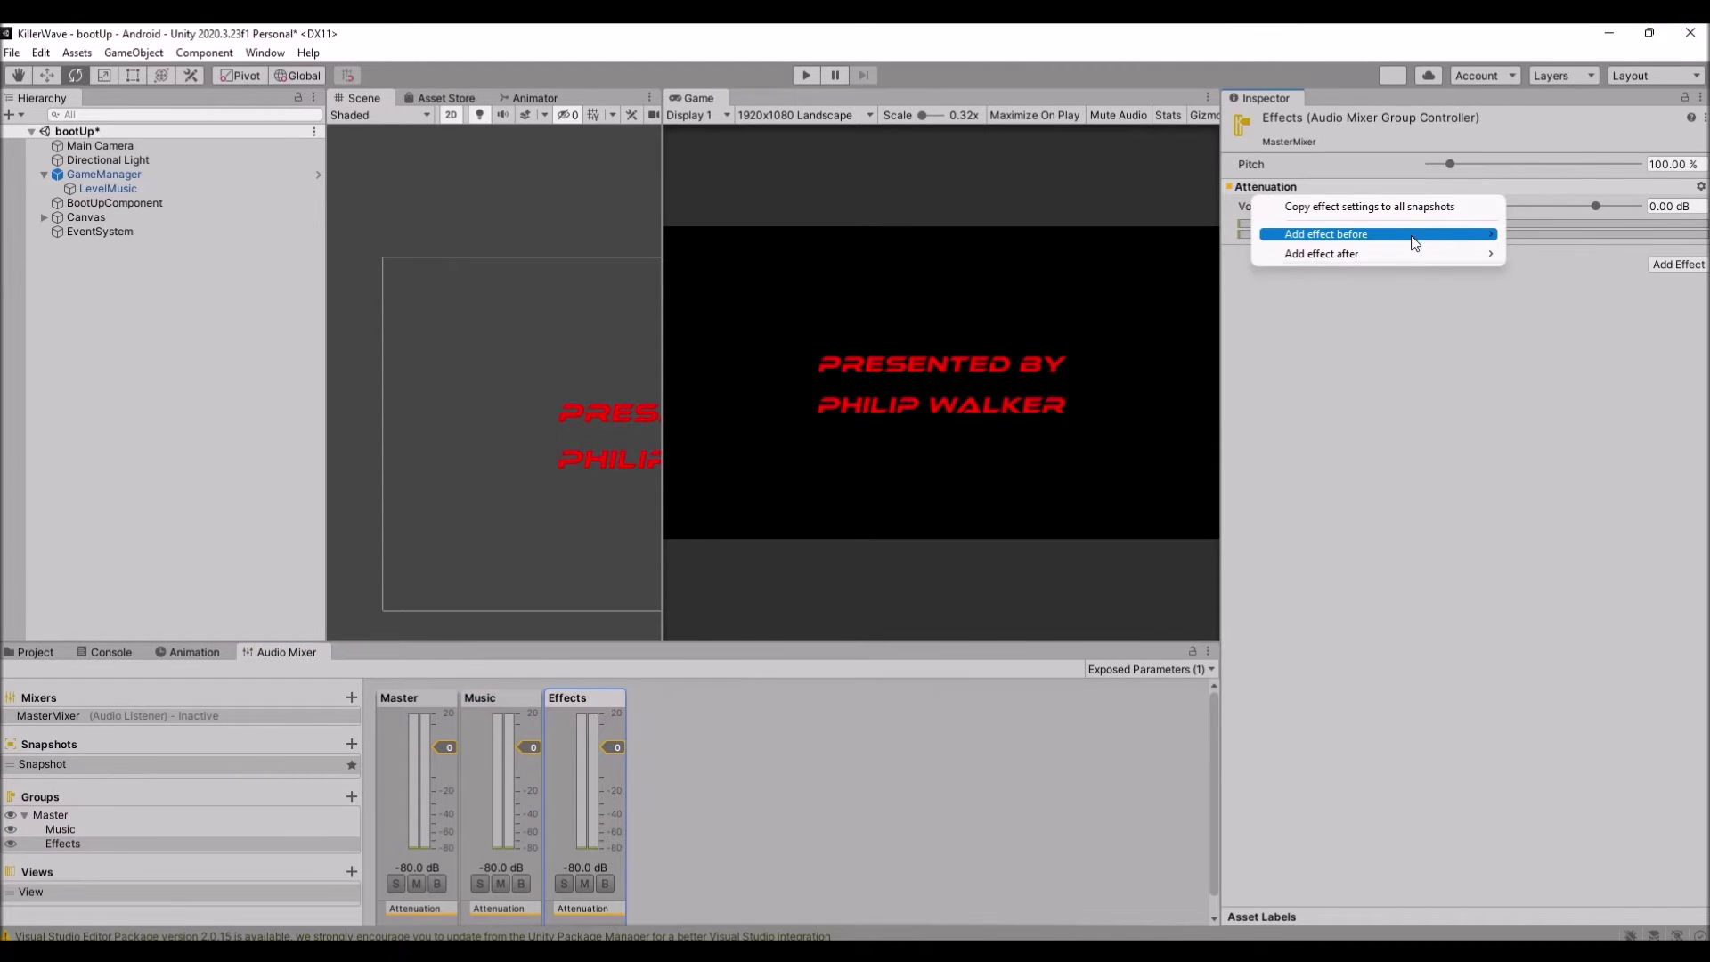
mouse_move(1419, 241)
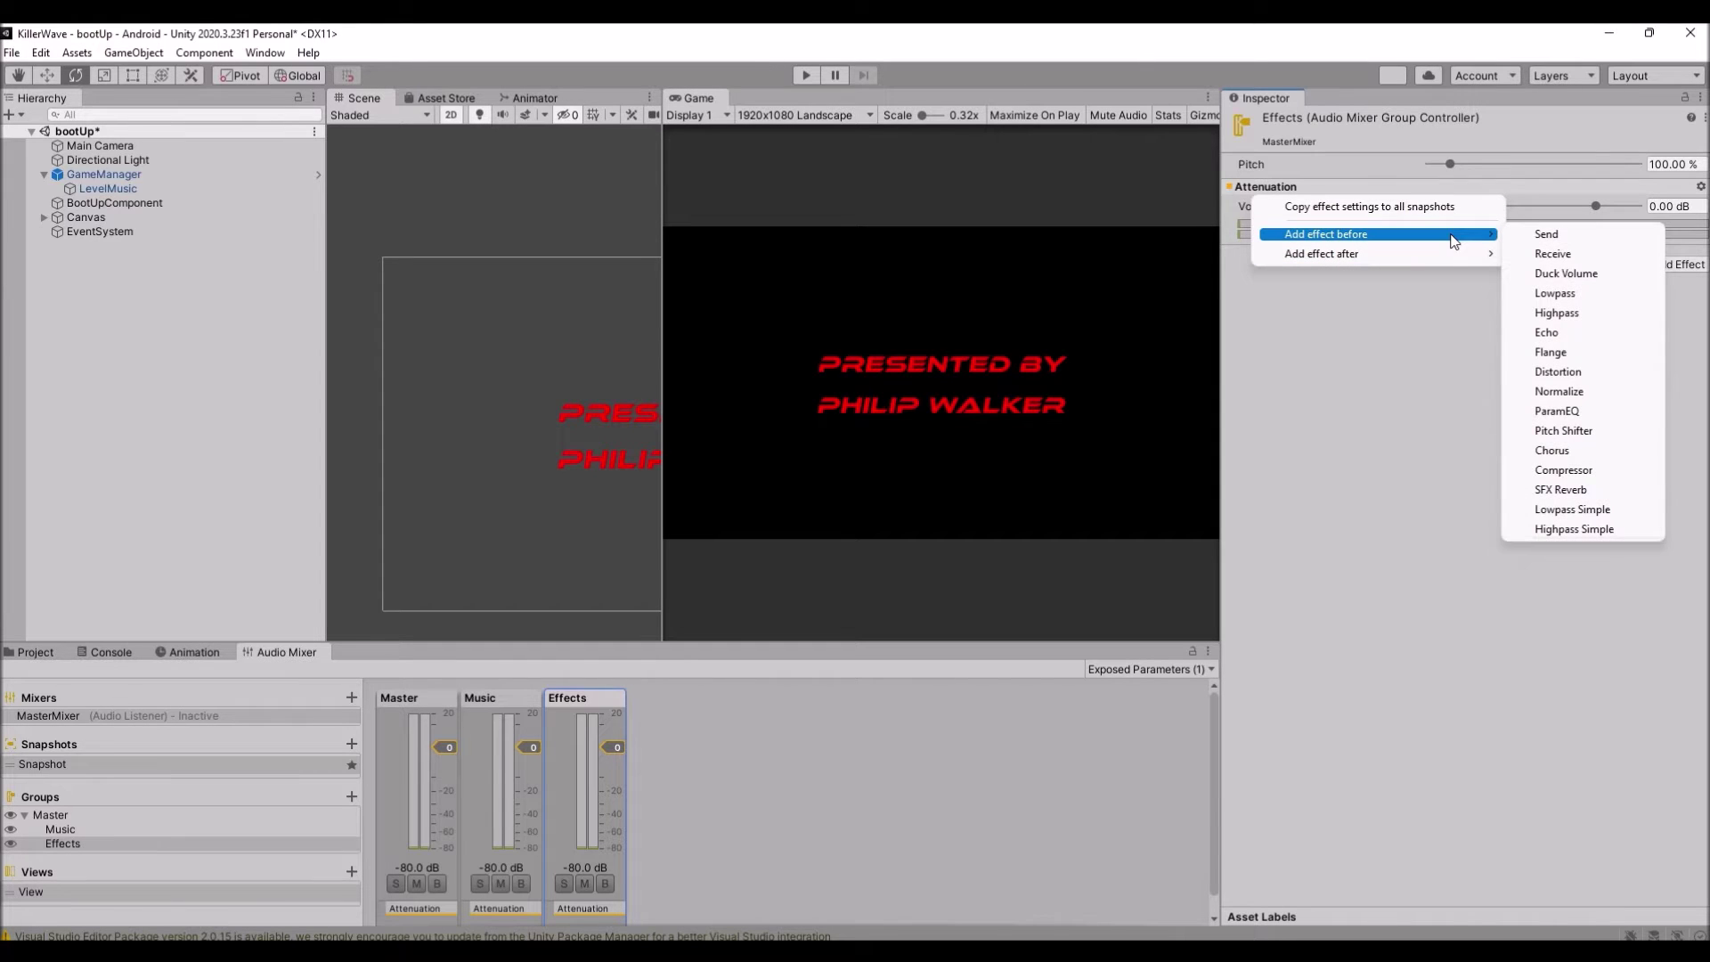
click(1236, 196)
right_click(1240, 191)
click(1230, 203)
right_click(1281, 201)
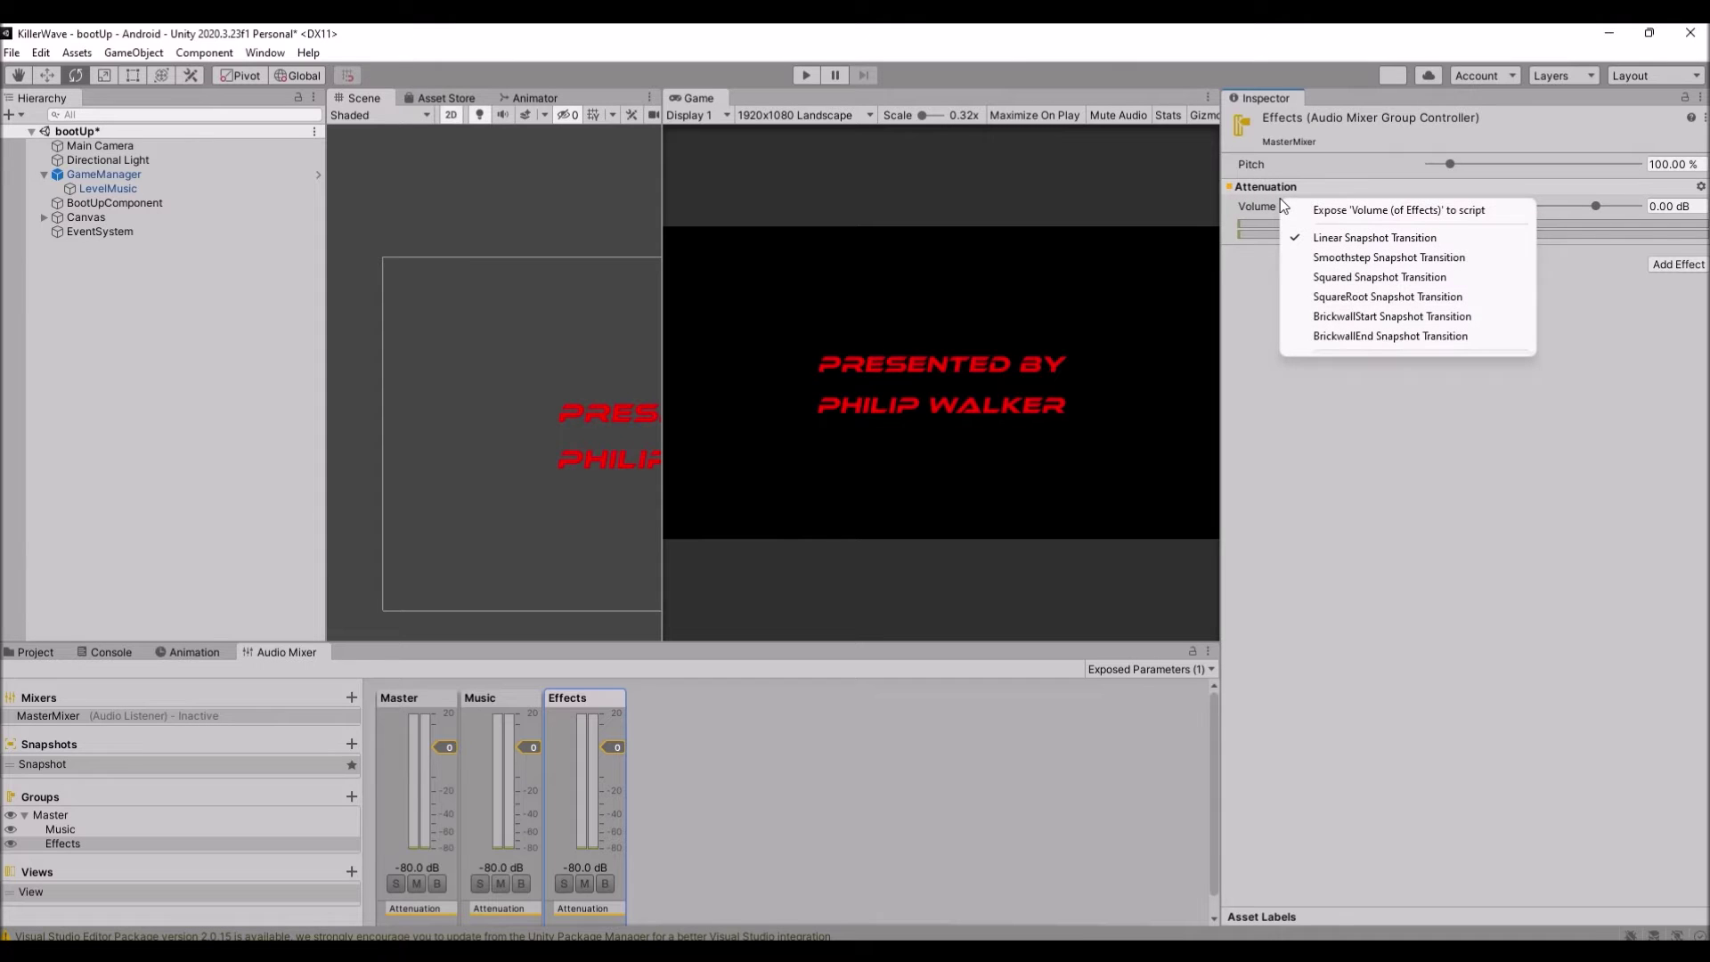
click(1483, 212)
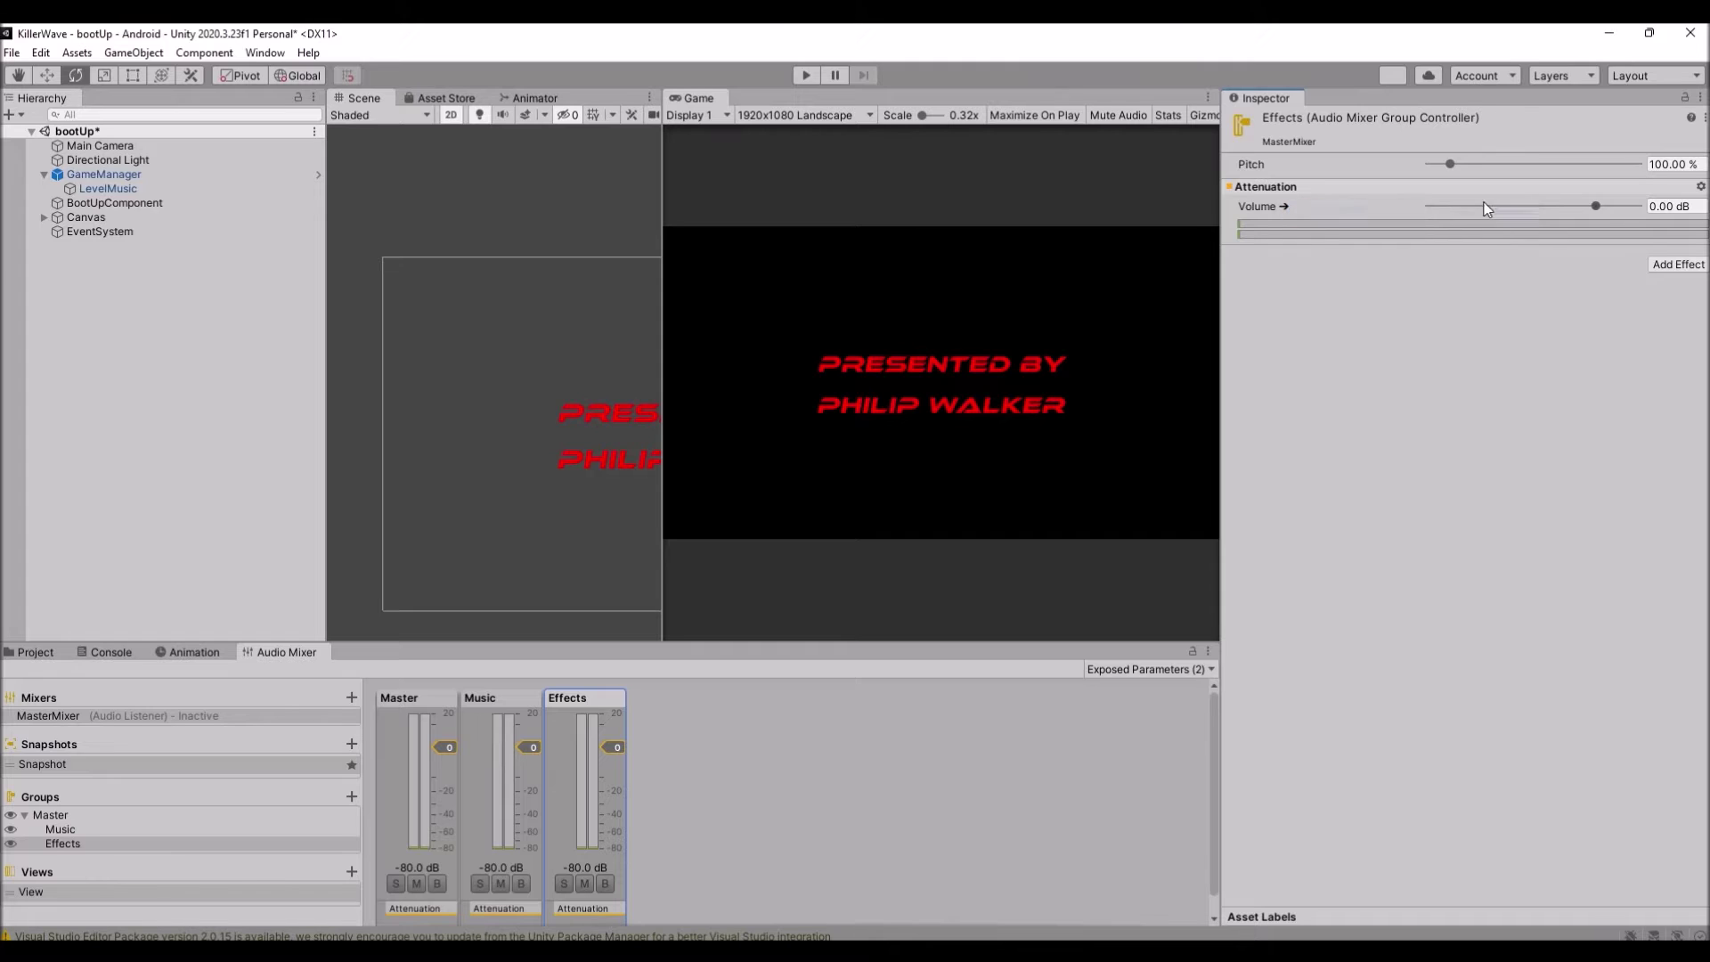
- Rename the exposed parameter for the Effects group's volume to effectsVol
click(1212, 670)
right_click(1169, 688)
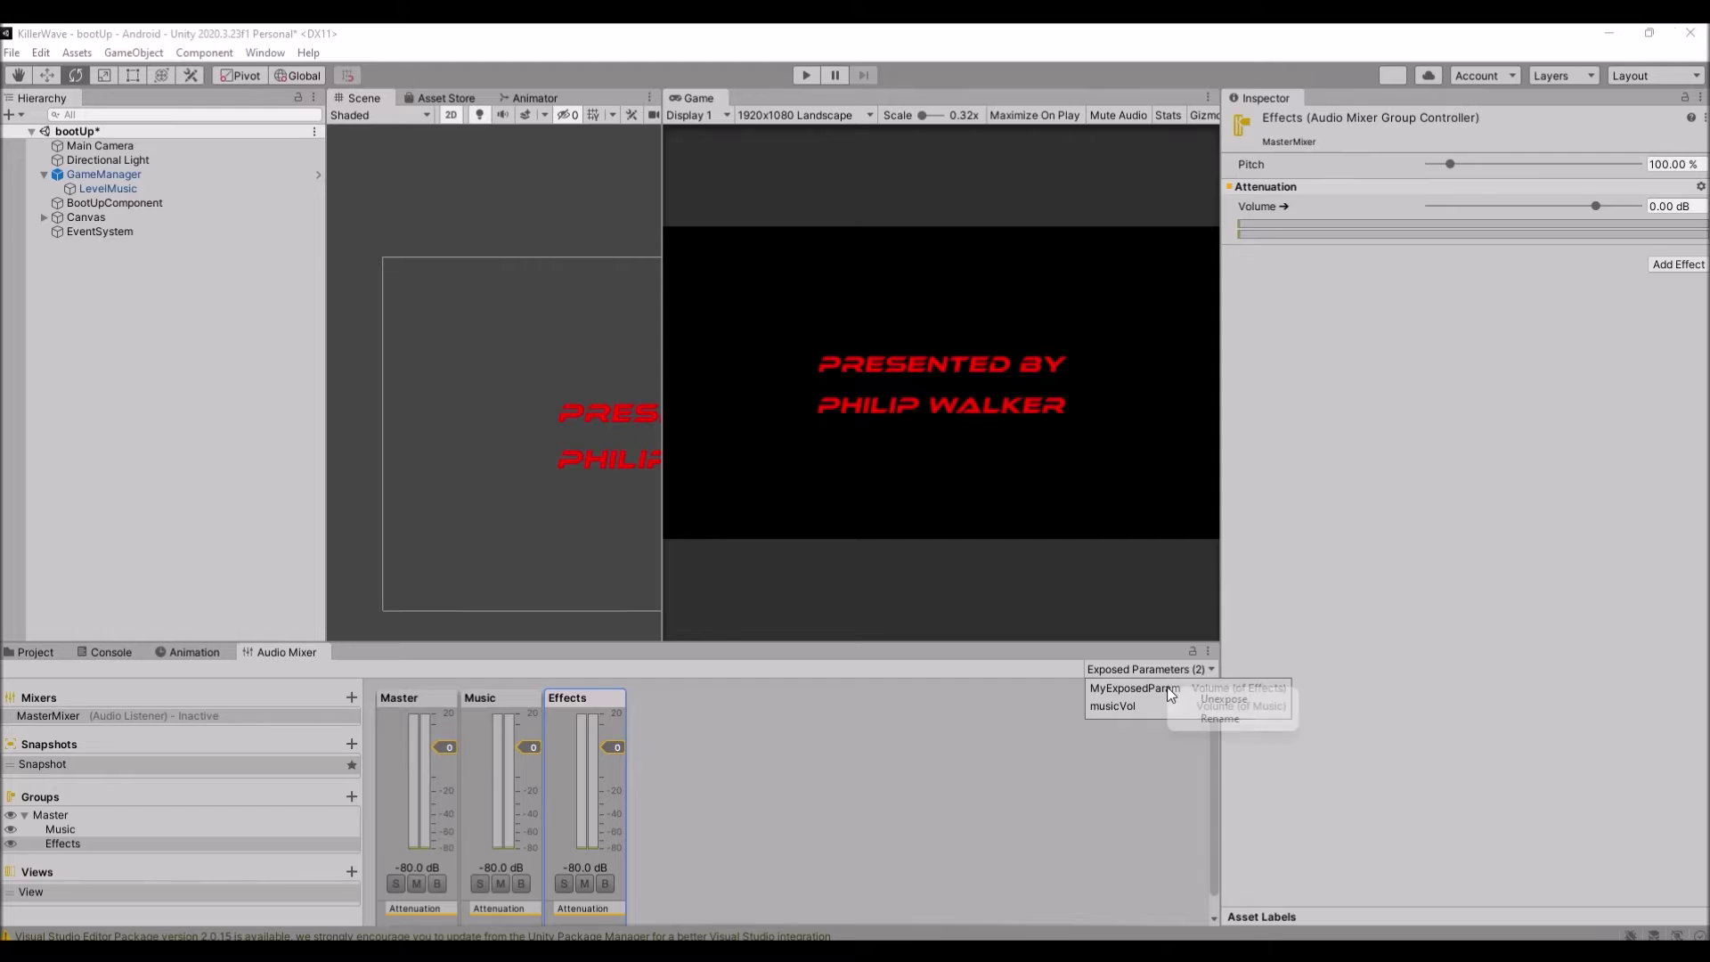
click(1220, 718)
text(effectsVol)
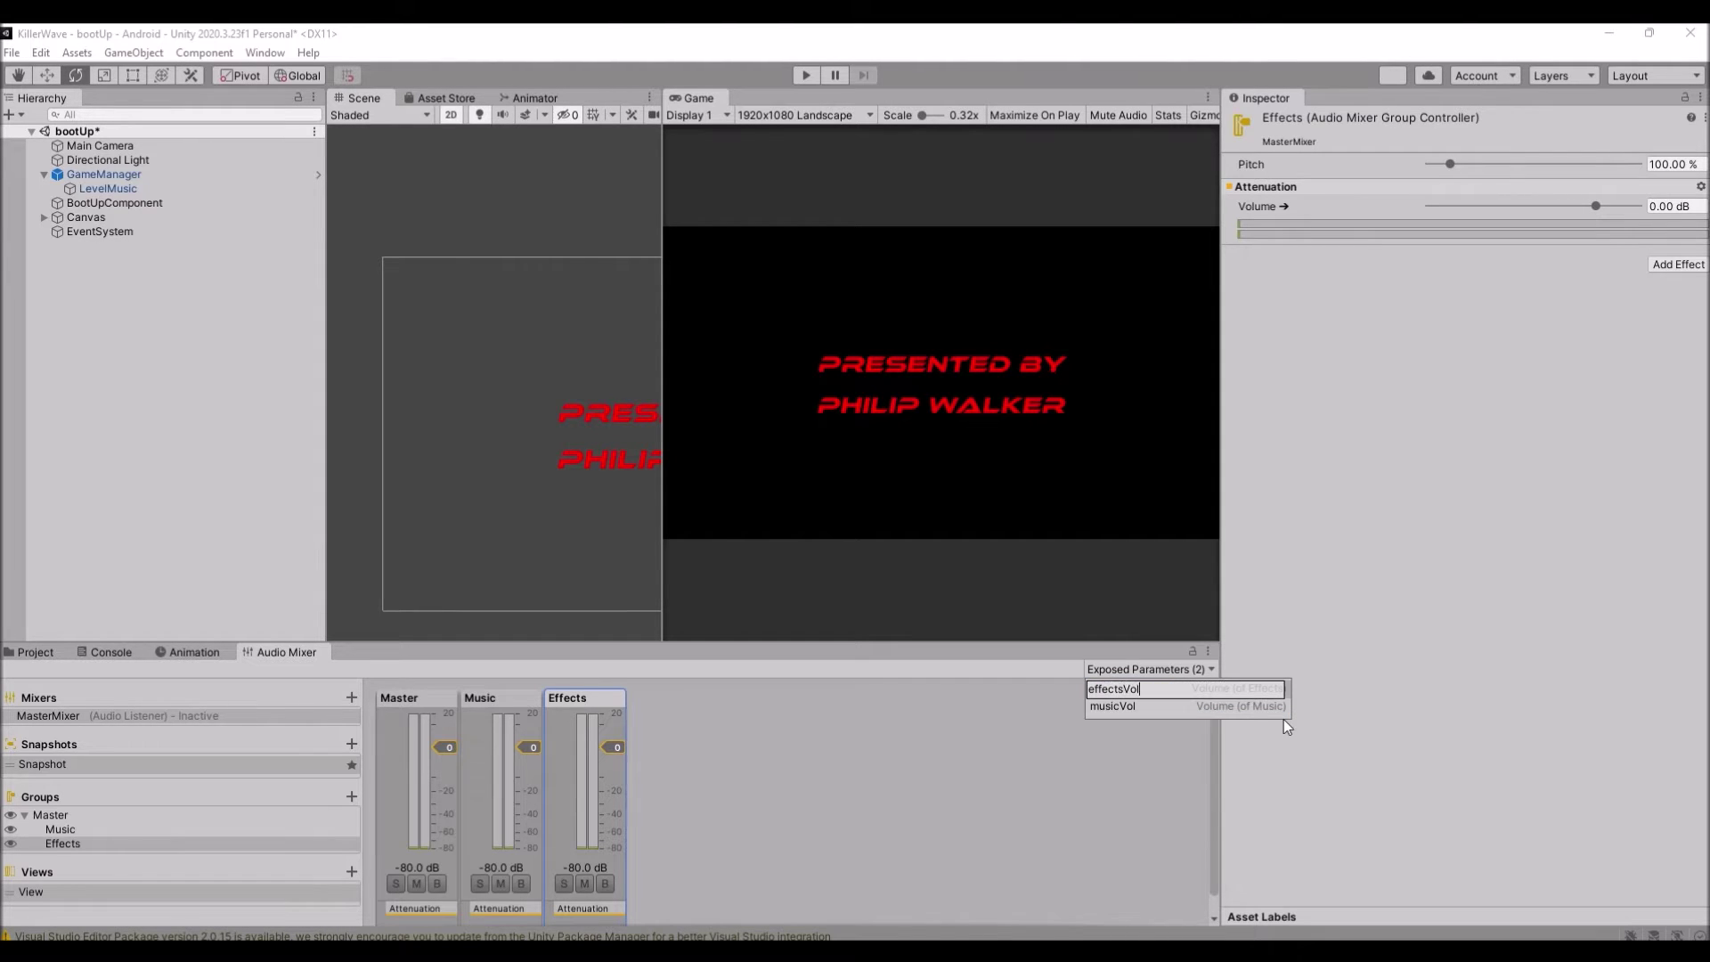
key(Return)
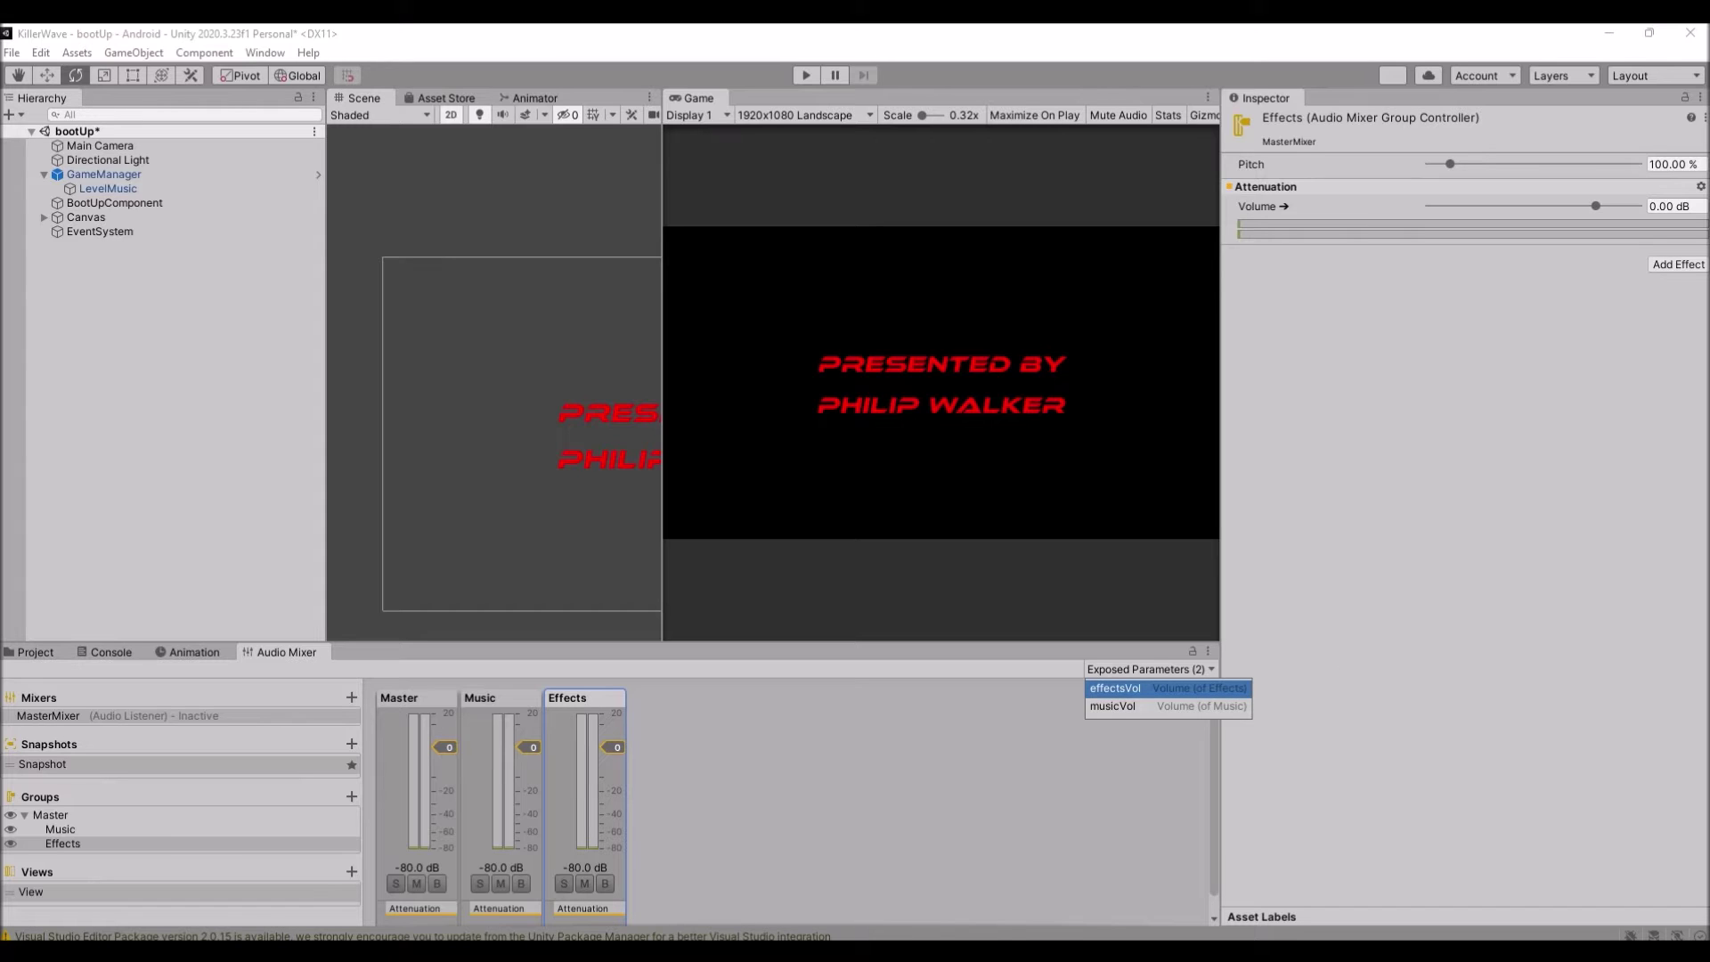
click(62, 843)
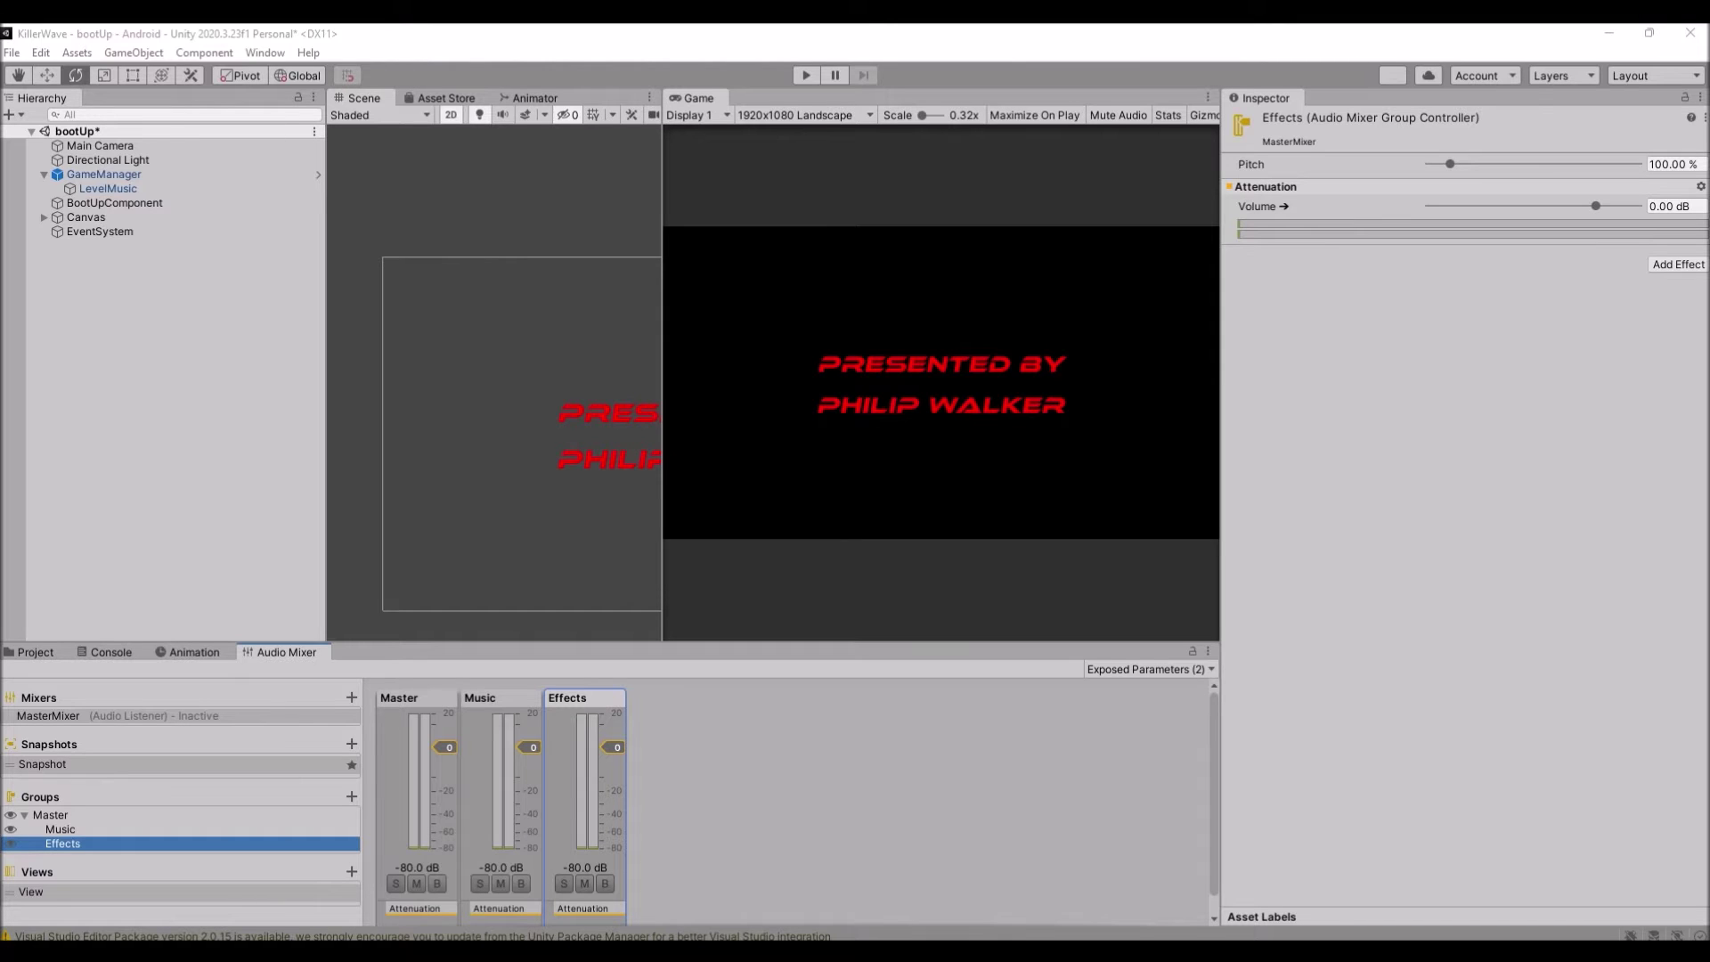
- Search the project for "pause" and open the PauseComponent script in Visual Studio
click(48, 653)
text(pause)
double_click(249, 734)
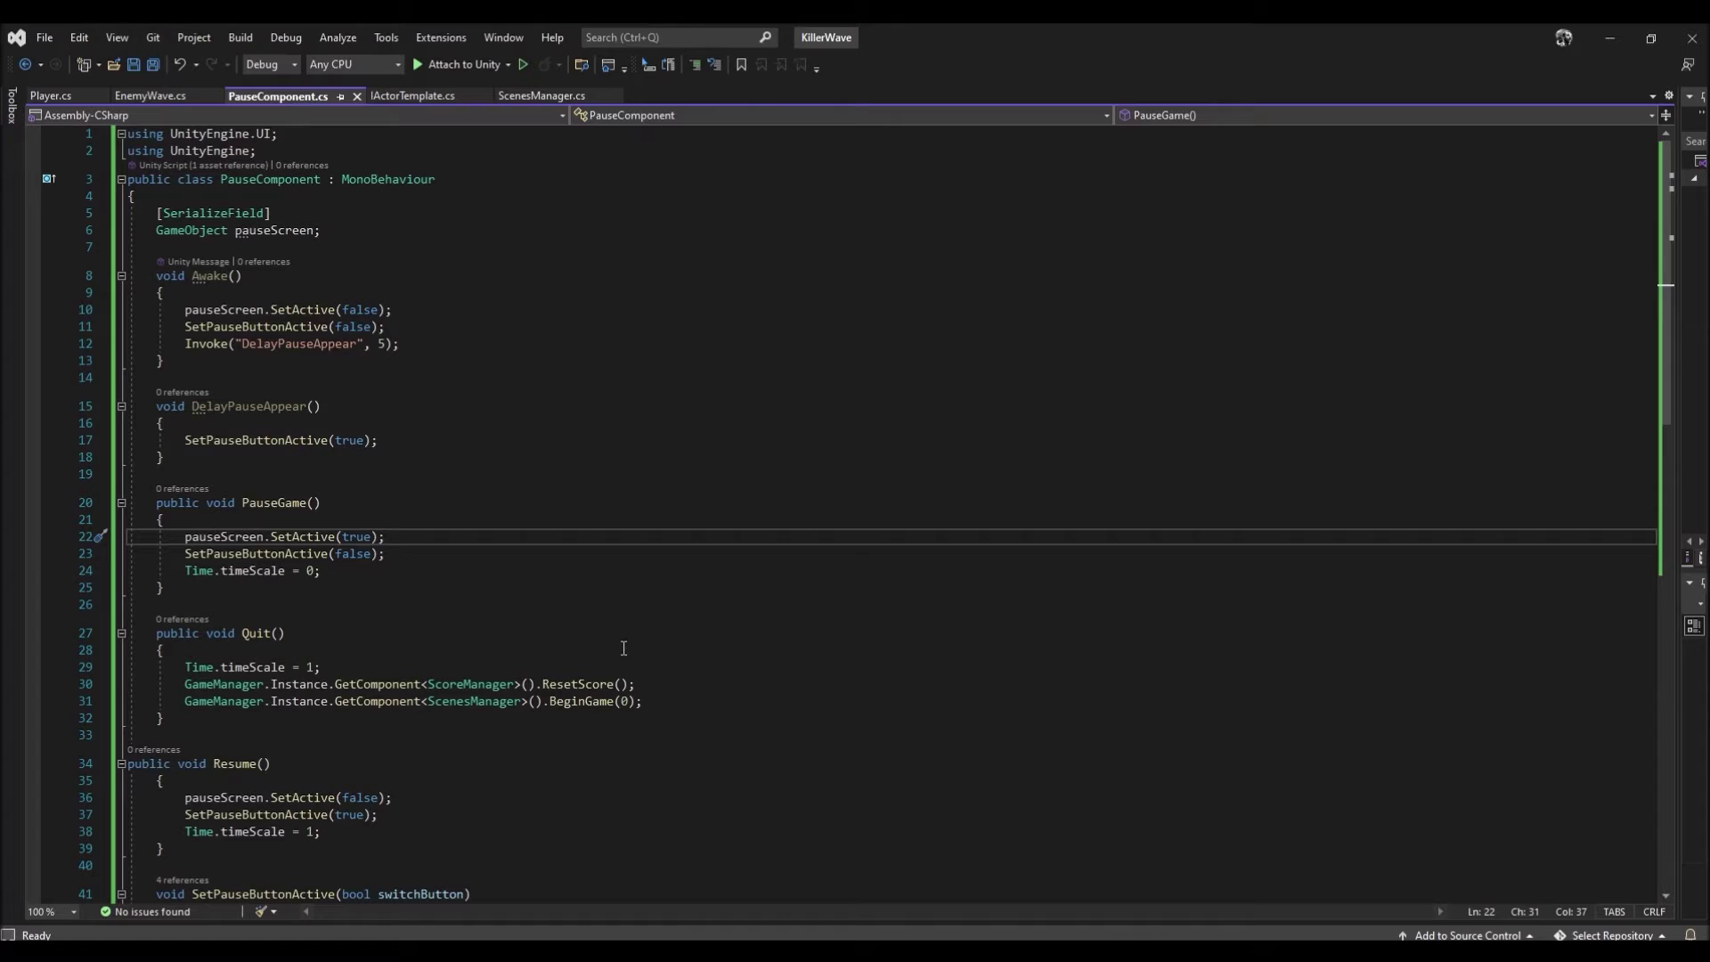
- Add the directive "using UnityEngine.Audio;" below the existing using lines of PauseComponent.cs
key(Up)
key(Up)
key(Up)
key(Up)
key(Up)
key(Up)
key(Up)
key(Up)
key(Up)
key(Up)
key(Up)
key(Up)
key(Up)
key(Up)
key(Up)
key(Up)
key(Up)
key(Up)
key(Up)
key(Up)
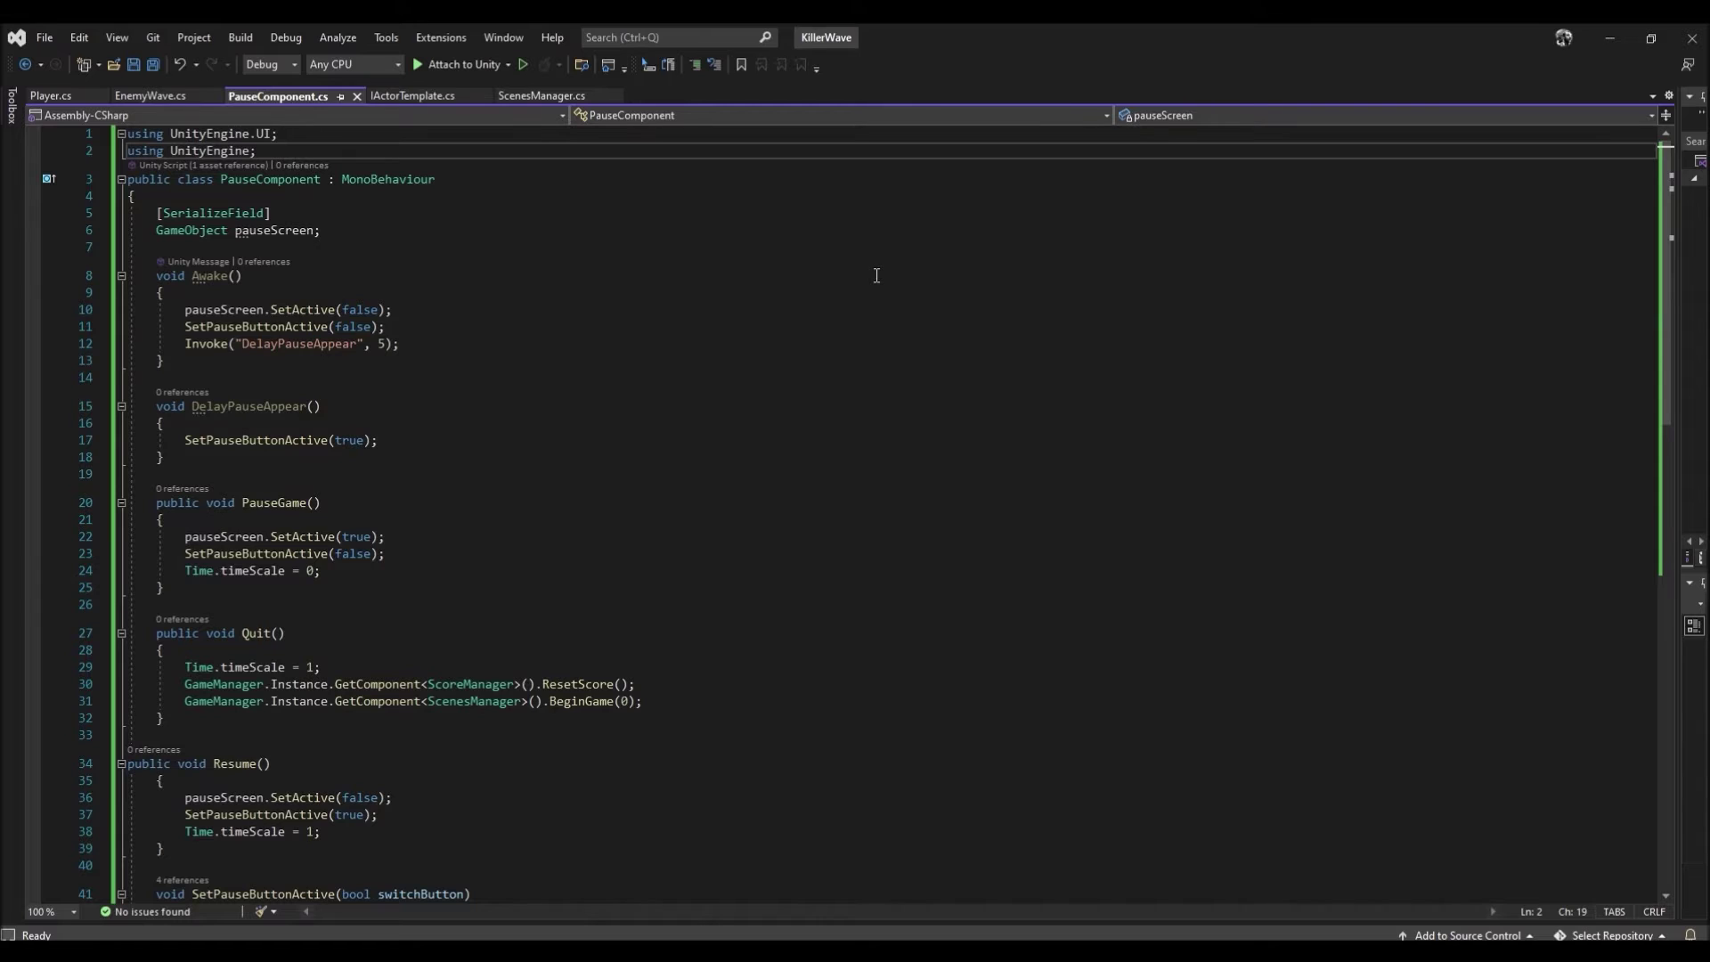
key(Return)
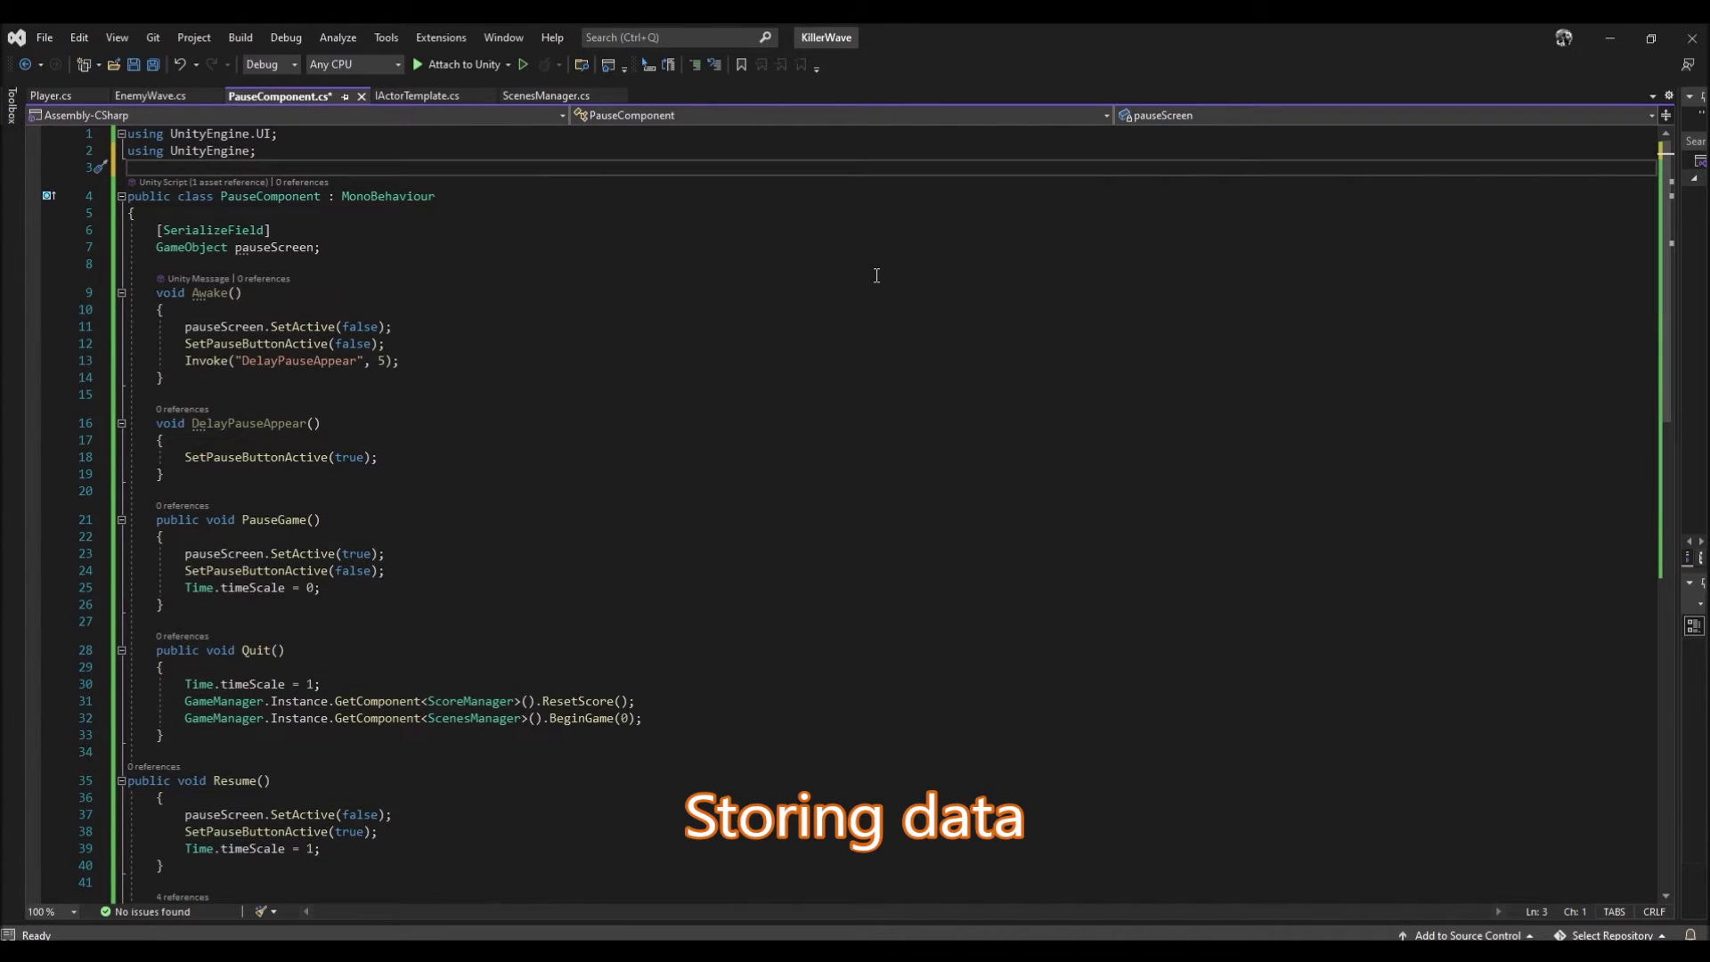
text(usi)
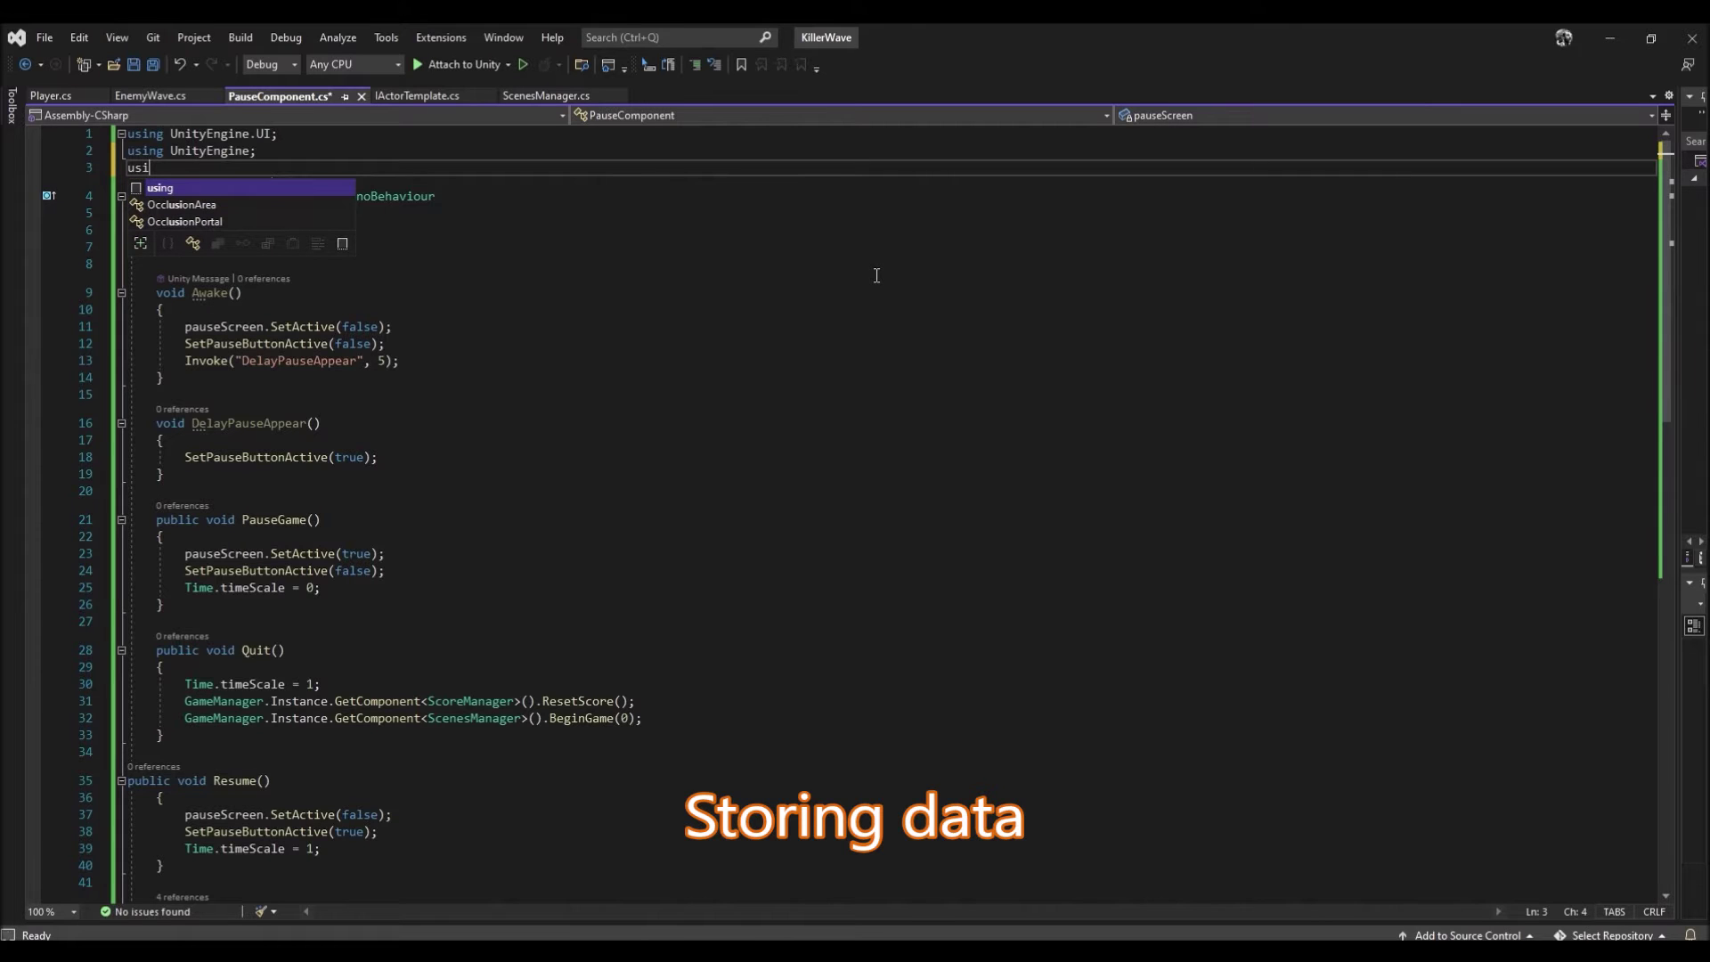
text(ng )
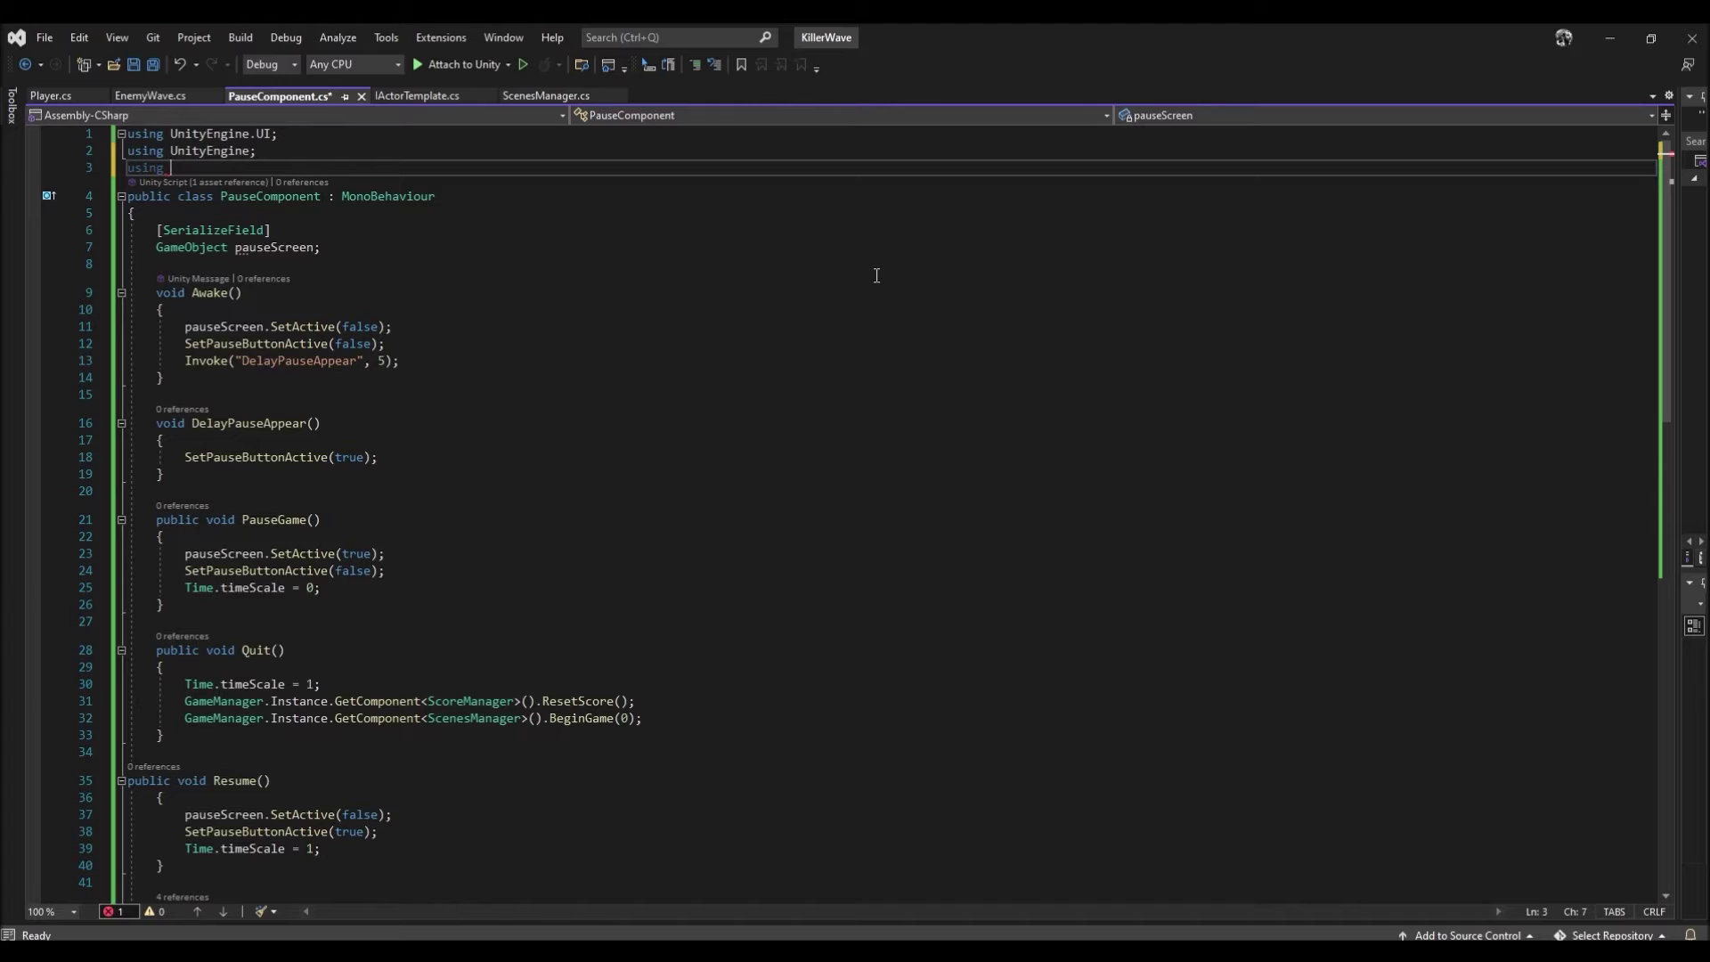
text(UnityEngine.Audio;)
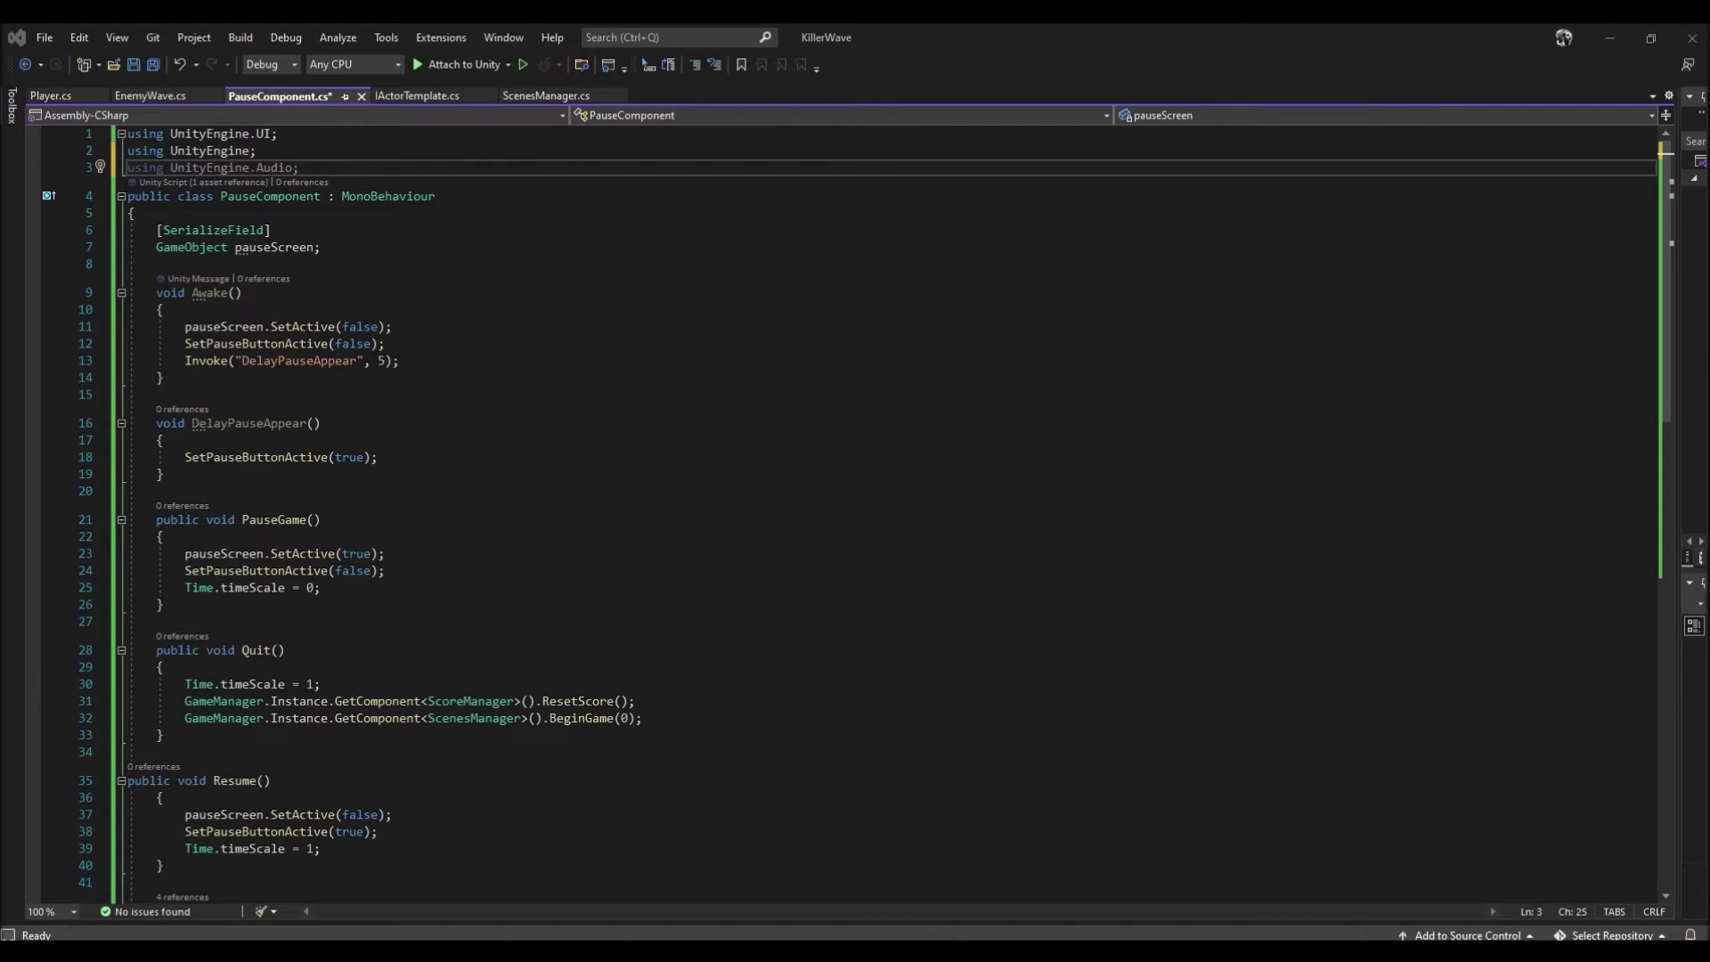
- Declare a serialized AudioMixer field named masterMixer below pauseScreen and save the script
click(370, 264)
text([SerializeField] AudioMixer masterMixer;)
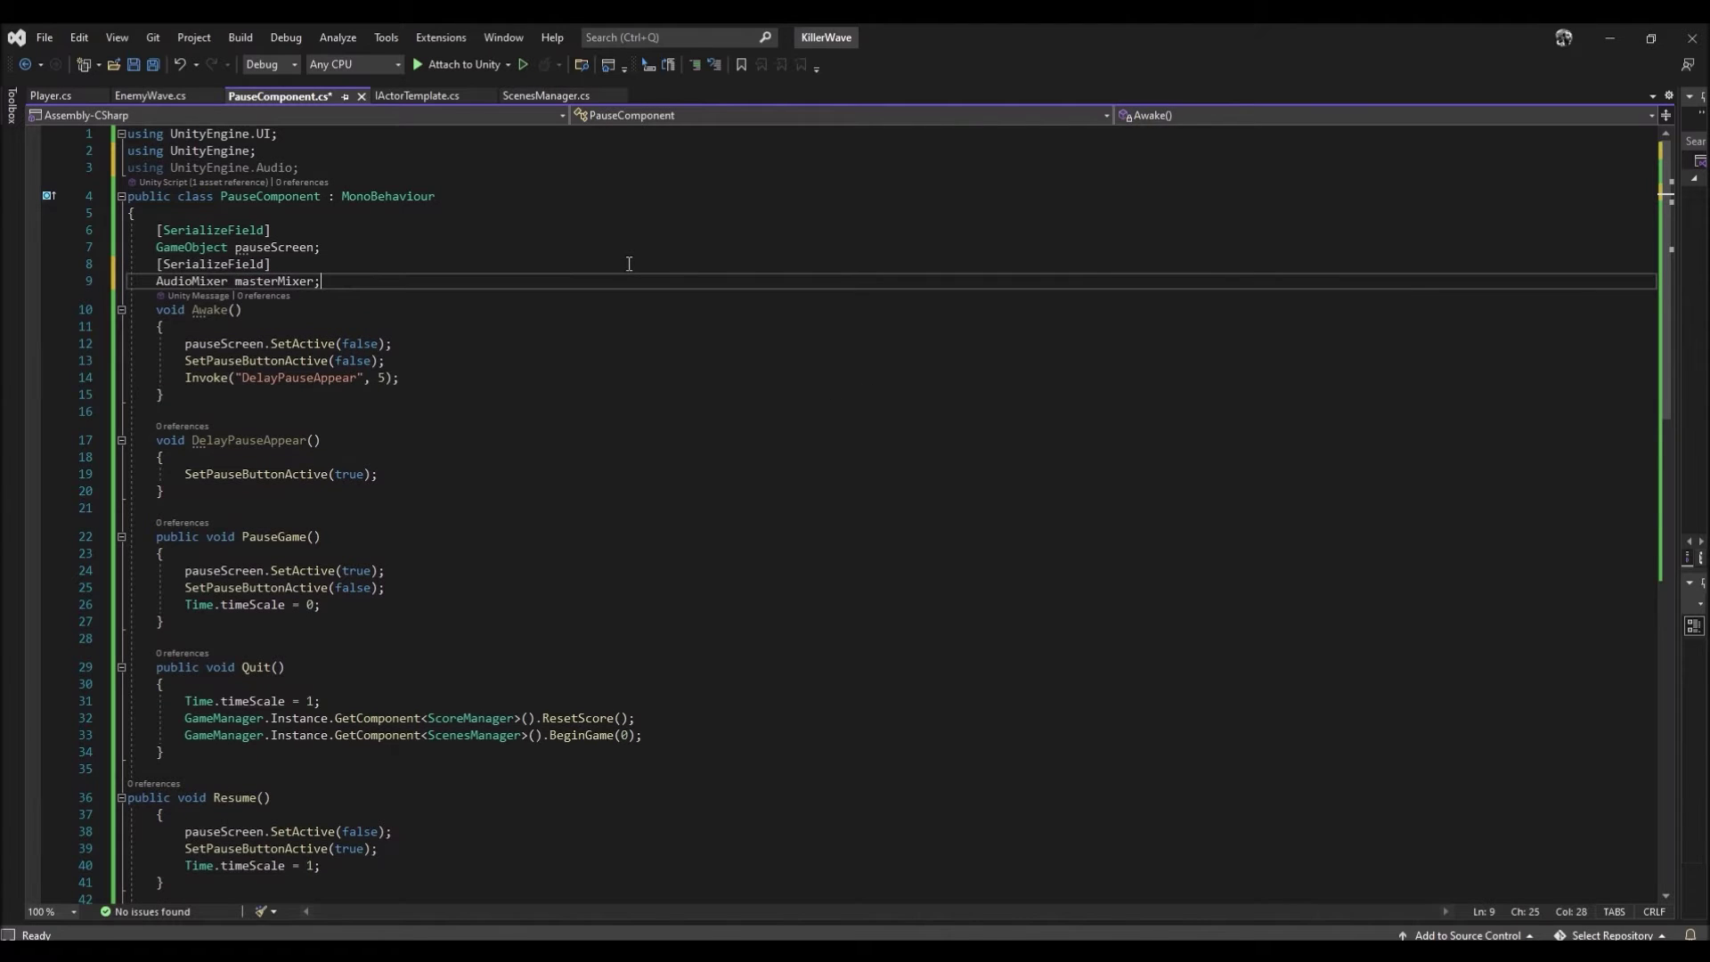
key(Return)
key(ctrl+s)
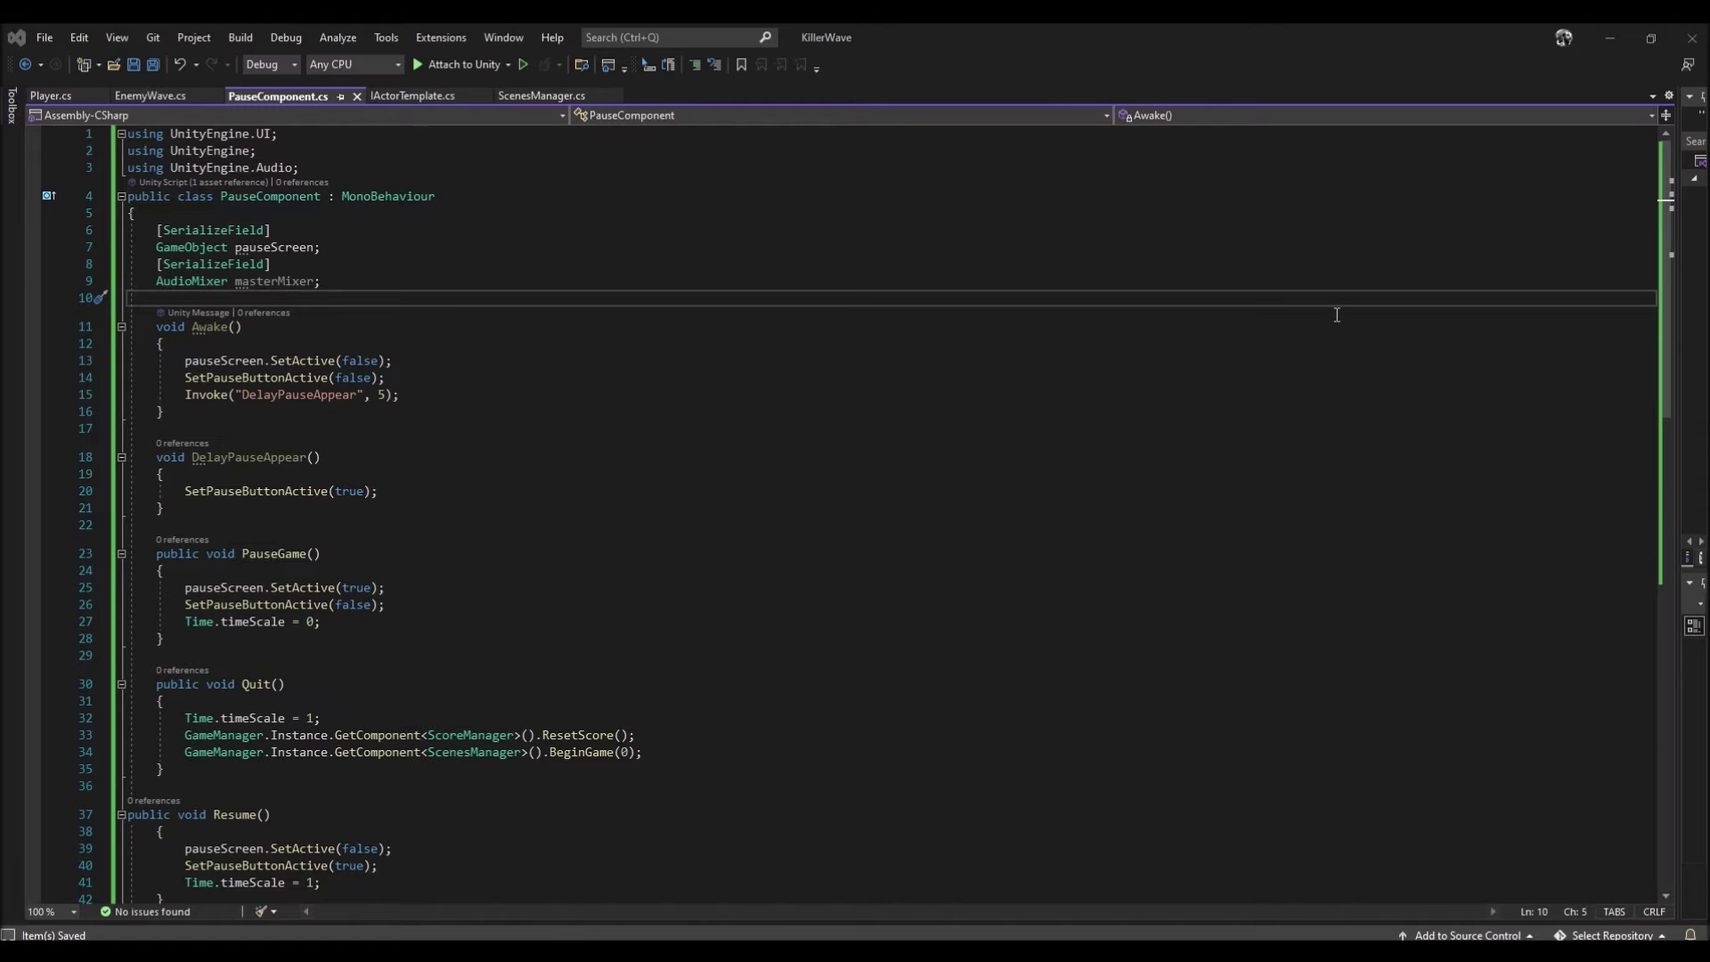
- Declare serialized GameObject fields musicSlider and effectsSlider below masterMixer and save the script
click(519, 264)
click(425, 284)
key(Return)
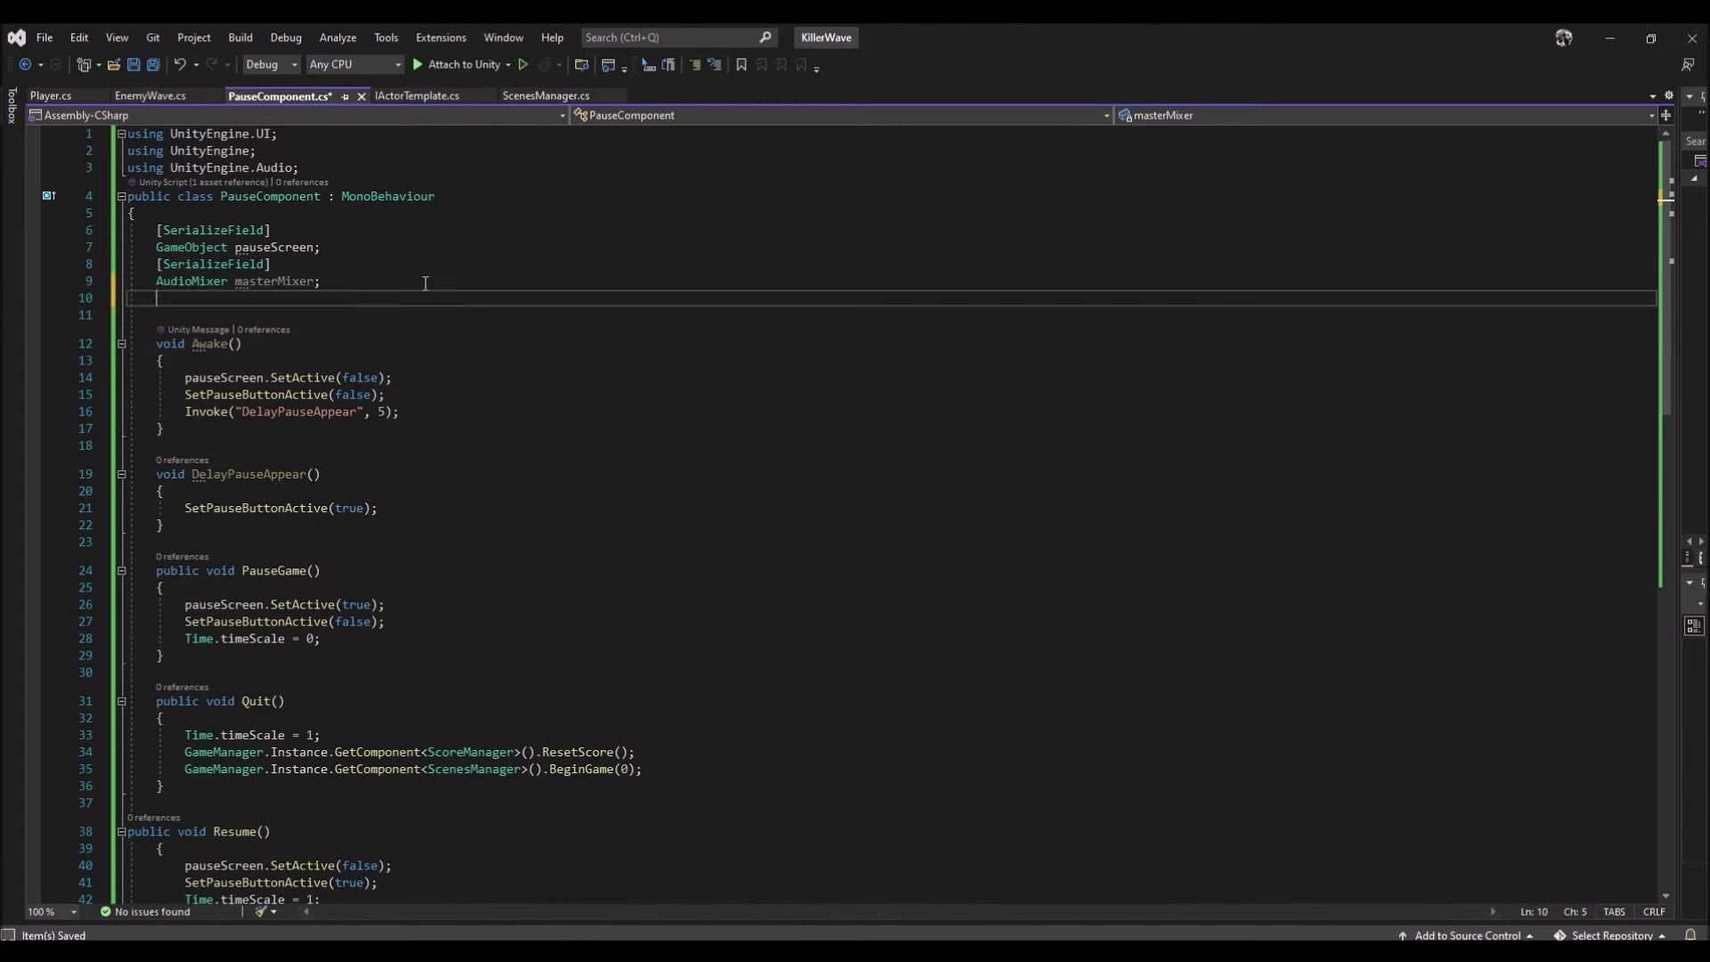
text([SerializeField] GameObject musicSlider; [SerializeField] GameObject effectsSlider;)
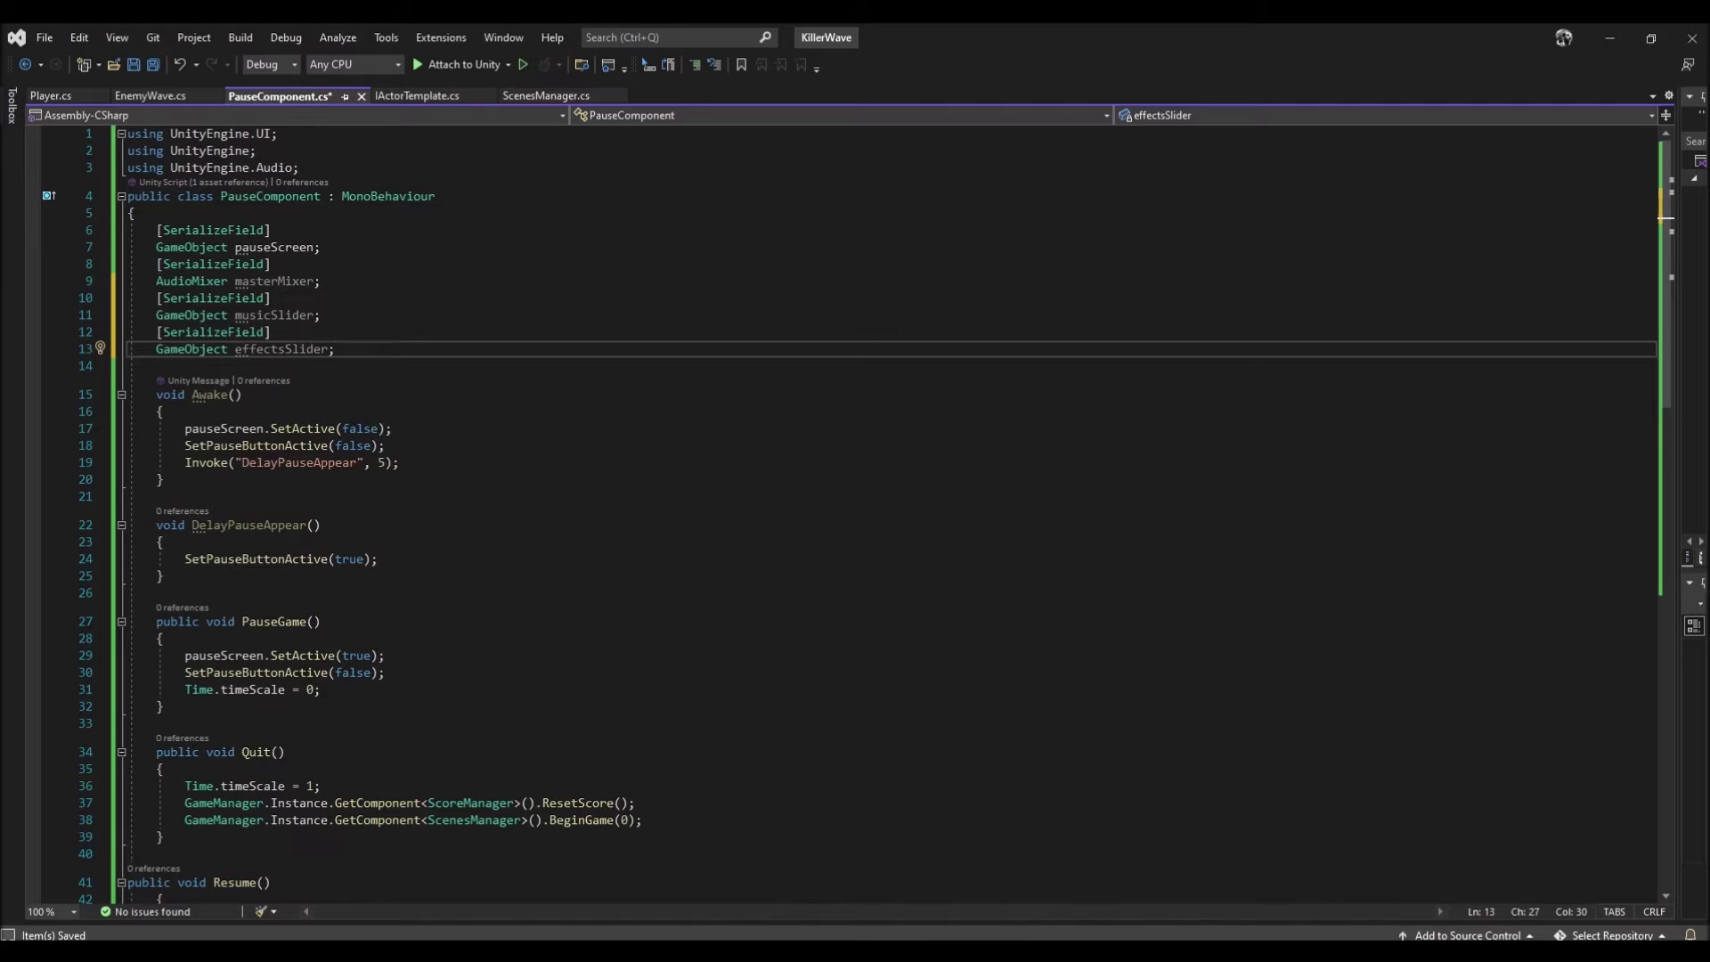
click(1183, 463)
key(ctrl+s)
- Switch back to Unity and open the level1 scene from the Scene folder
click(1611, 38)
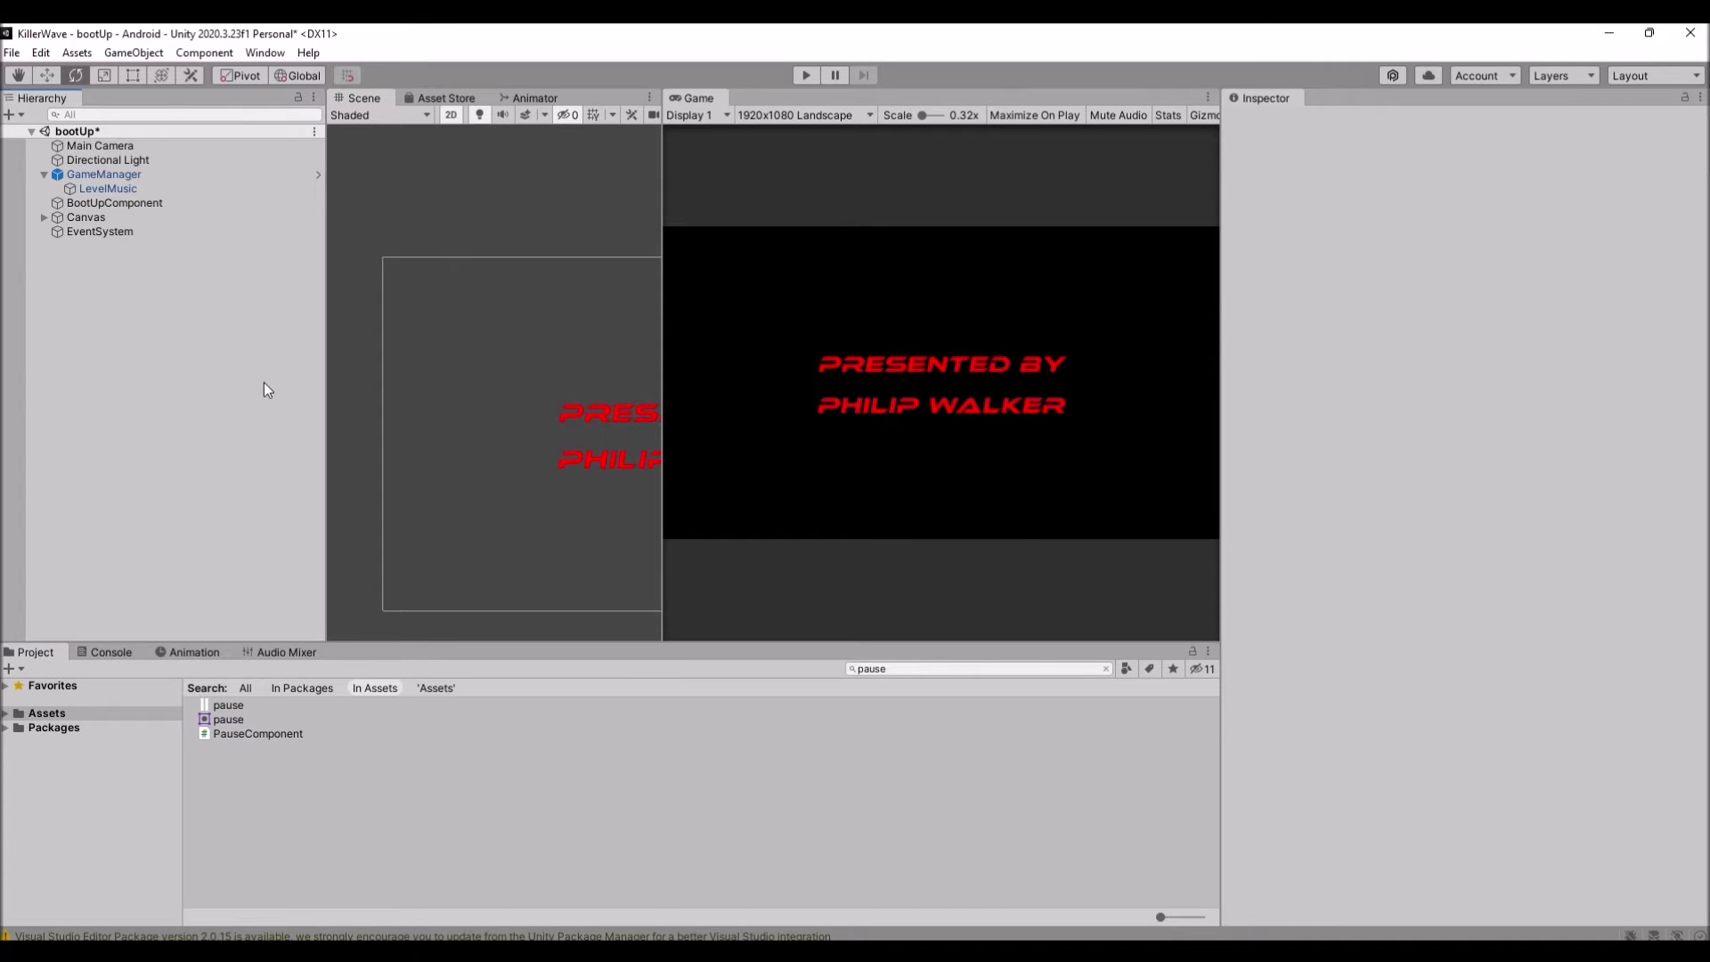
double_click(36, 714)
click(54, 856)
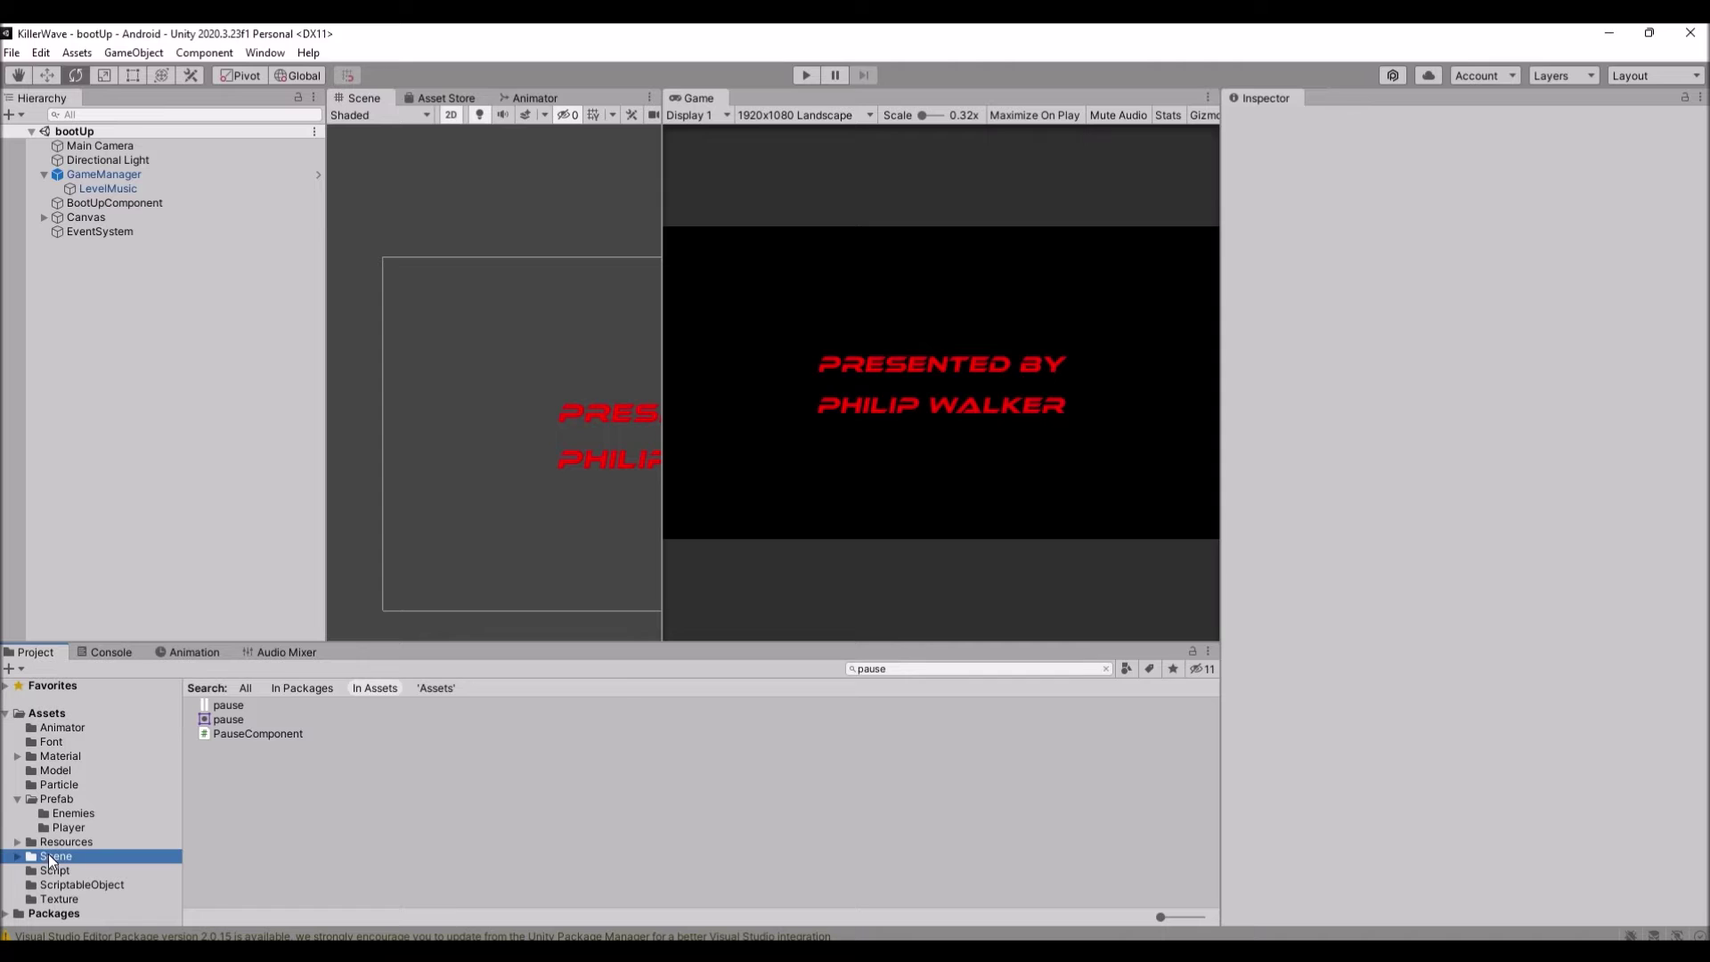
double_click(257, 747)
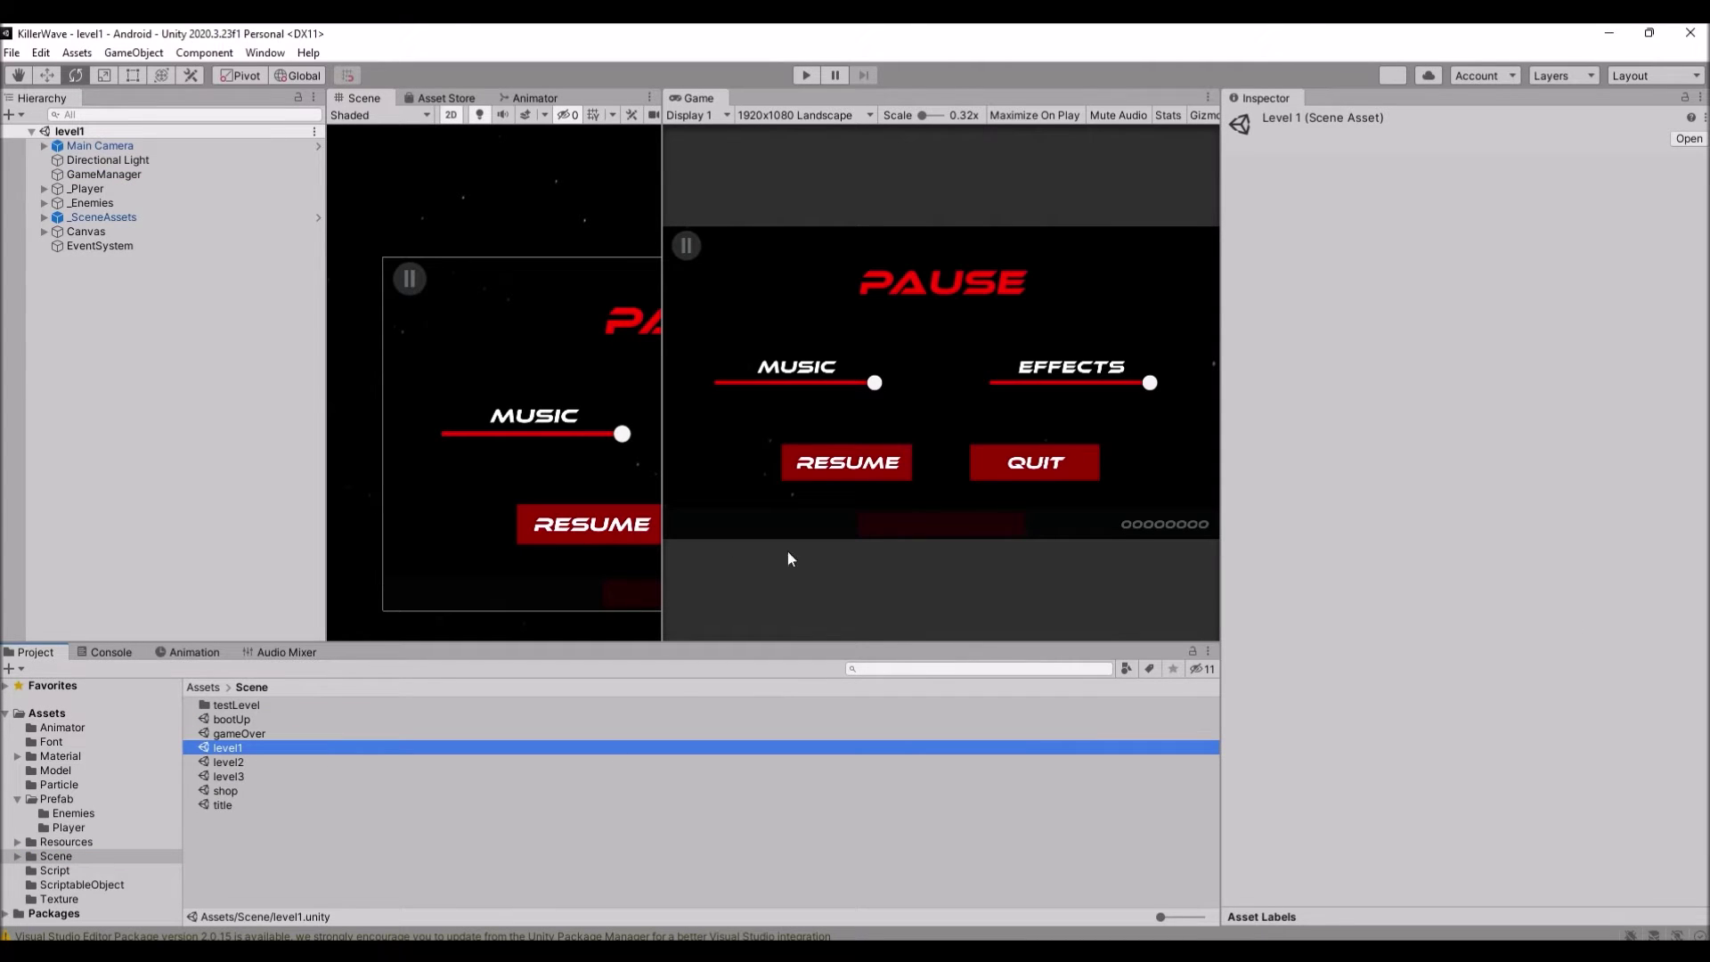
- Lock the Inspector on the PauseContainer object and assign the MasterMixer asset to its Pause Component's Master Mixer field
click(200, 115)
text(pause)
click(94, 160)
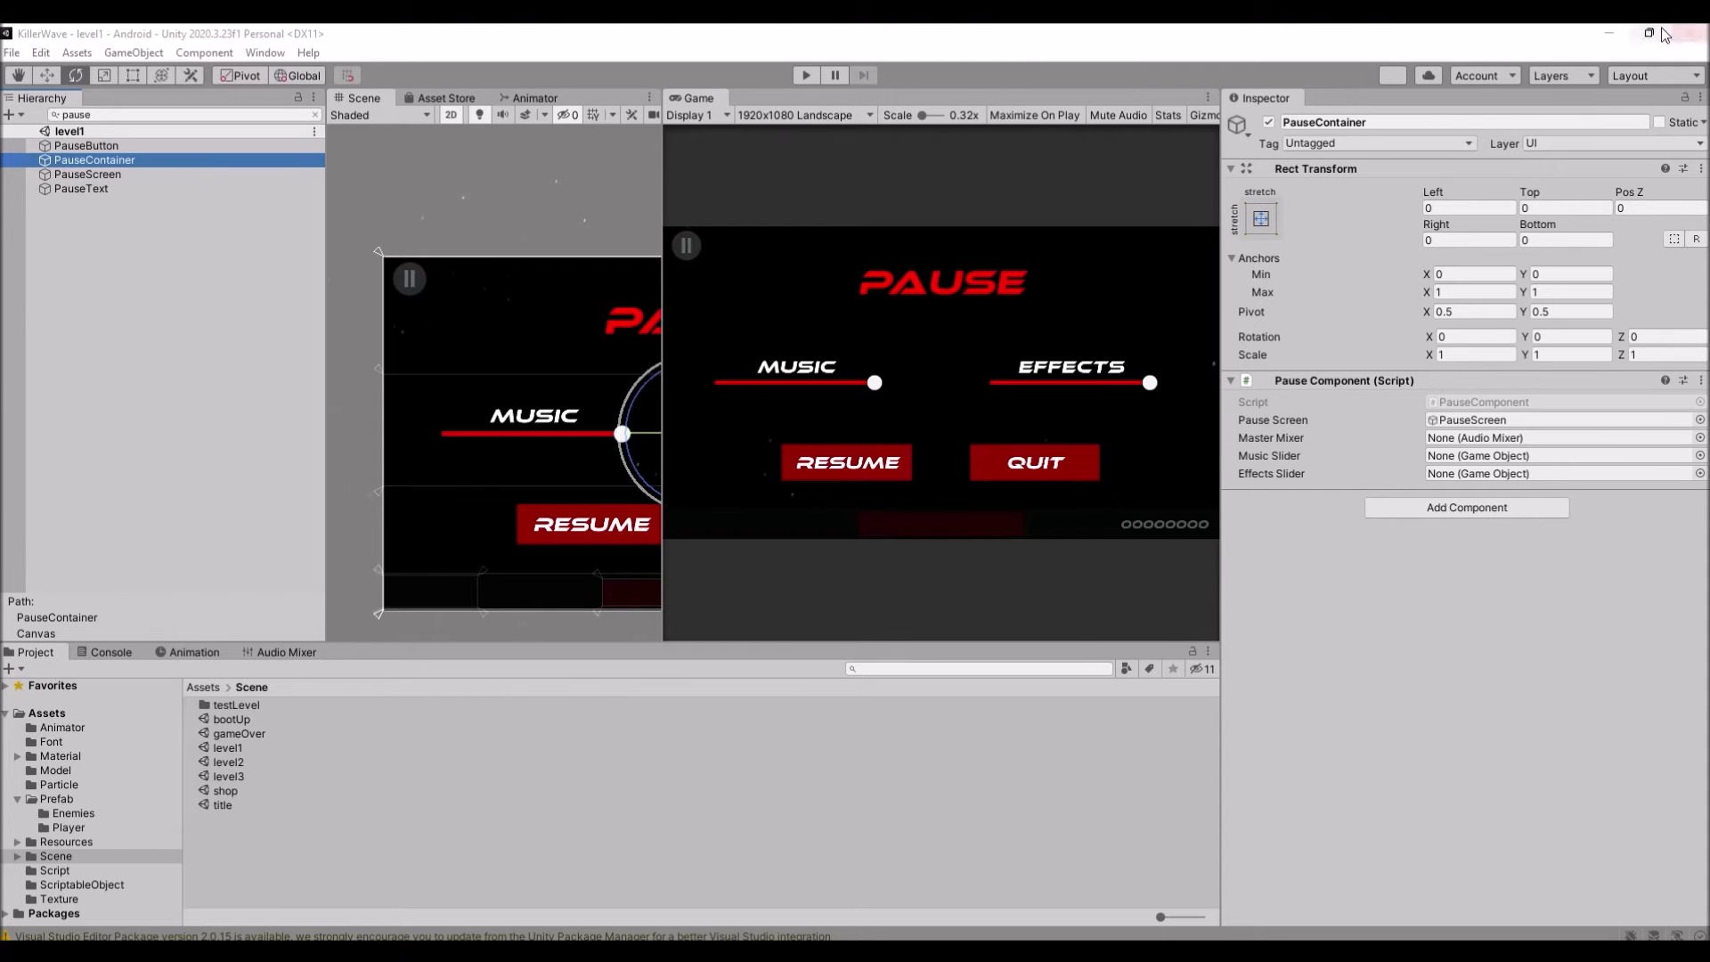
click(1653, 96)
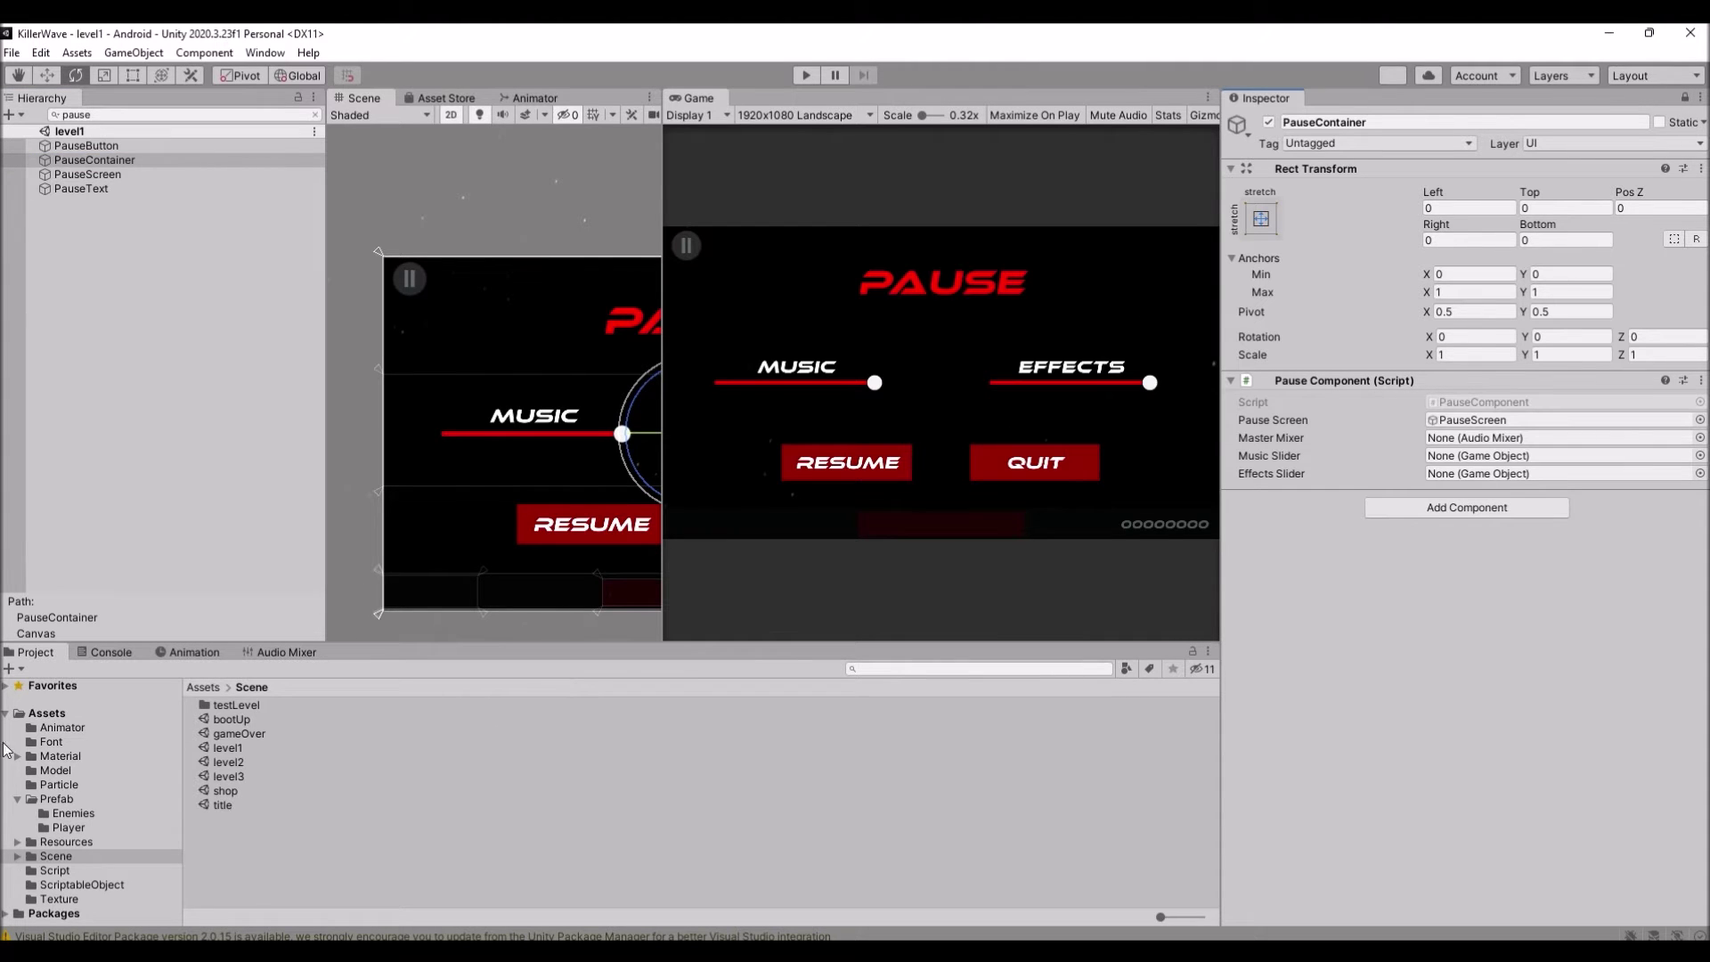
click(47, 713)
drag(251, 862, 1489, 451)
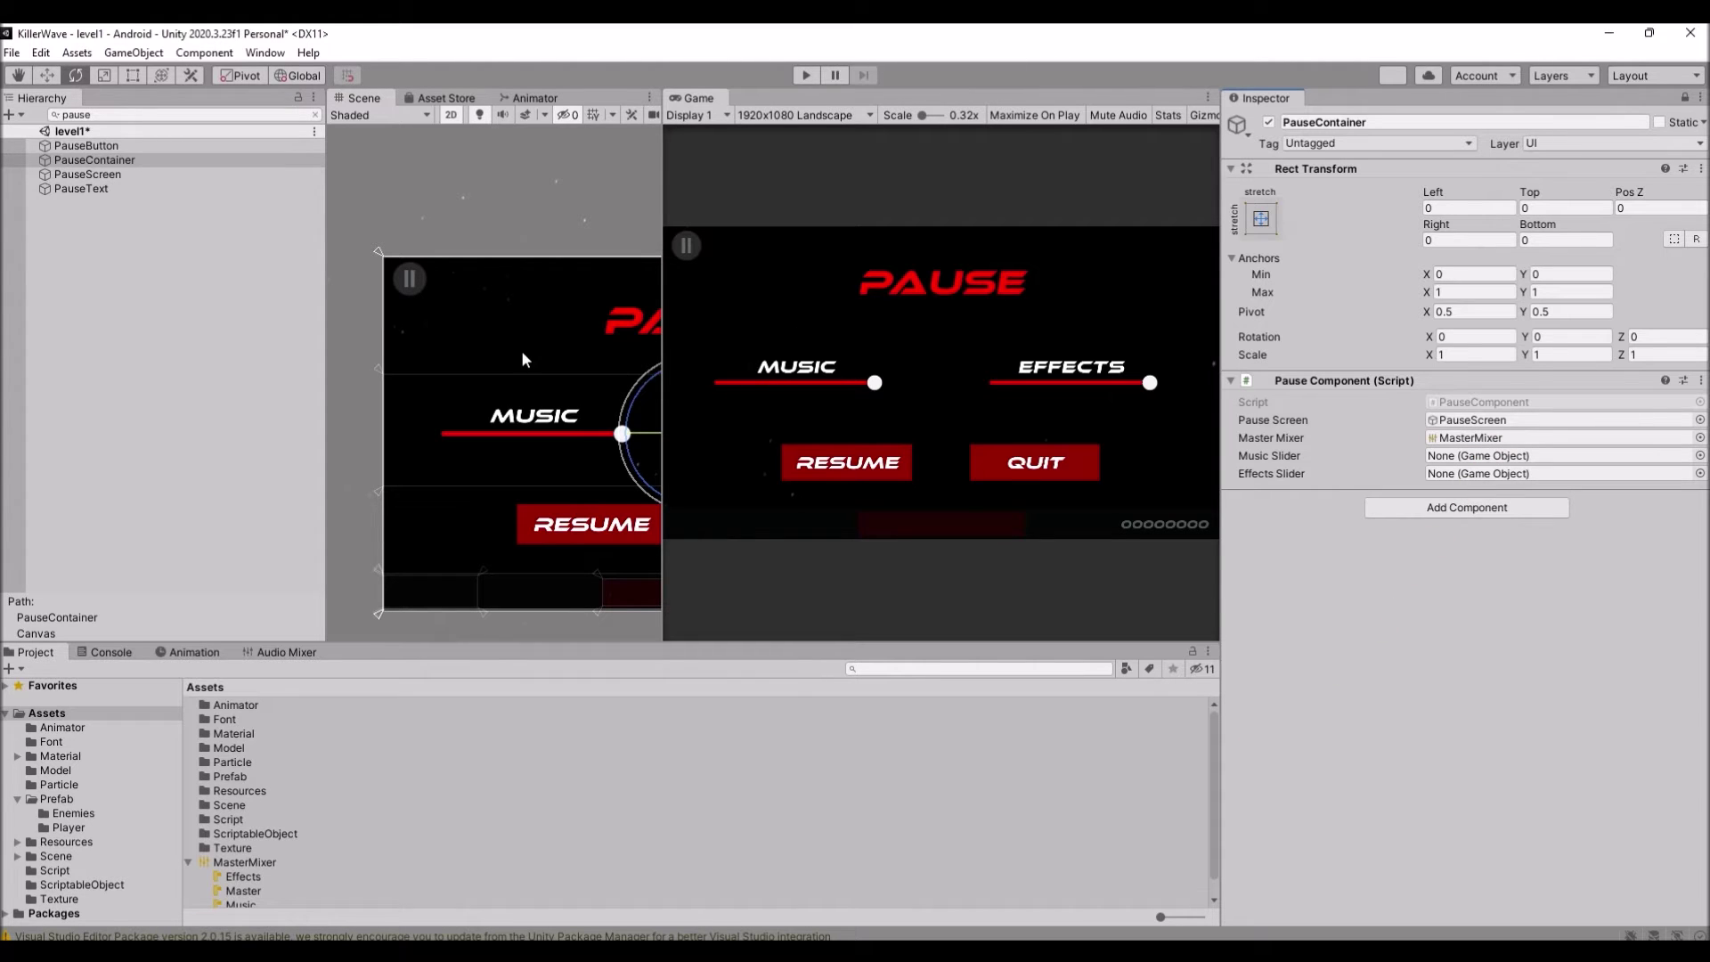
- Clear the hierarchy search, expand PauseScreen, and assign its Music object to the Pause Component's Music Slider field
click(316, 114)
click(54, 318)
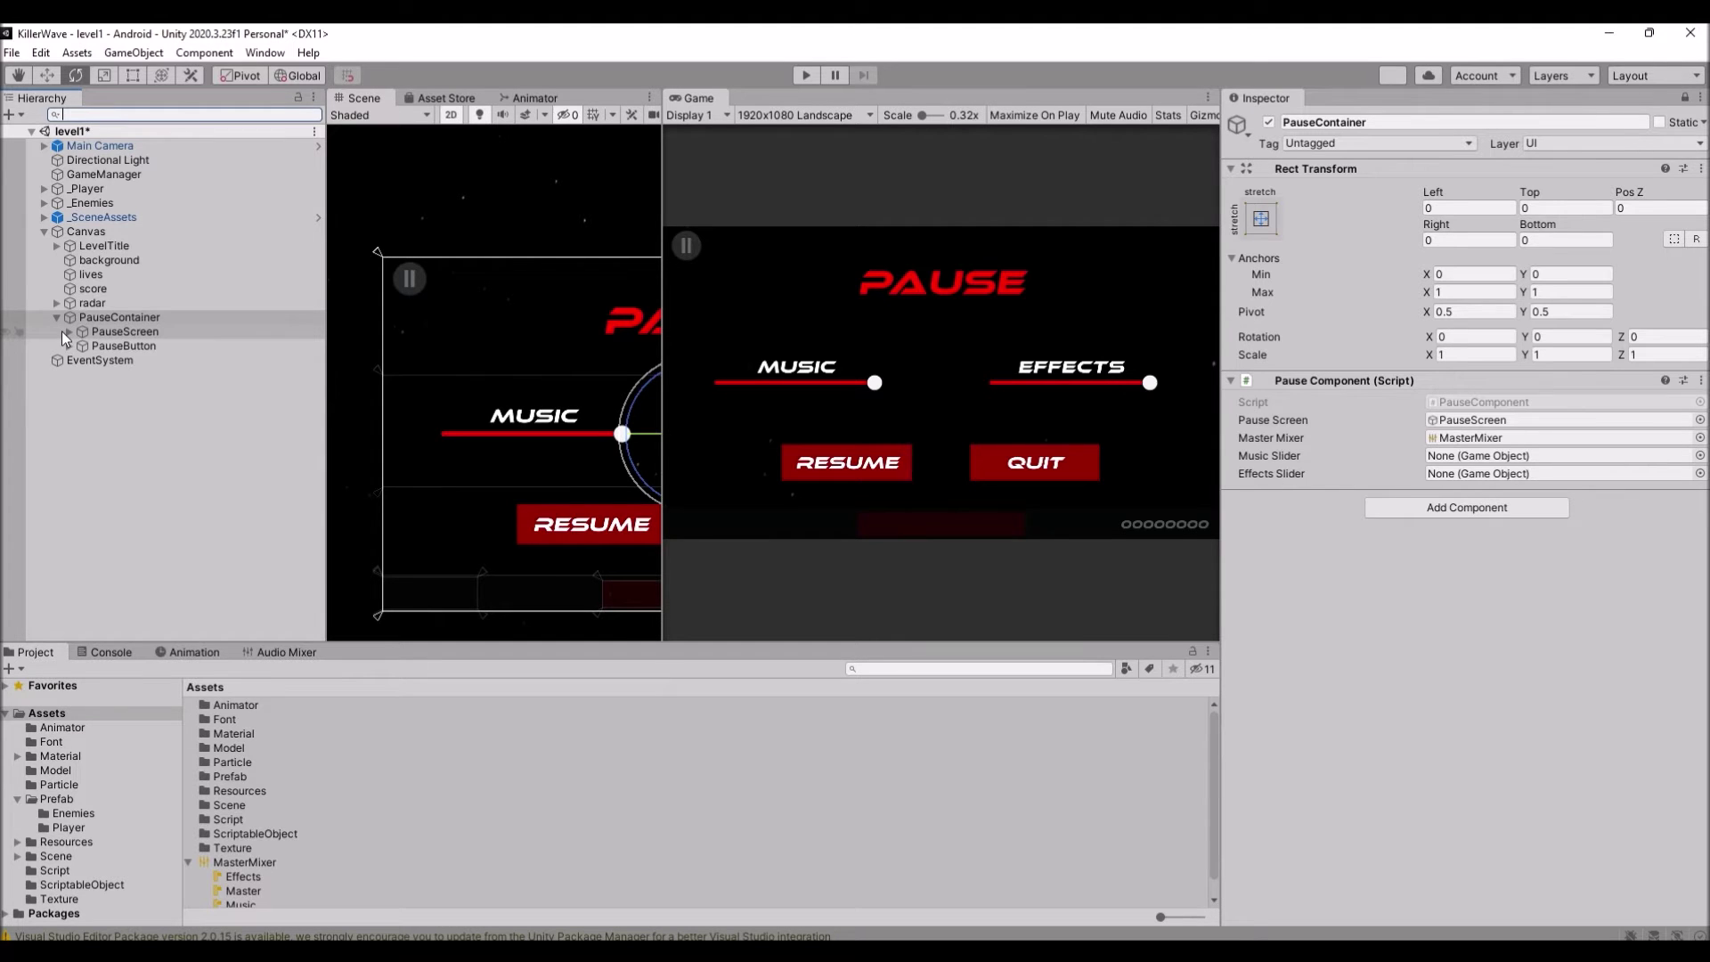
click(61, 330)
click(68, 332)
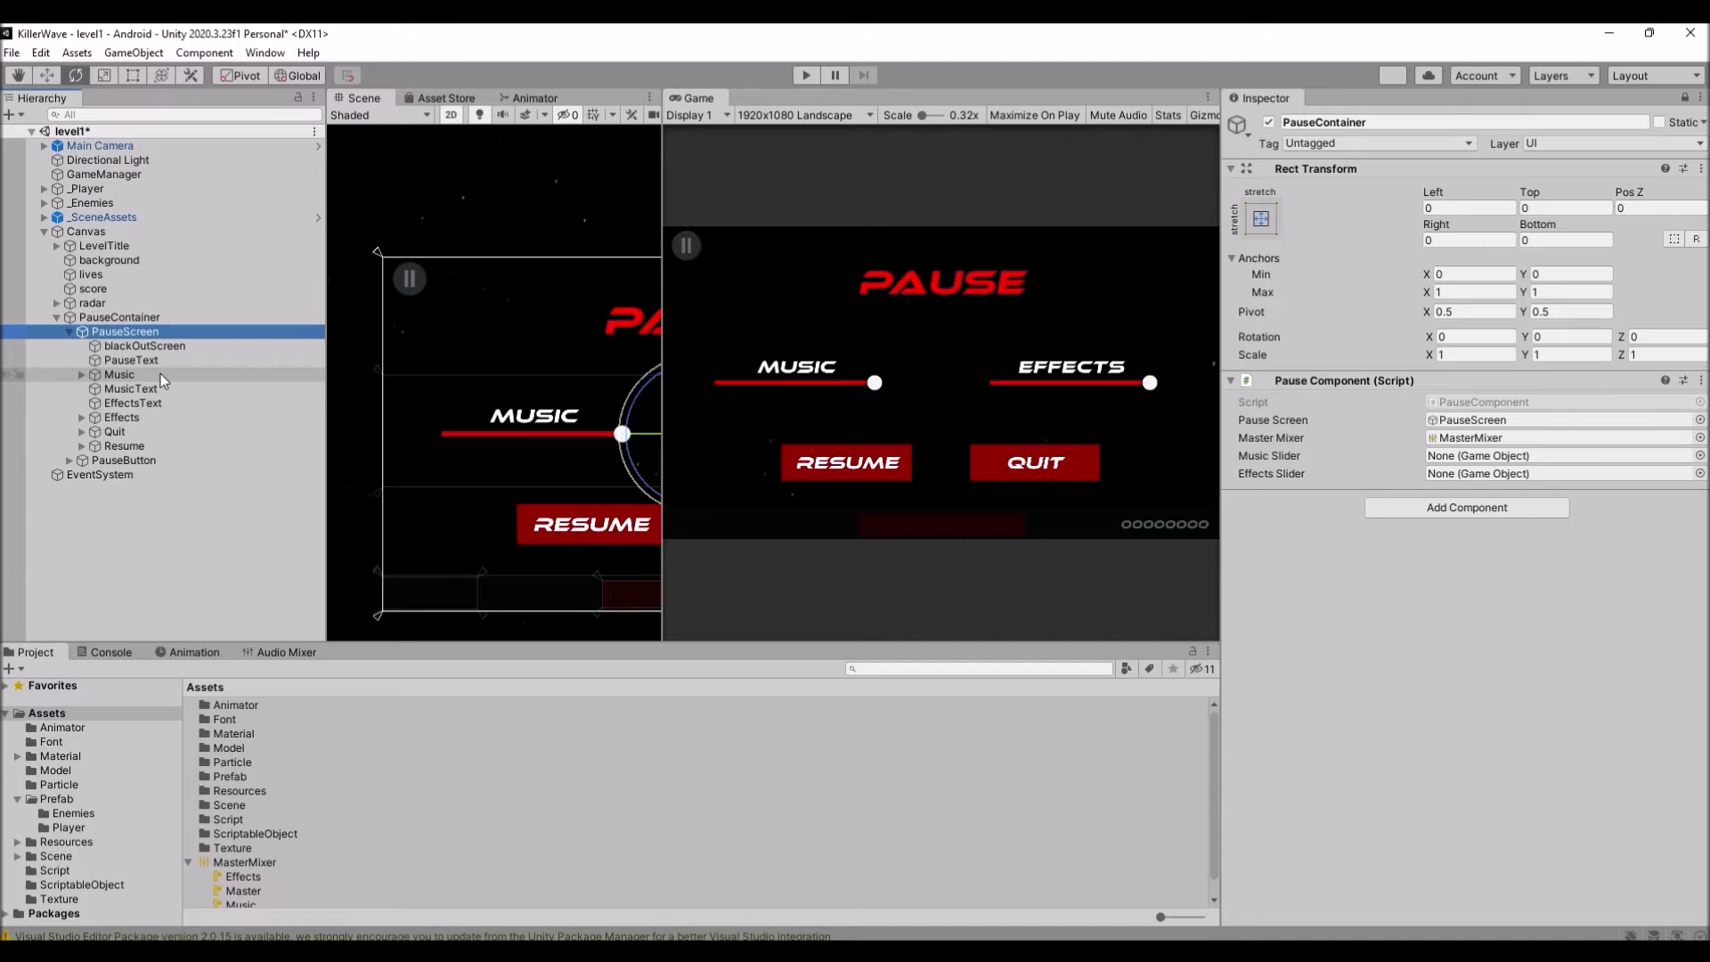
drag(156, 374, 1534, 459)
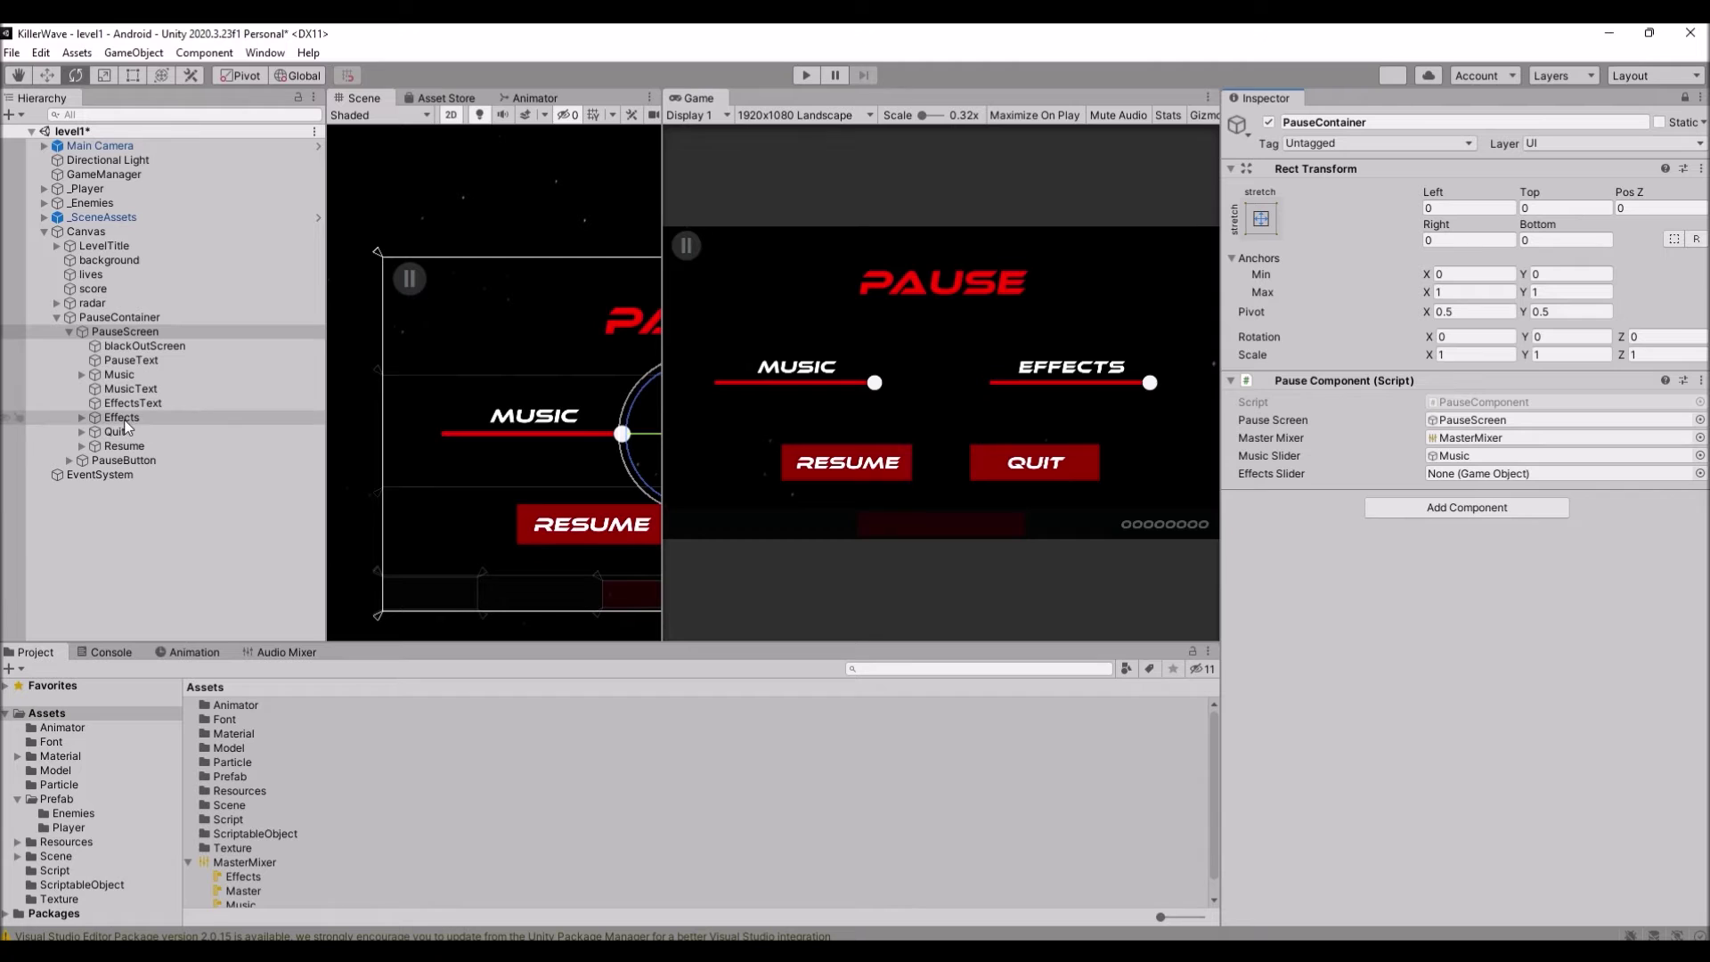
- Assign PauseScreen's Effects object to the Pause Component's Music Slider field and select PauseContainer in the hierarchy
drag(124, 426, 1536, 460)
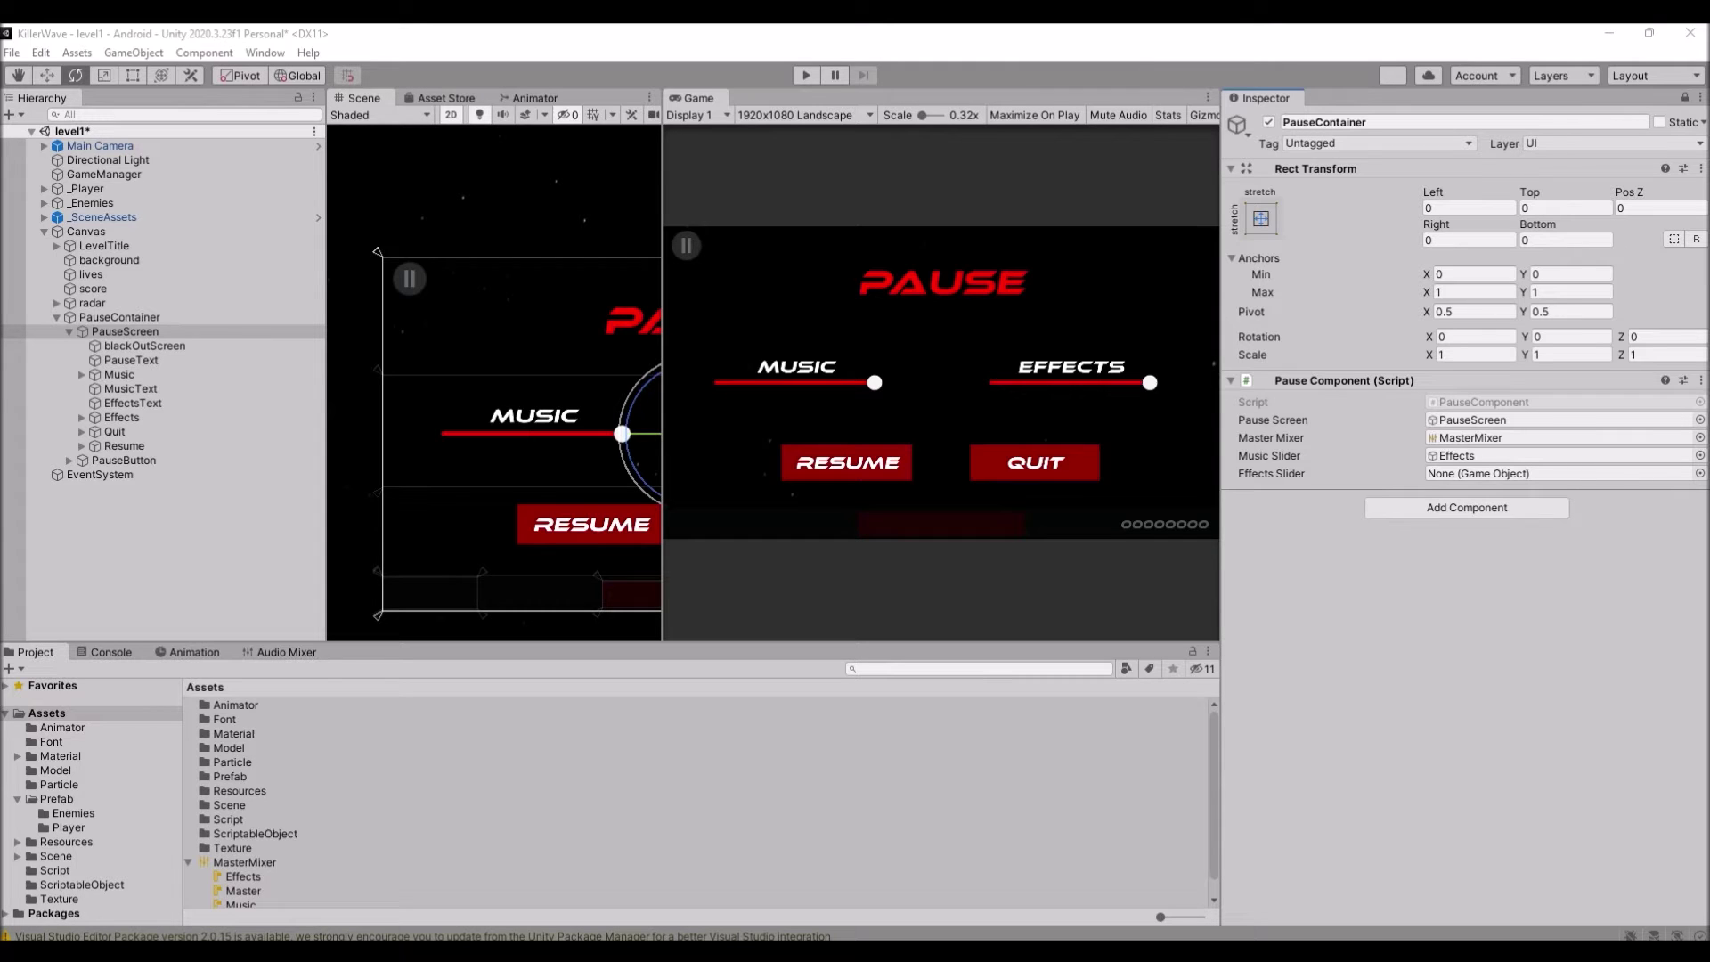
drag(263, 335, 1452, 416)
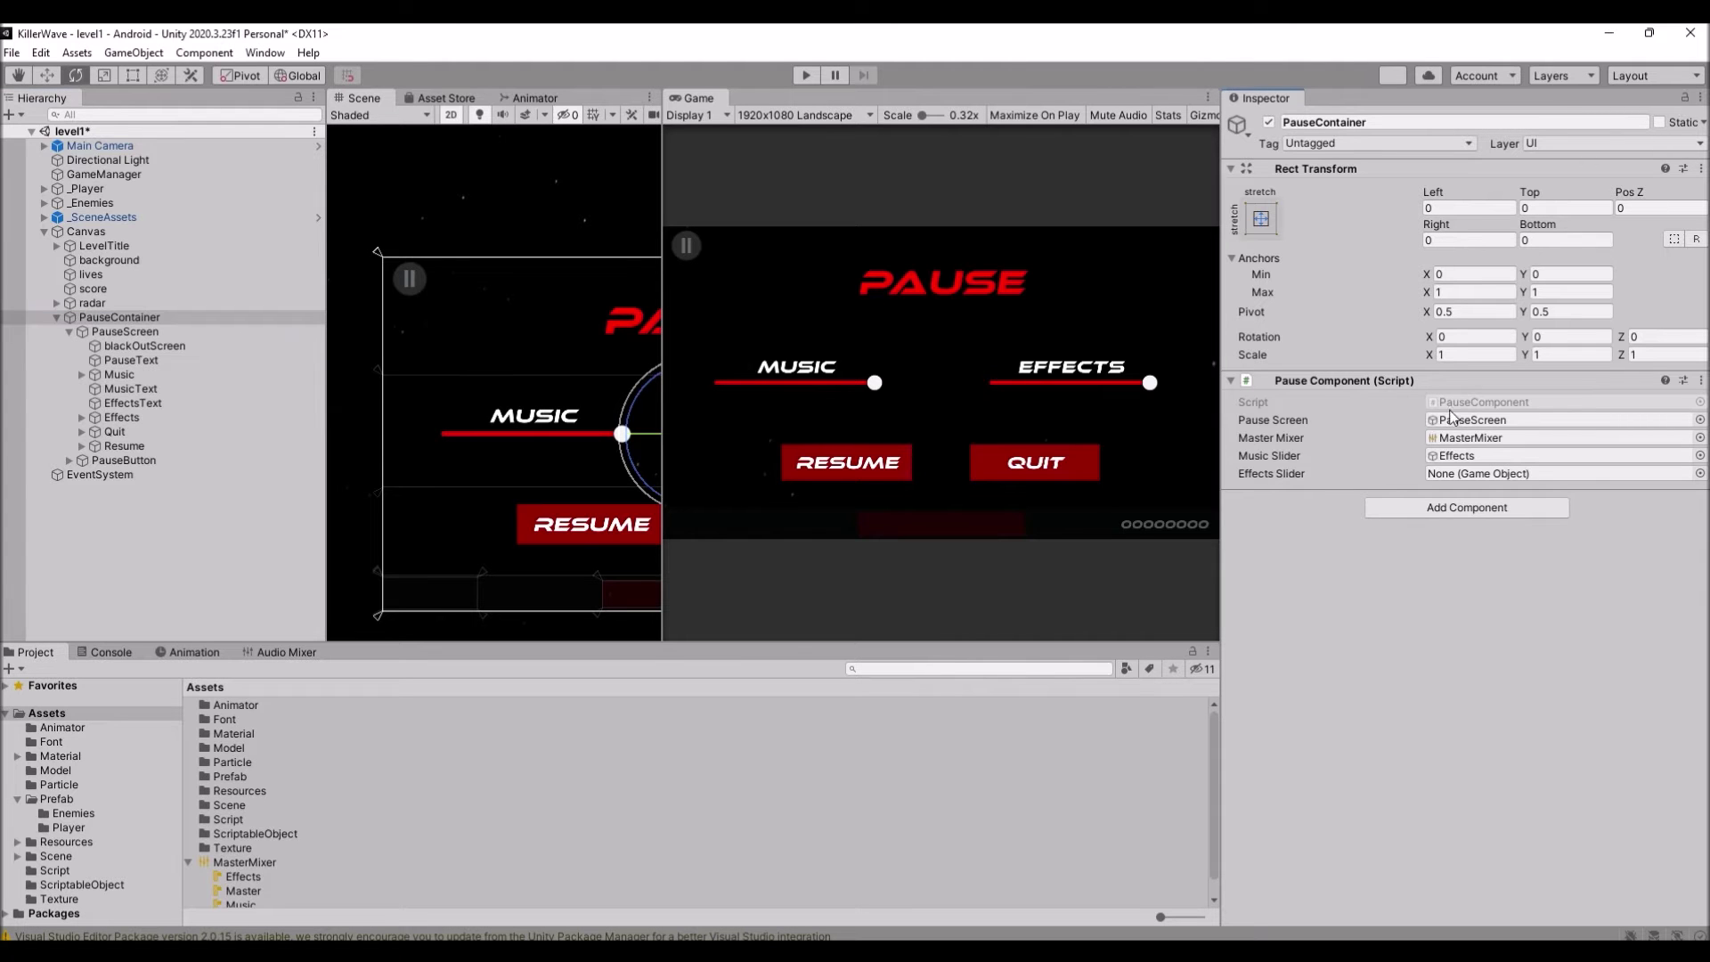
- Open the PauseComponent script and add a public SetMusicLevelFromSlider method after Awake that sets masterMixer's "musicVol" to the musicSlider's Slider value
double_click(1479, 403)
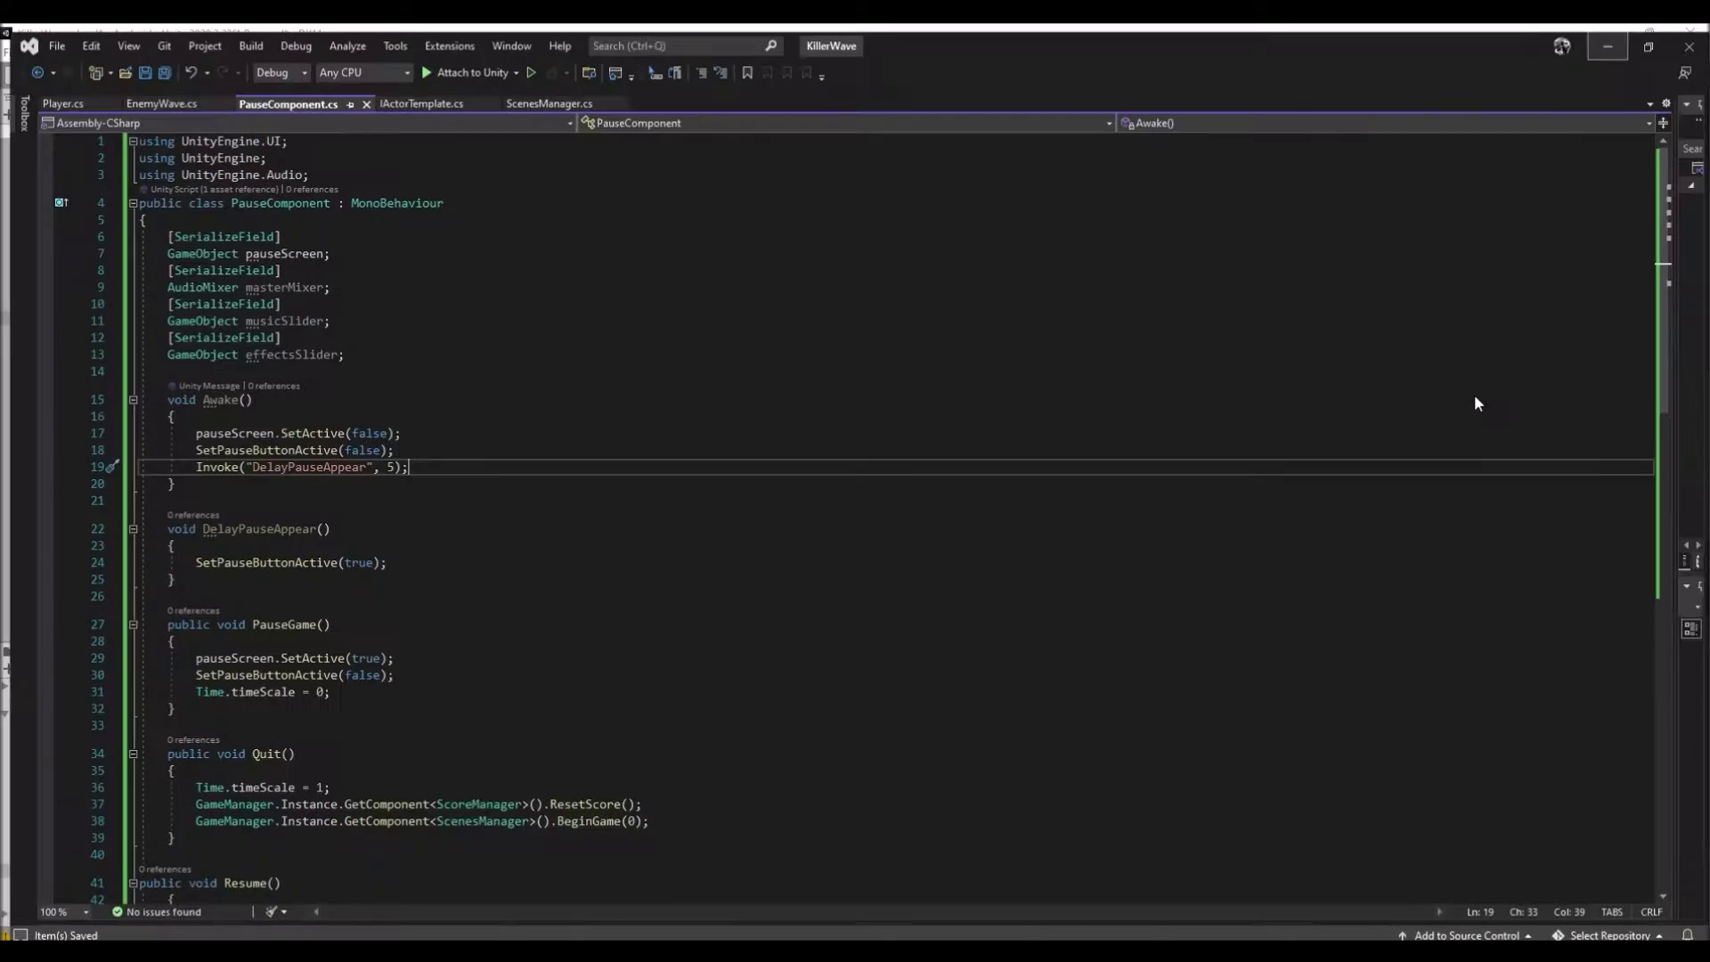
click(295, 501)
key(Return)
text(public void SetMusicLevelFromSlider() { masterMixer.SetFloat("musicVol", musicSlider. GetComponent<Slider> ().value); })
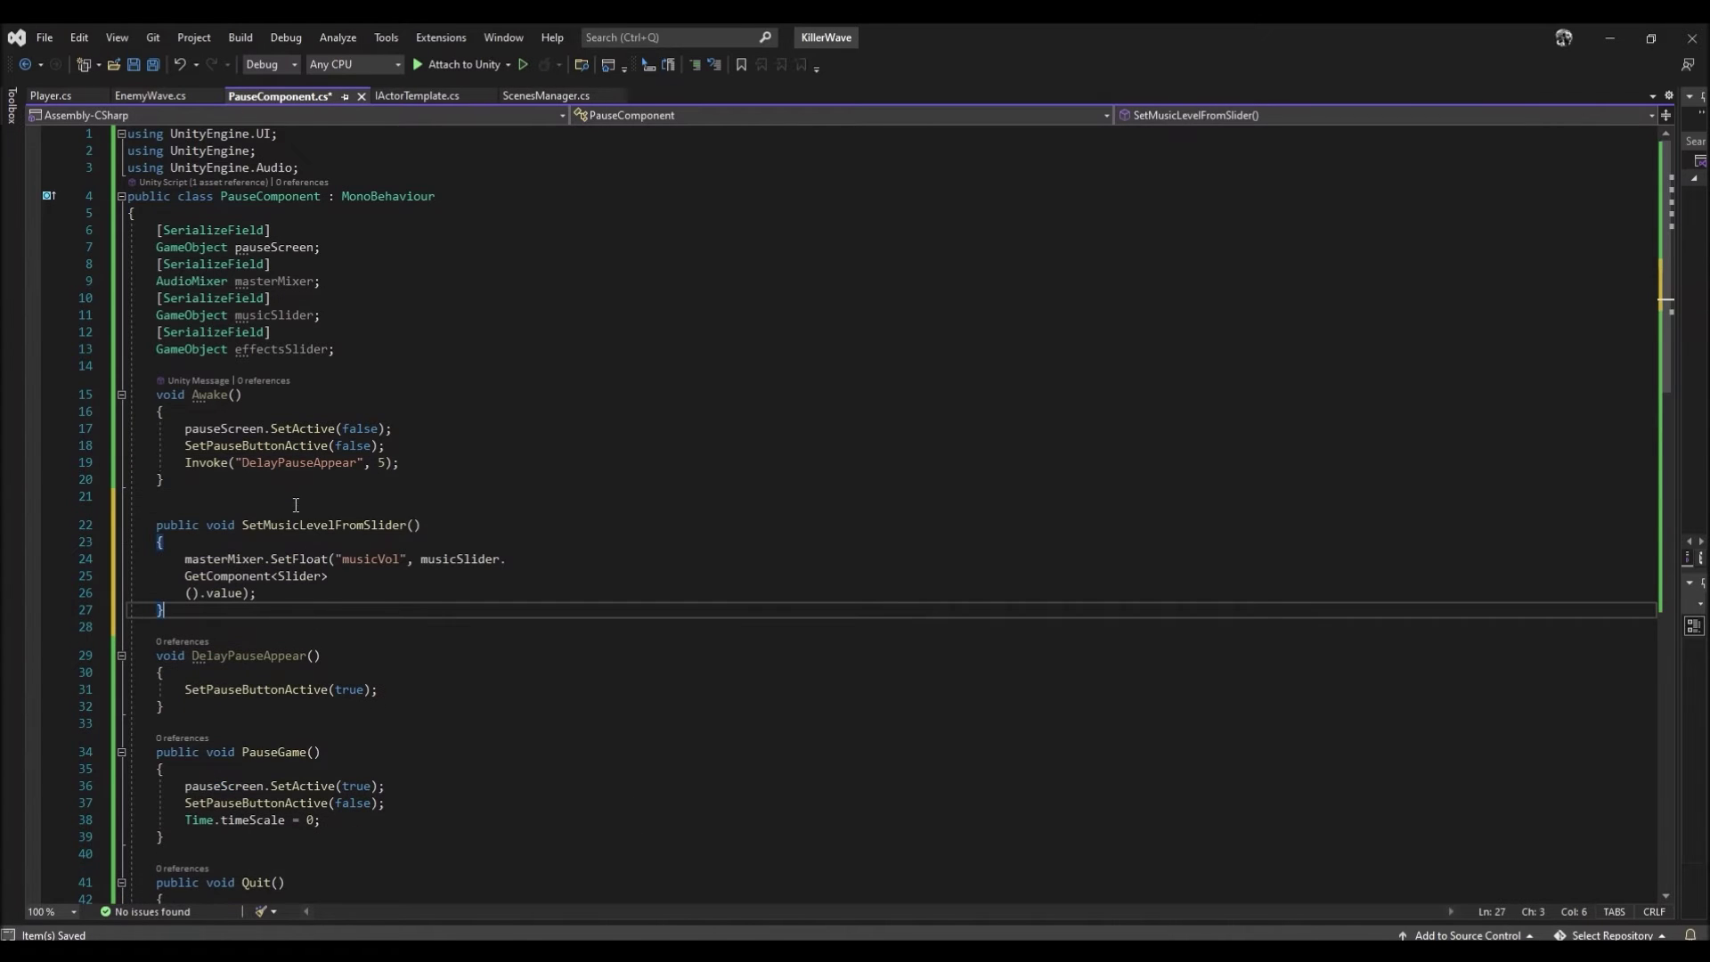
- Join the broken SetFloat statement in SetMusicLevelFromSlider into a single line and save the script
drag(185, 578, 78, 581)
key(BackSpace)
key(BackSpace)
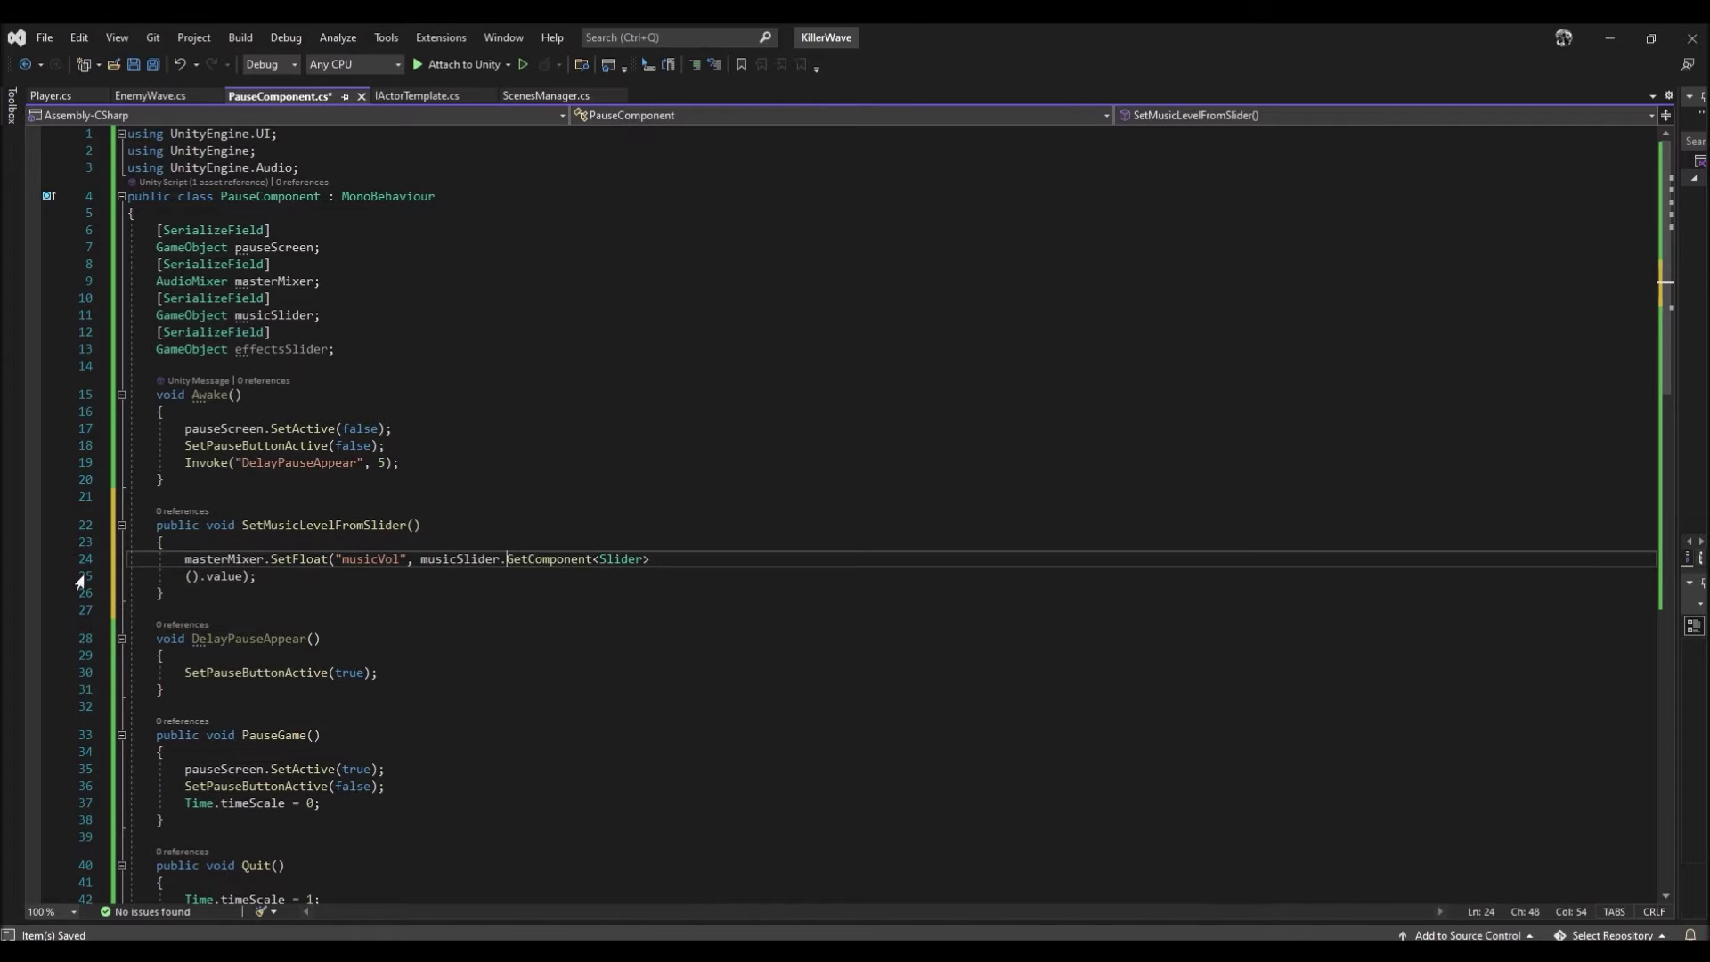
key(Down)
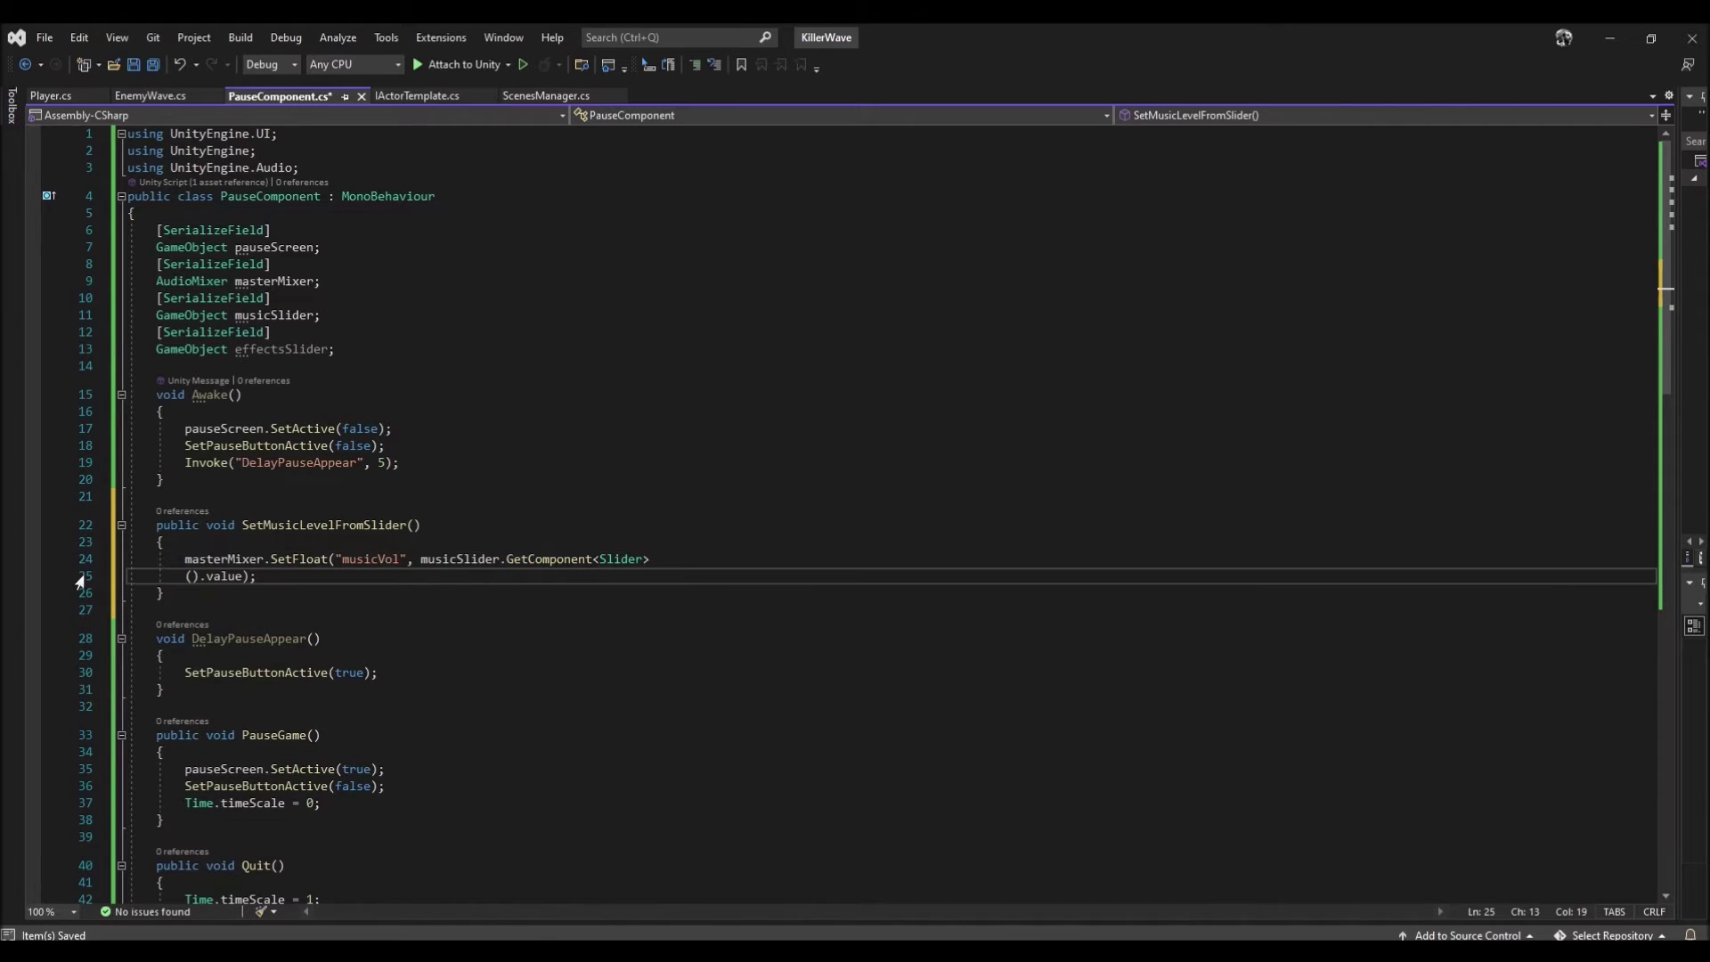
key(Home)
key(BackSpace)
key(BackSpace)
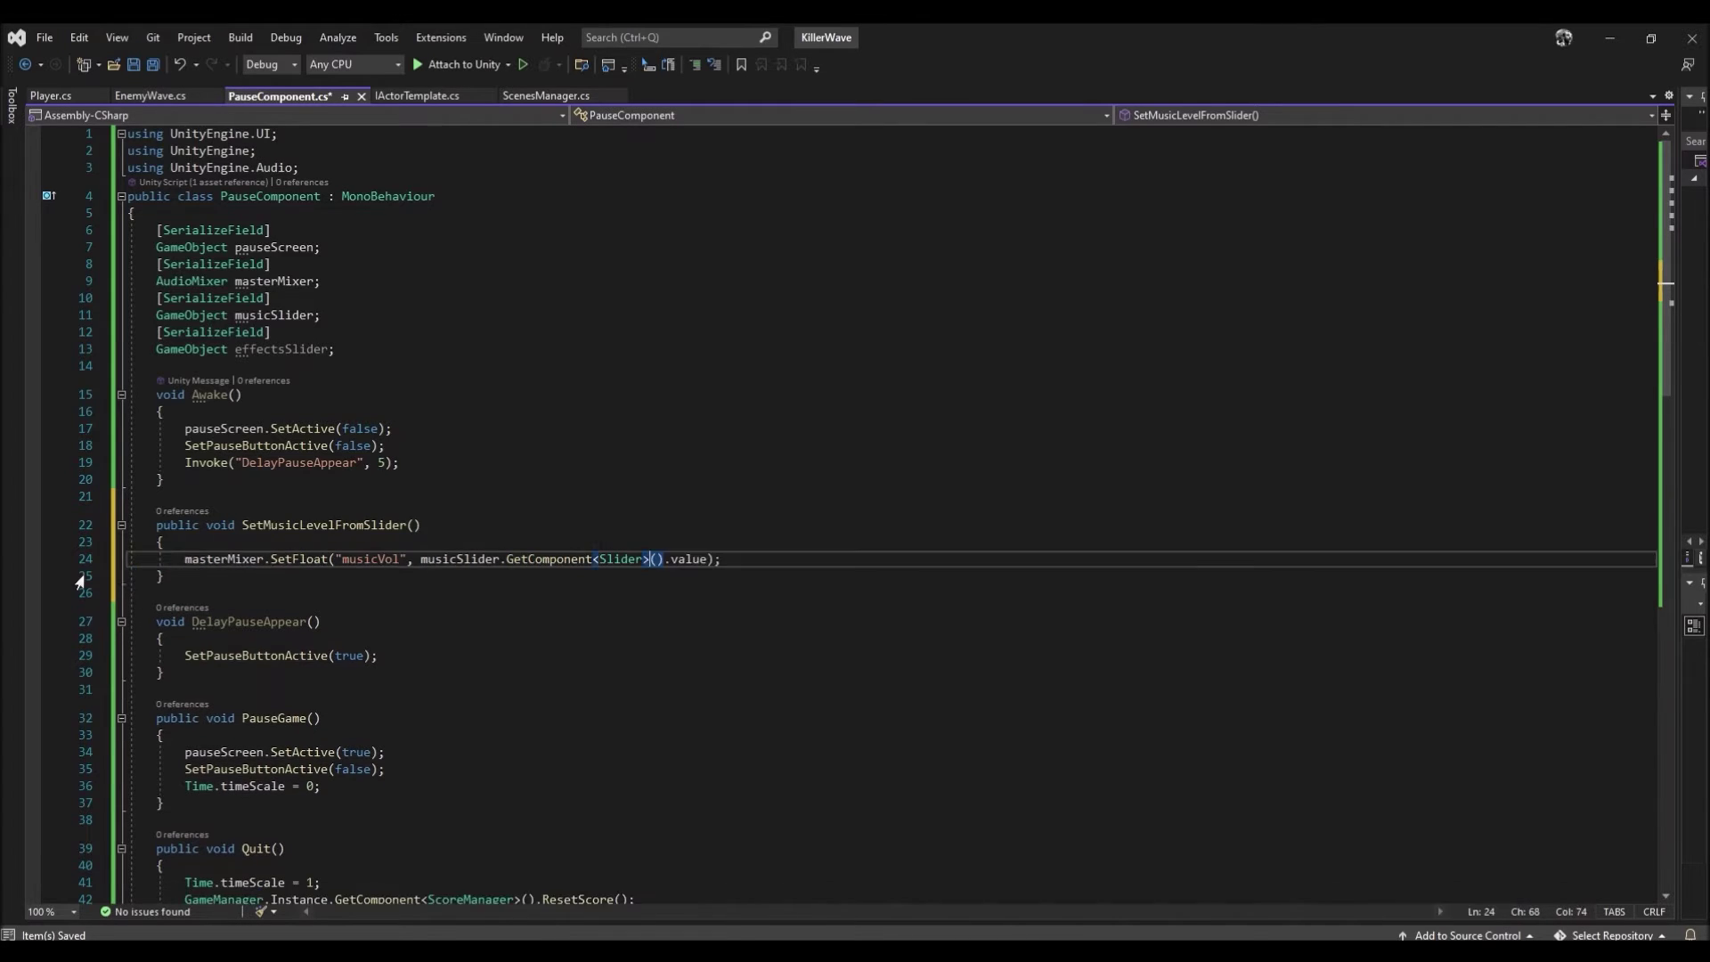
key(ctrl+s)
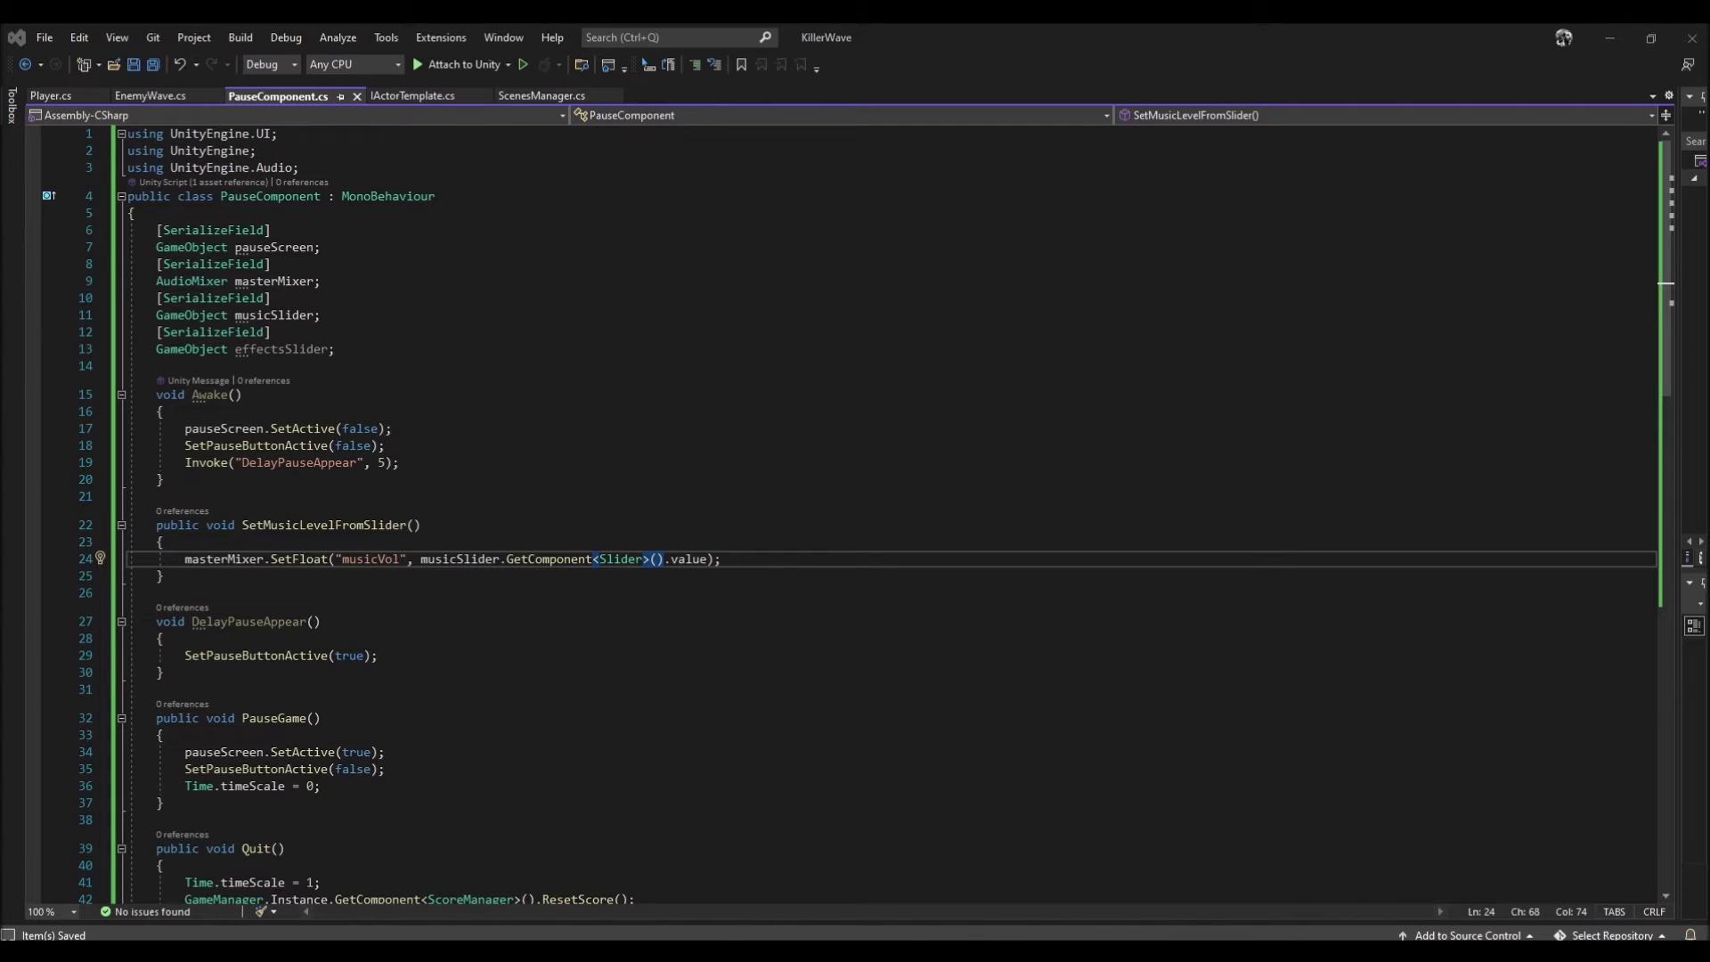
click(164, 412)
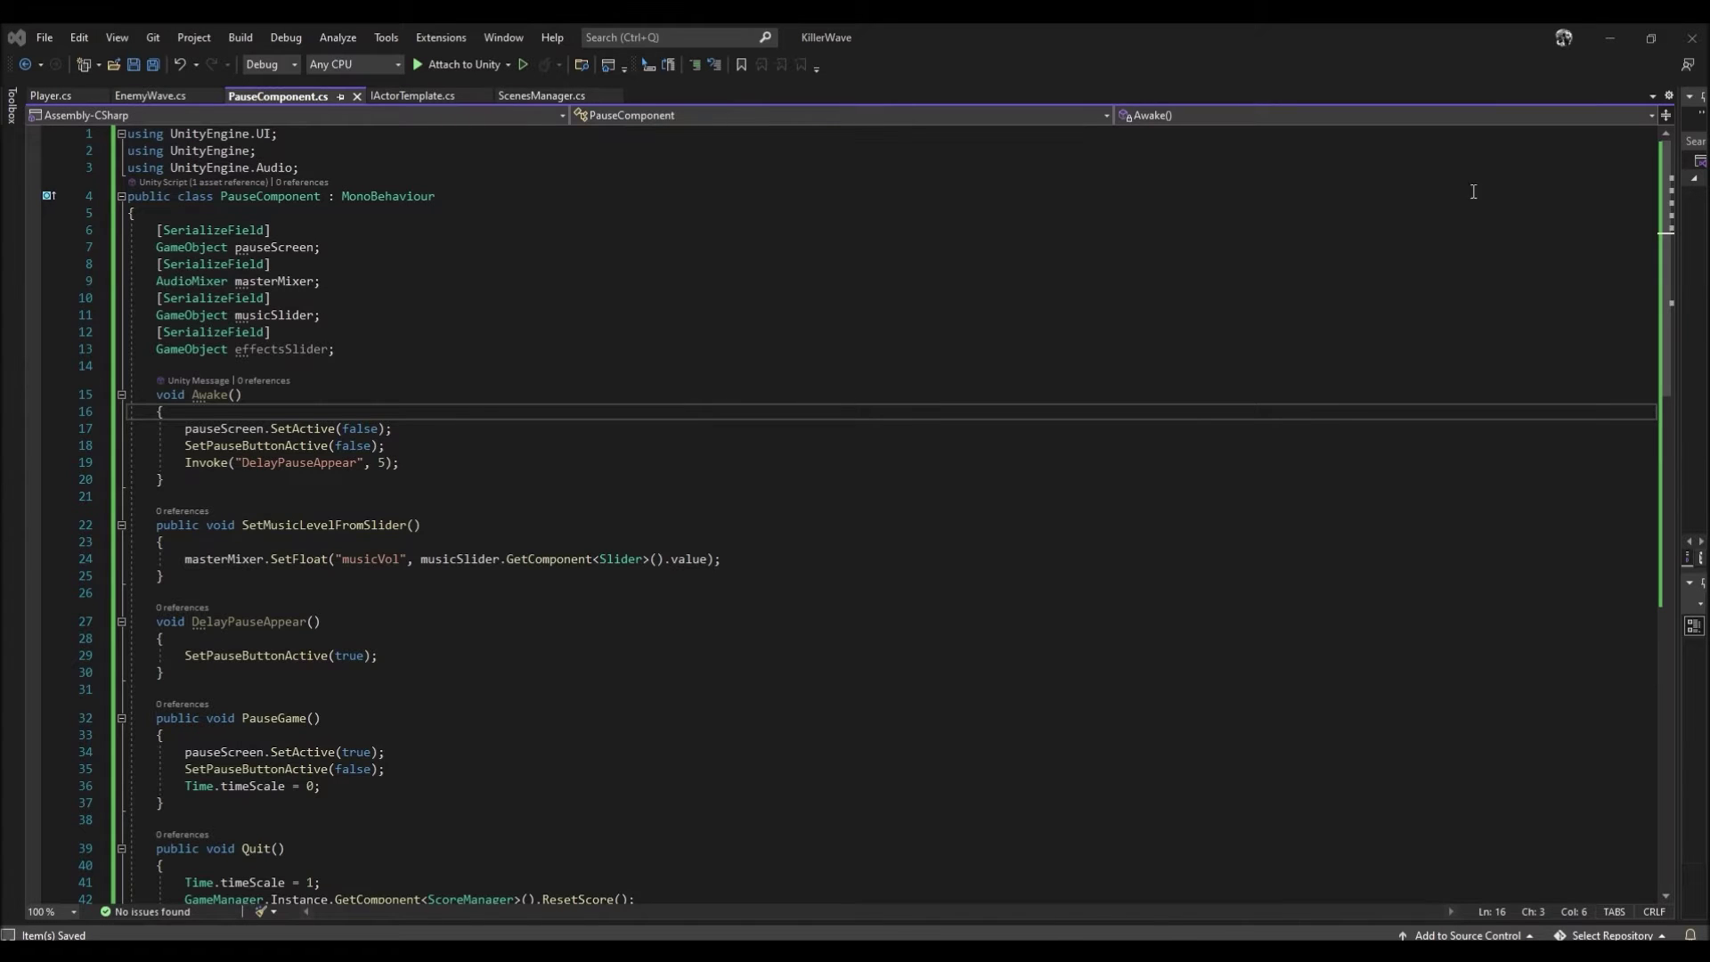
- Switch back to Unity and add an On Value Changed entry to the Music slider with PauseContainer as its object
click(1607, 37)
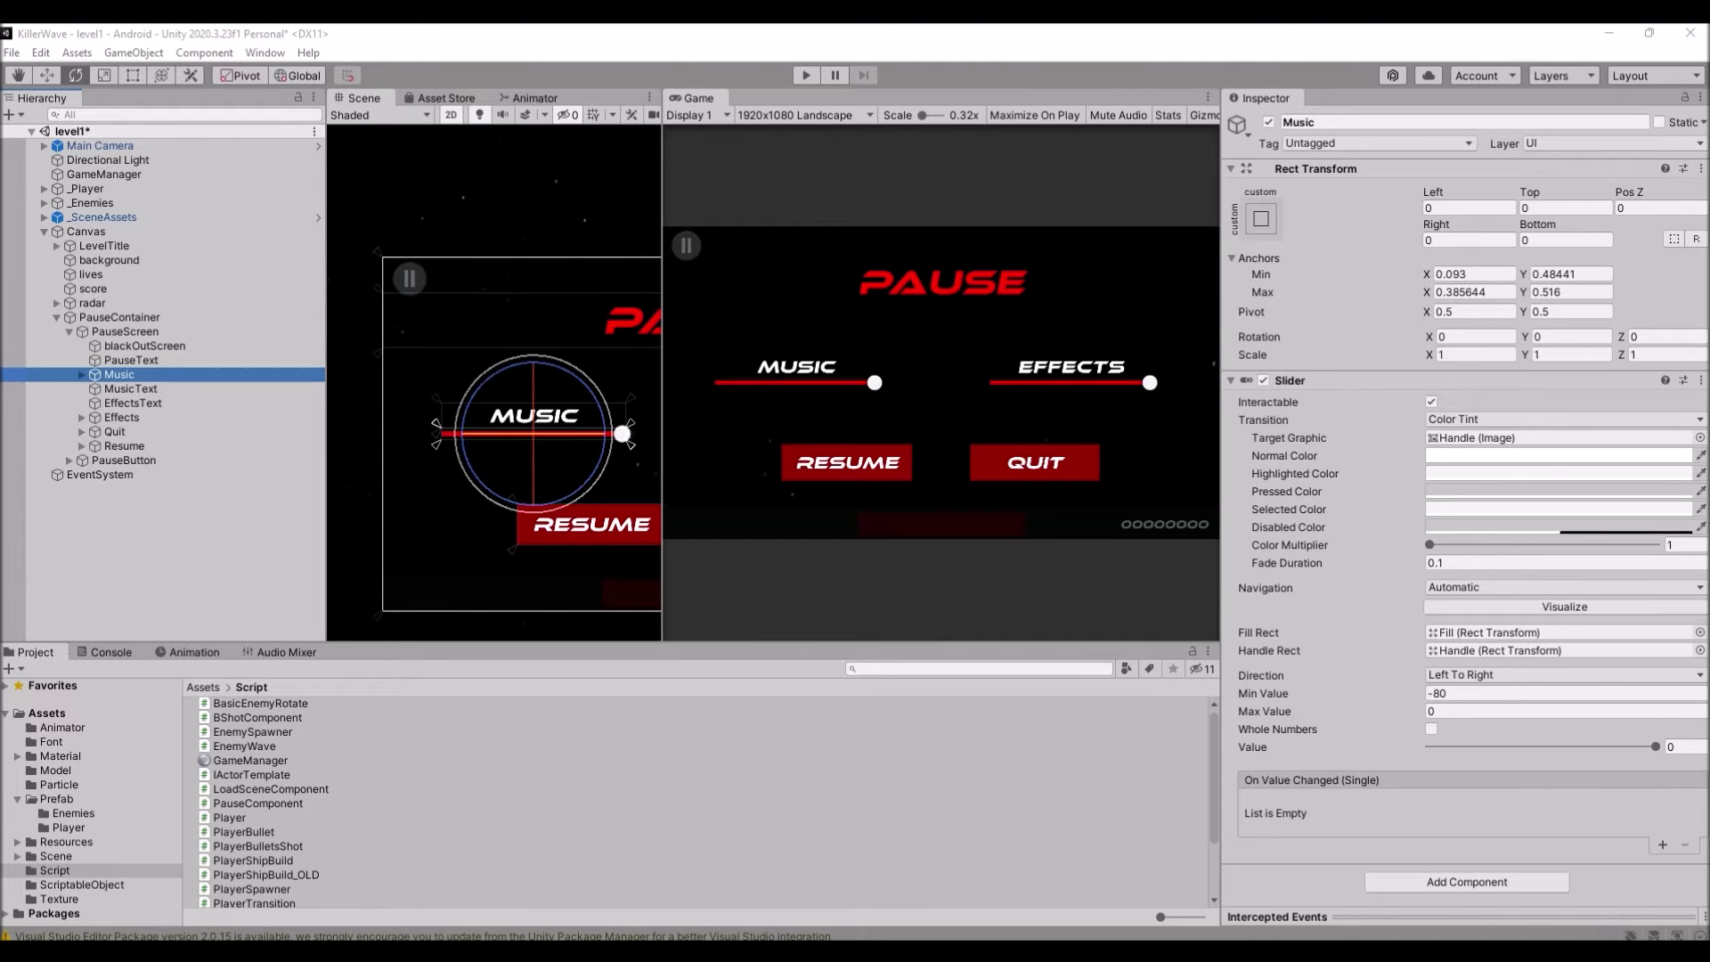
click(1667, 847)
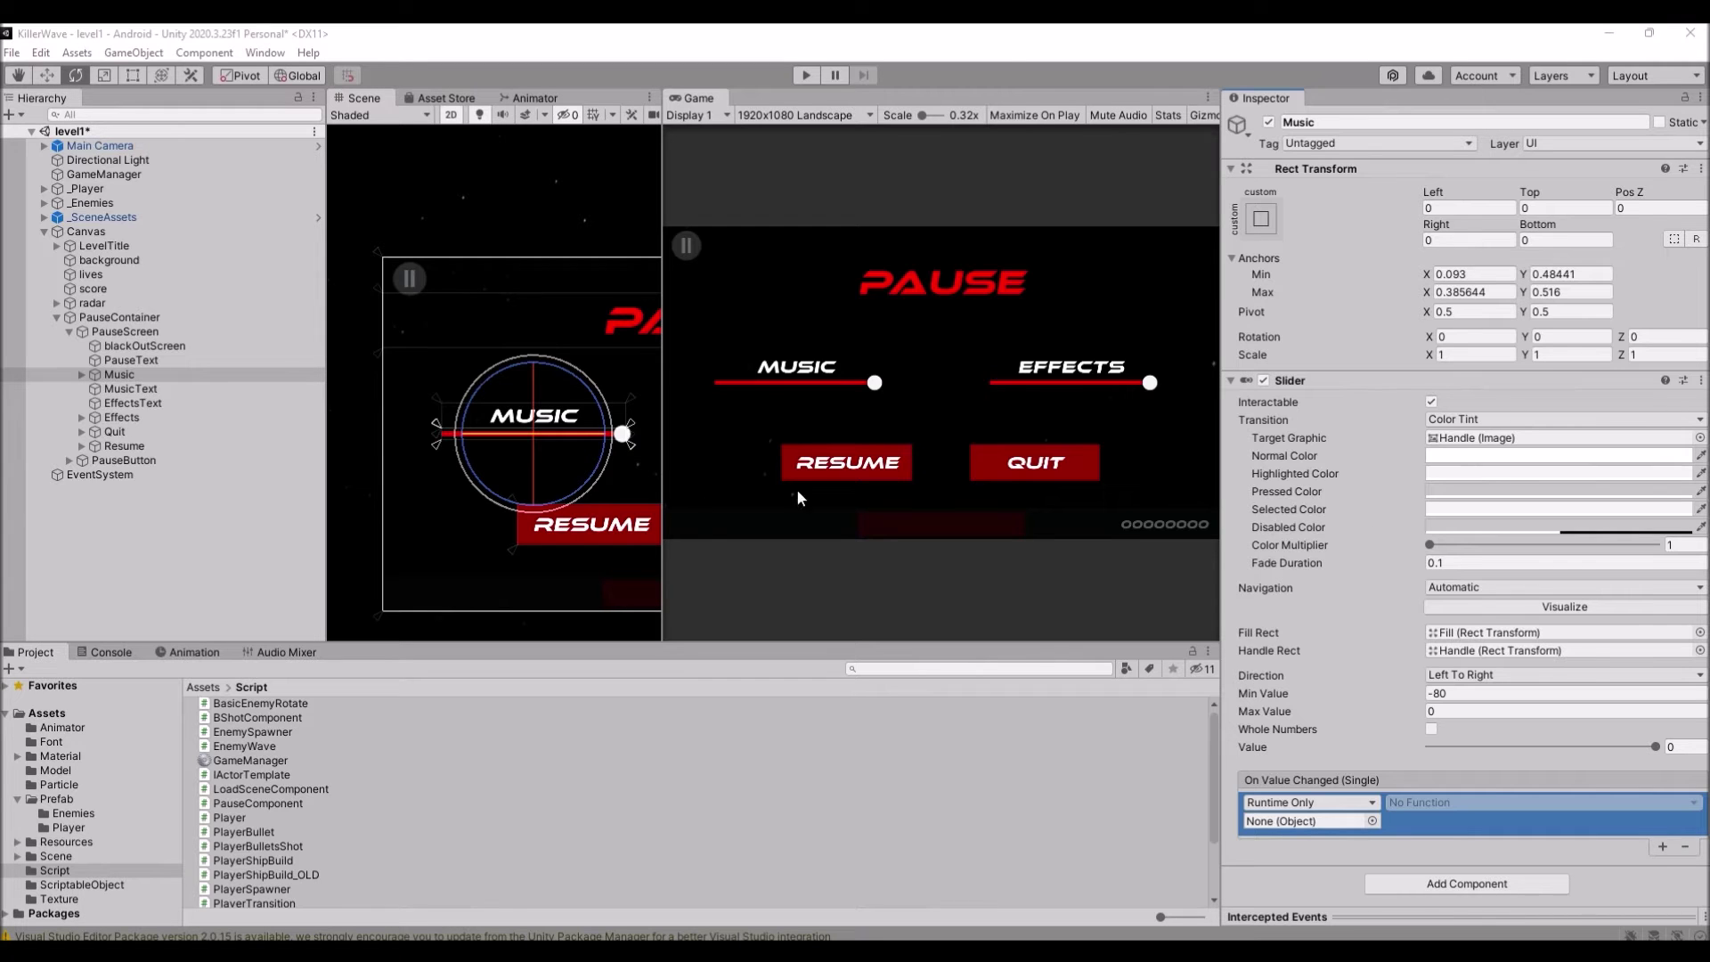
drag(134, 318, 1328, 821)
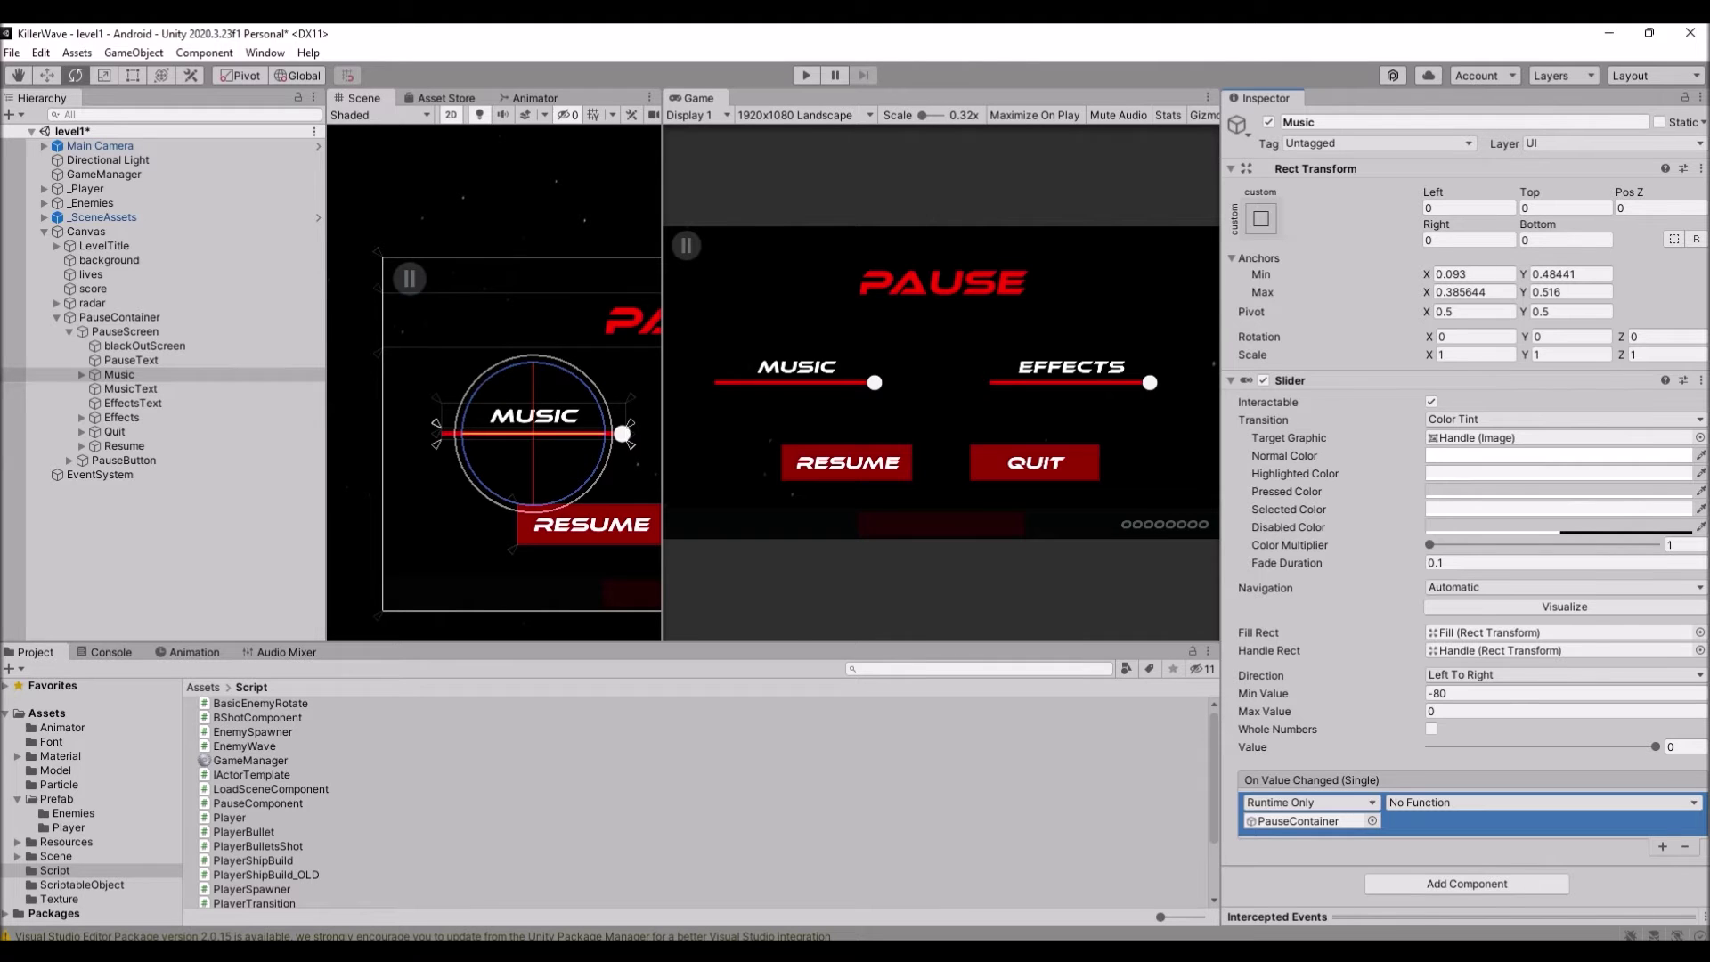
- Set the Music slider's On Value Changed function to PauseComponent.SetMusicLevelFromSlider and save the level1 scene
click(1441, 802)
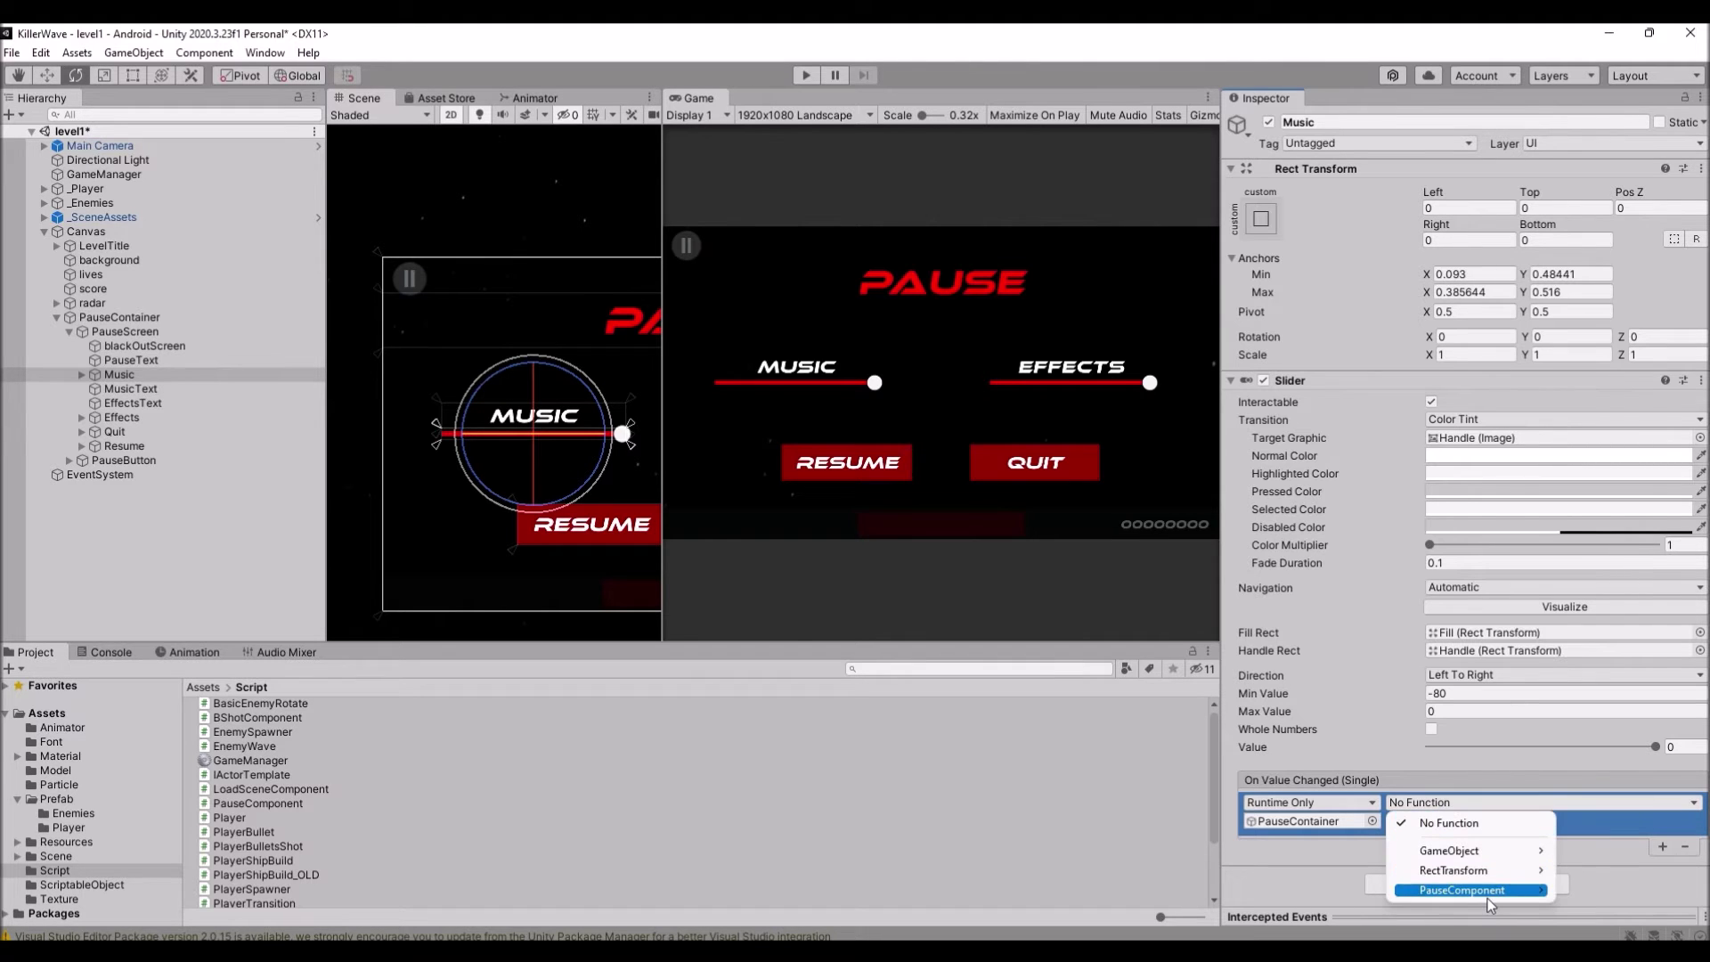
mouse_move(1489, 903)
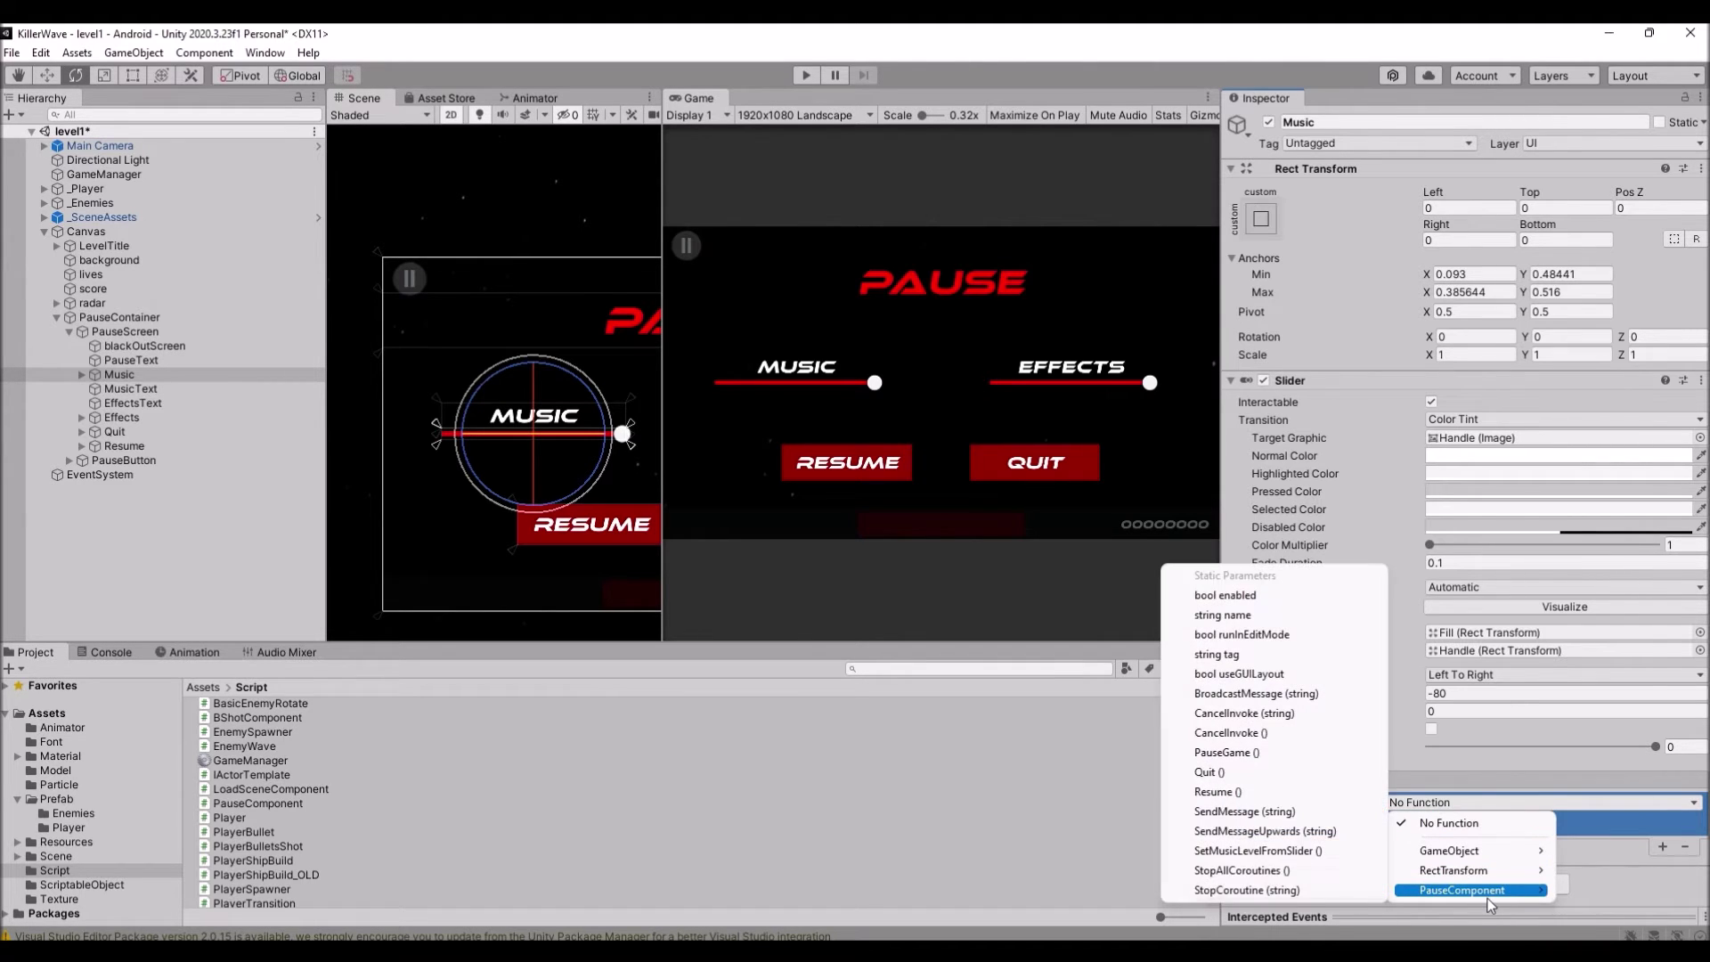
click(1302, 852)
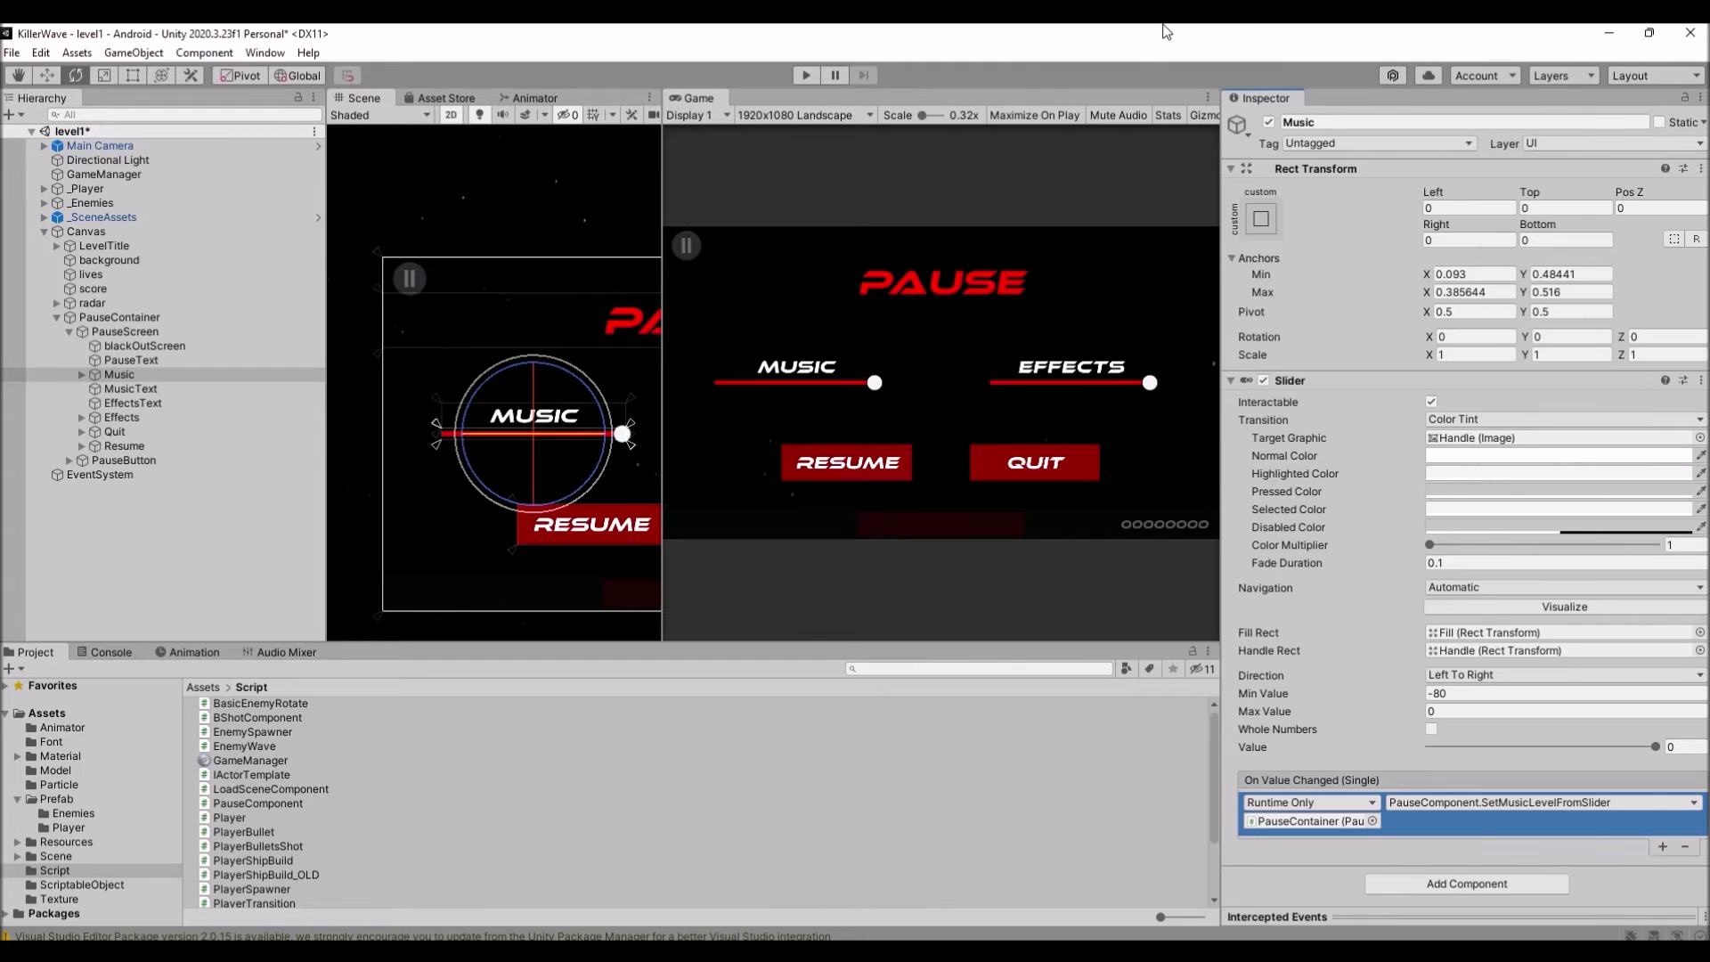
key(ctrl+s)
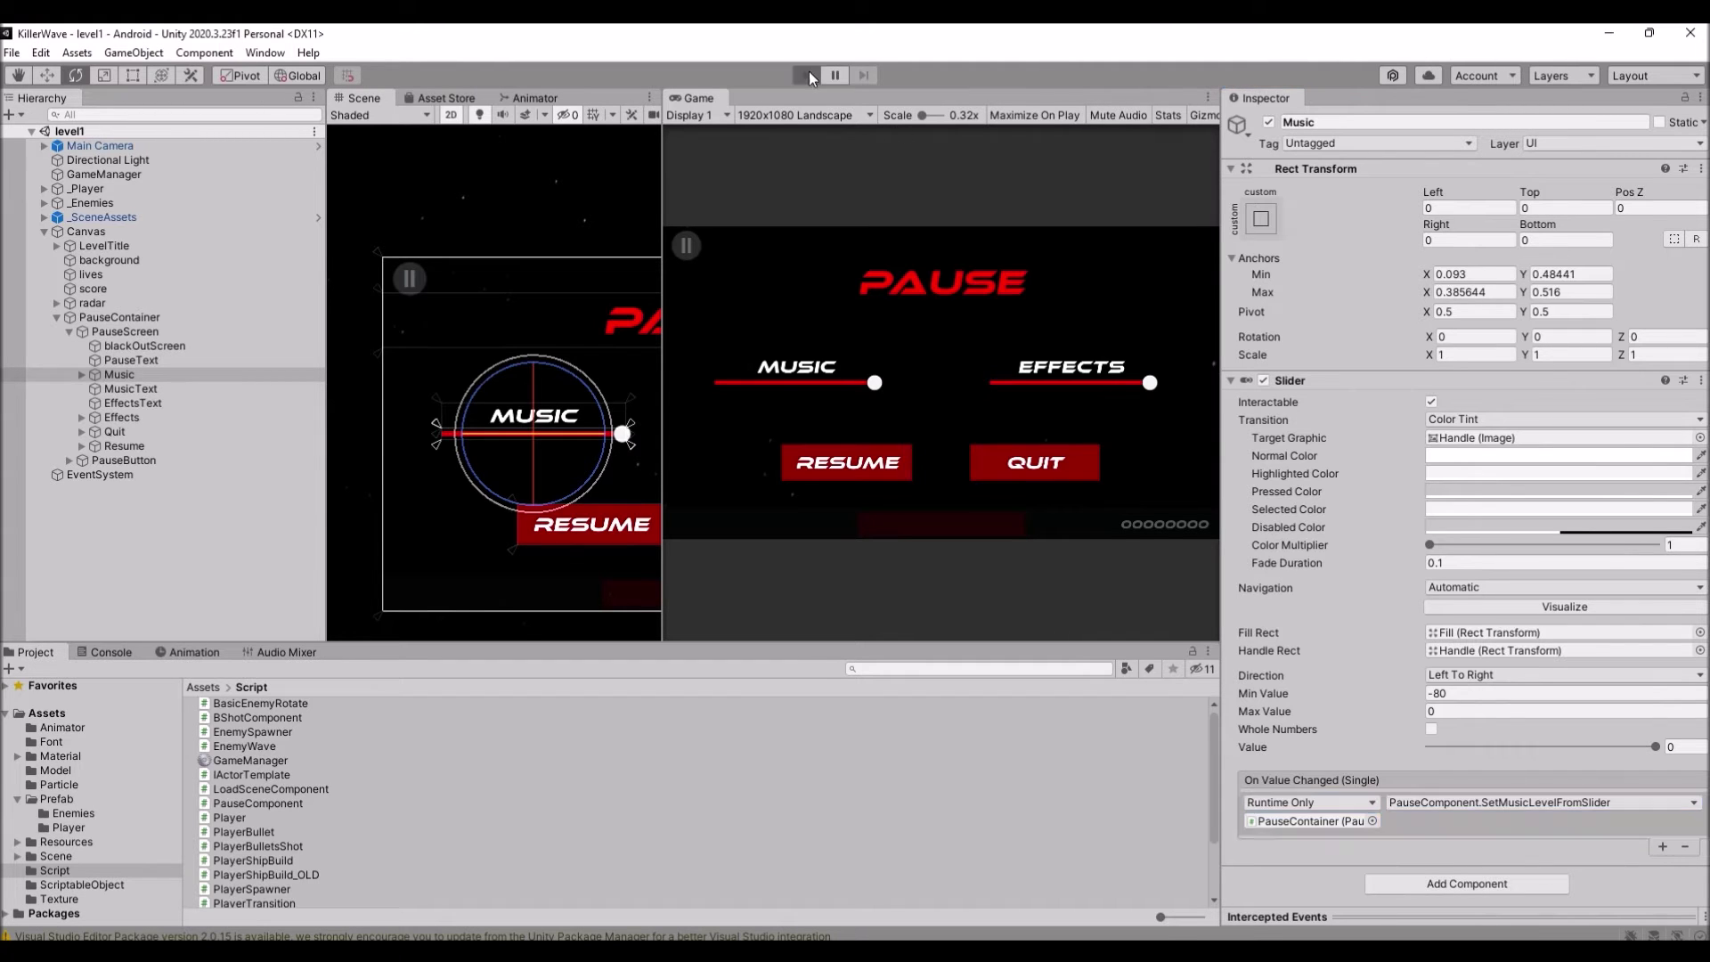
- Play the level1 scene, open the in-game pause screen and try out its Music slider
click(807, 75)
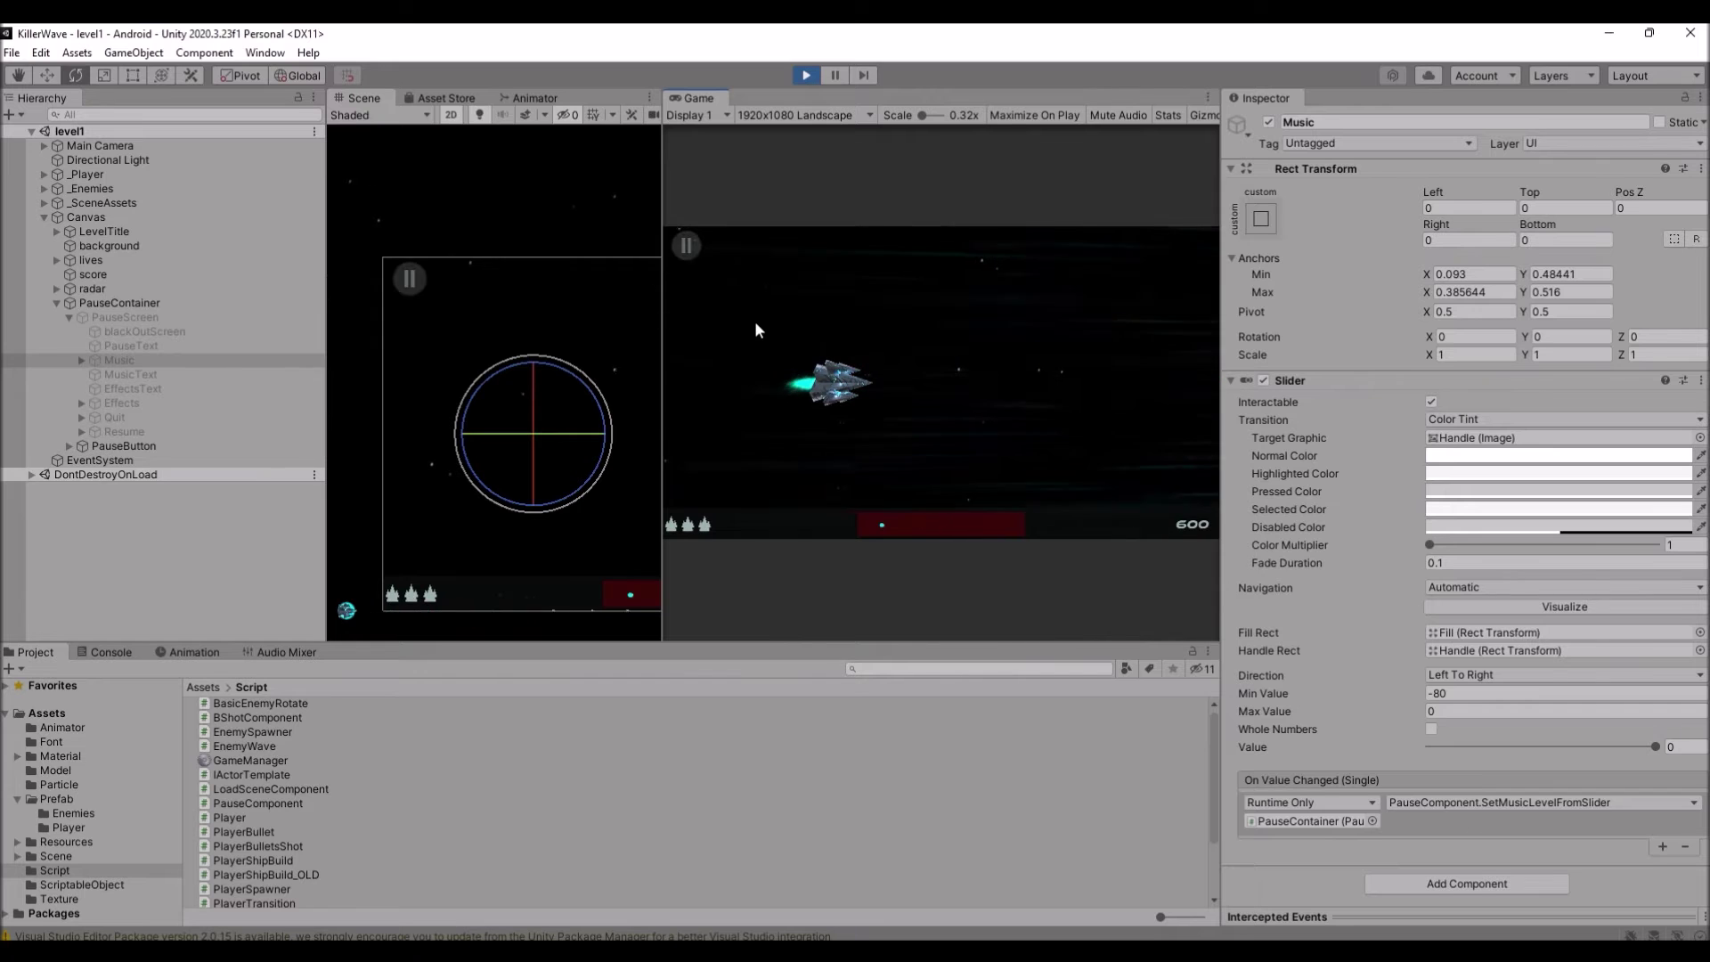
click(686, 245)
mouse_move(873, 382)
mouse_down()
mouse_move(693, 376)
mouse_move(957, 398)
mouse_move(645, 381)
mouse_move(887, 385)
mouse_up()
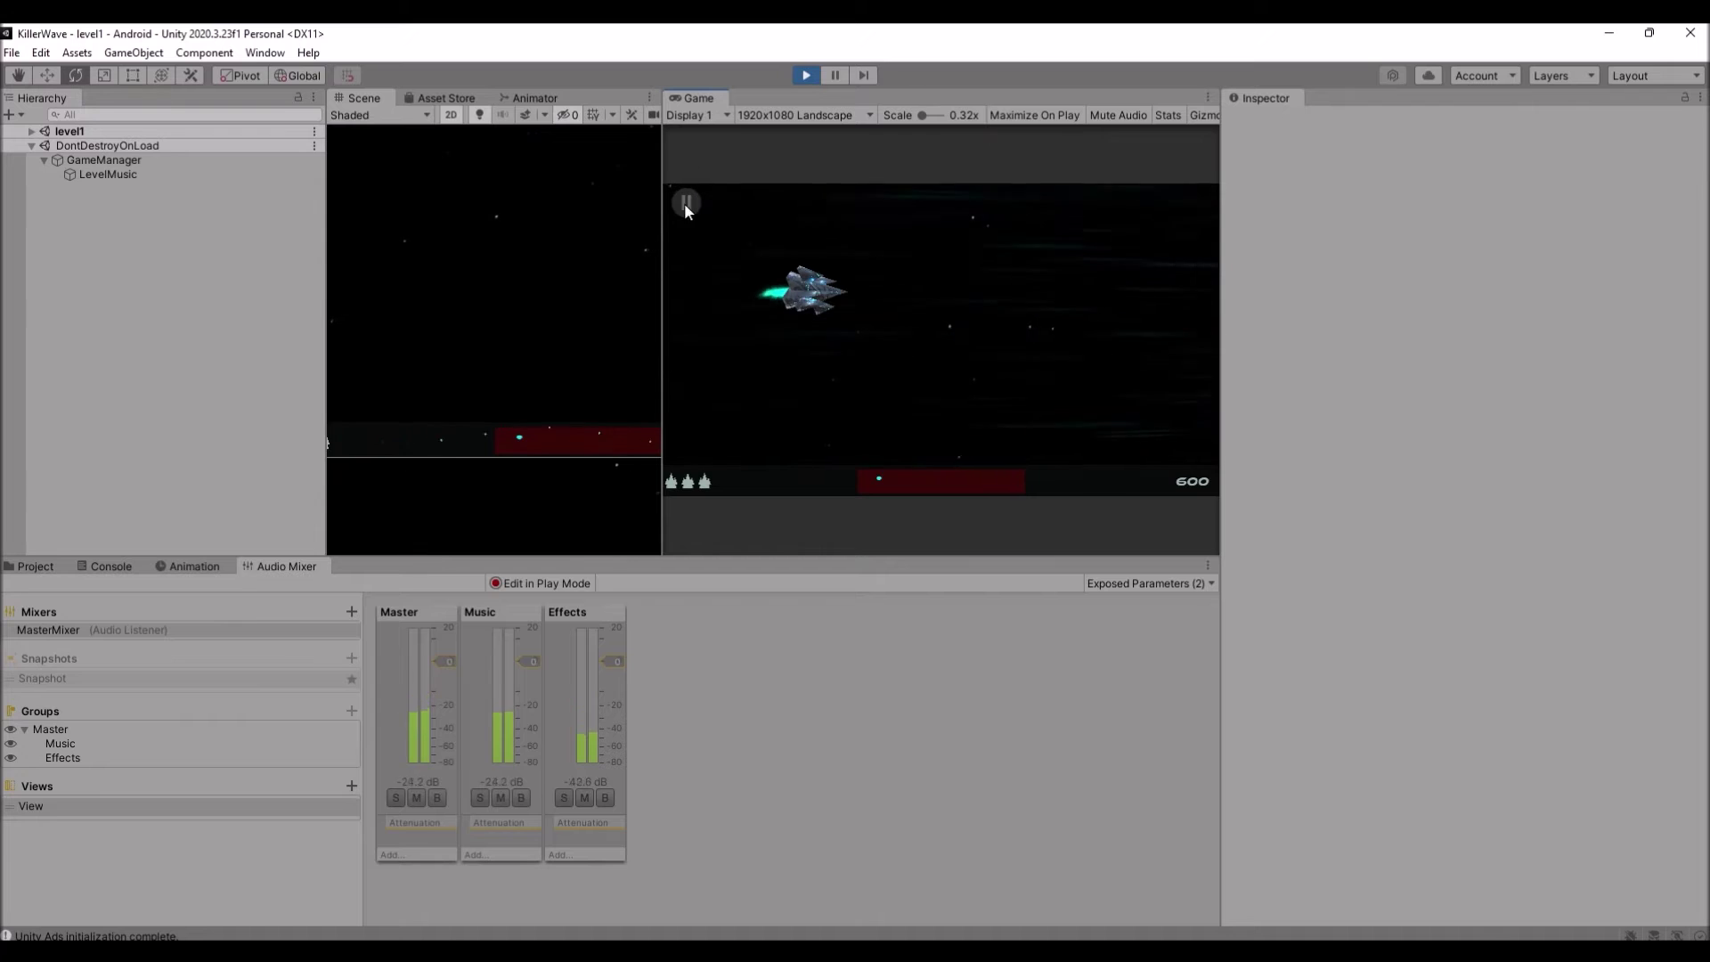
- Test the pause screen's Music slider again with the Audio Mixer in view, resume the game and stop Play mode
click(686, 205)
mouse_move(885, 340)
mouse_down()
mouse_move(655, 360)
mouse_move(873, 343)
mouse_up()
click(830, 423)
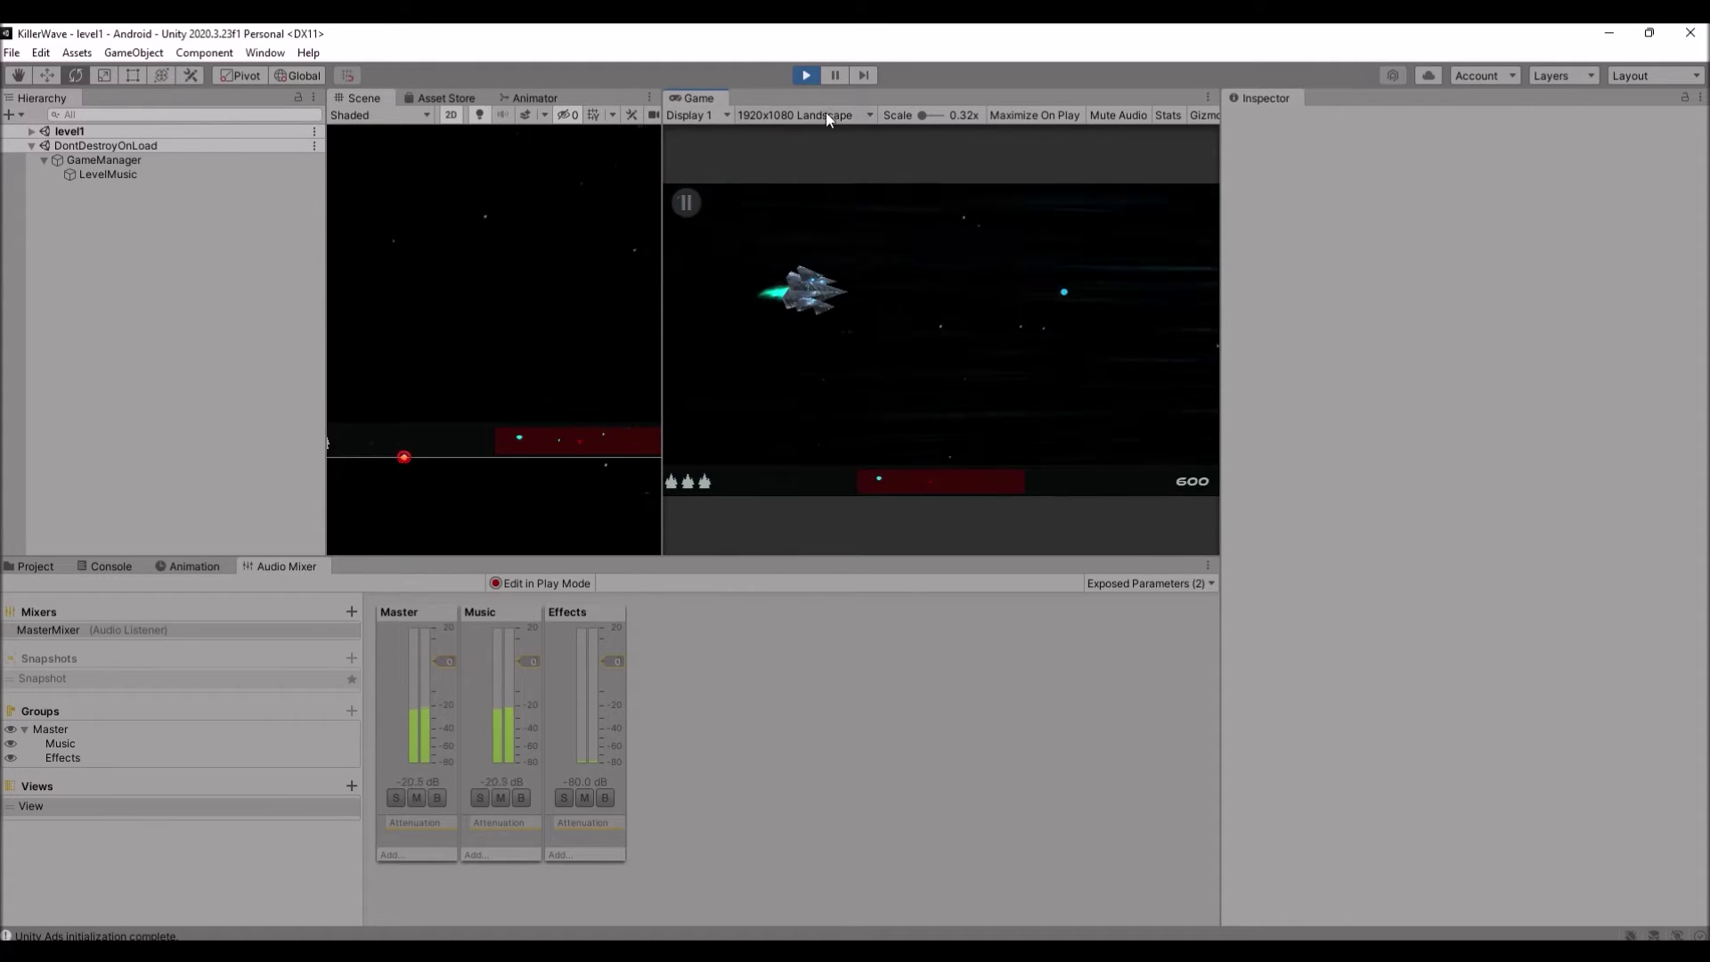
click(805, 76)
- Bring up B18381_11.pdf in Adobe Acrobat to consult the book's instructions, and switch back to Unity
mouse_move(1307, 951)
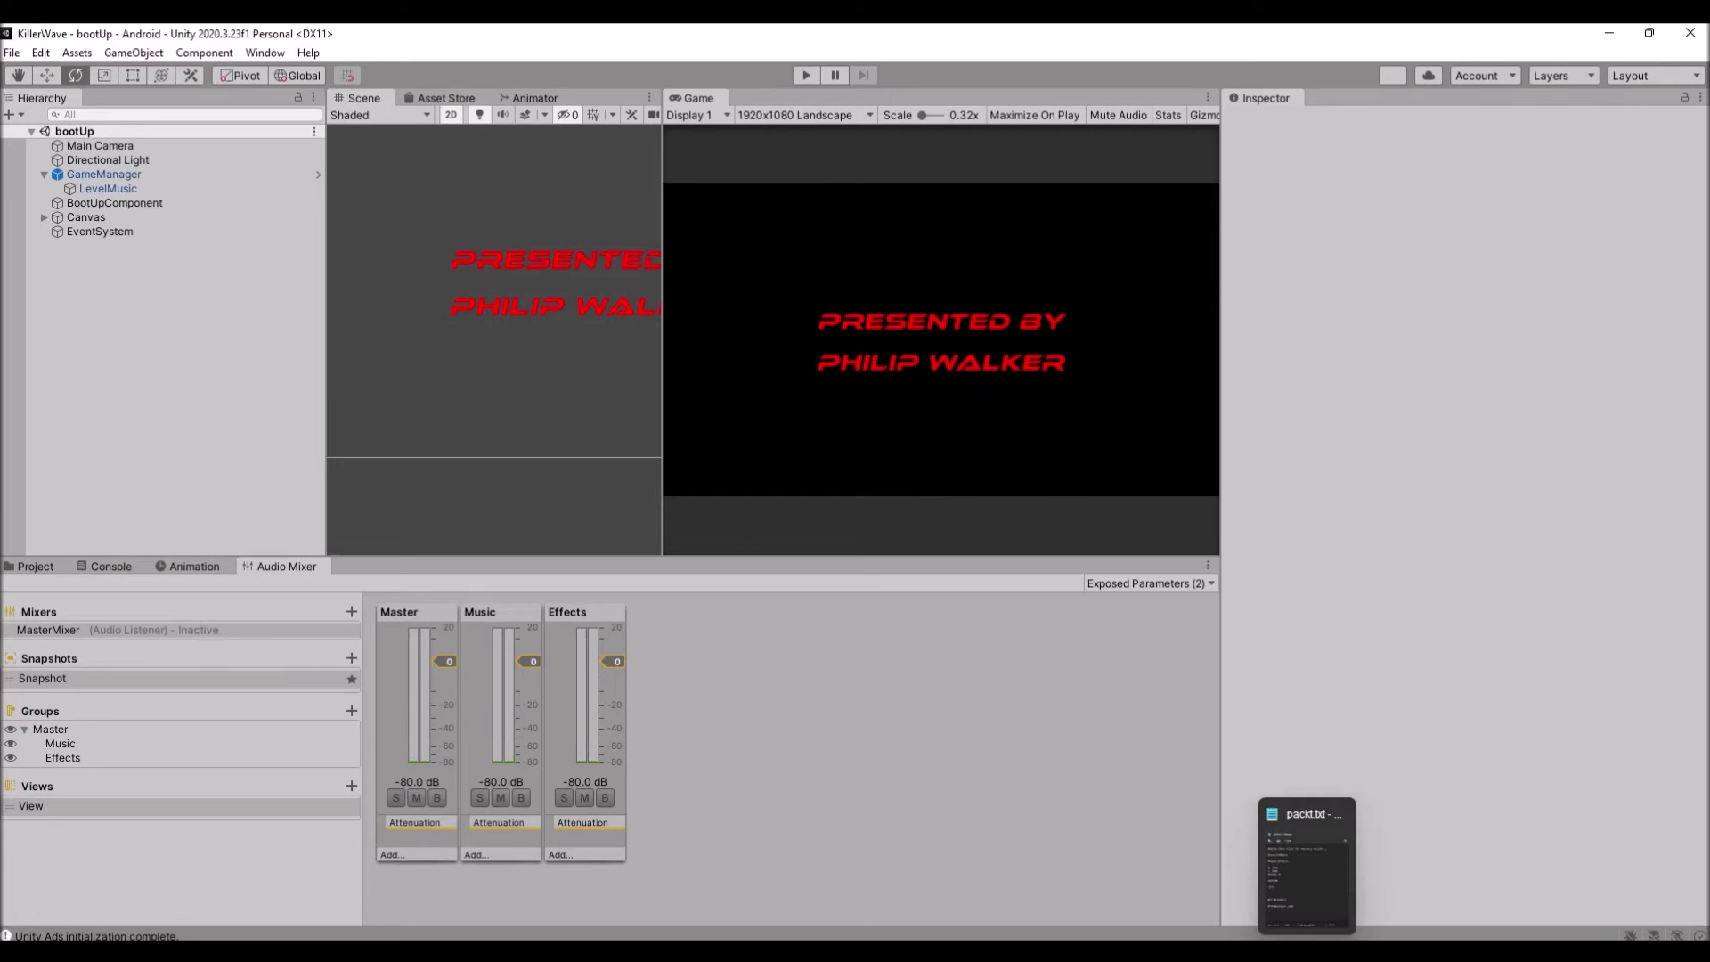
mouse_move(1386, 952)
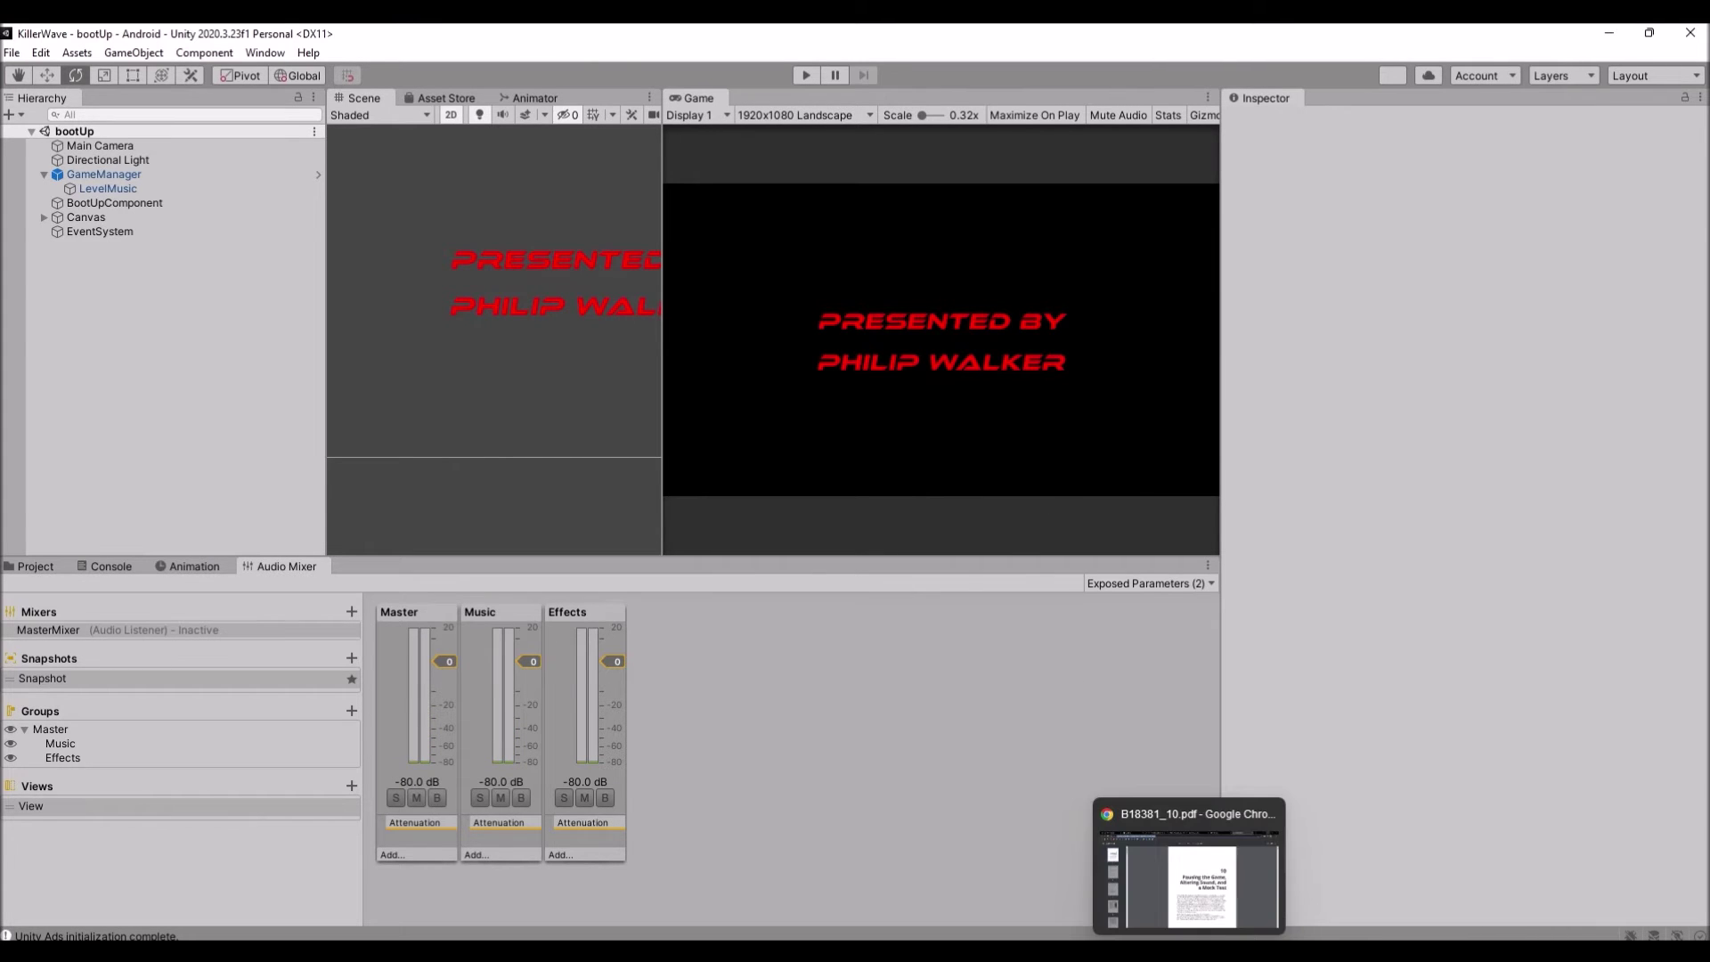
click(1230, 952)
double_click(887, 36)
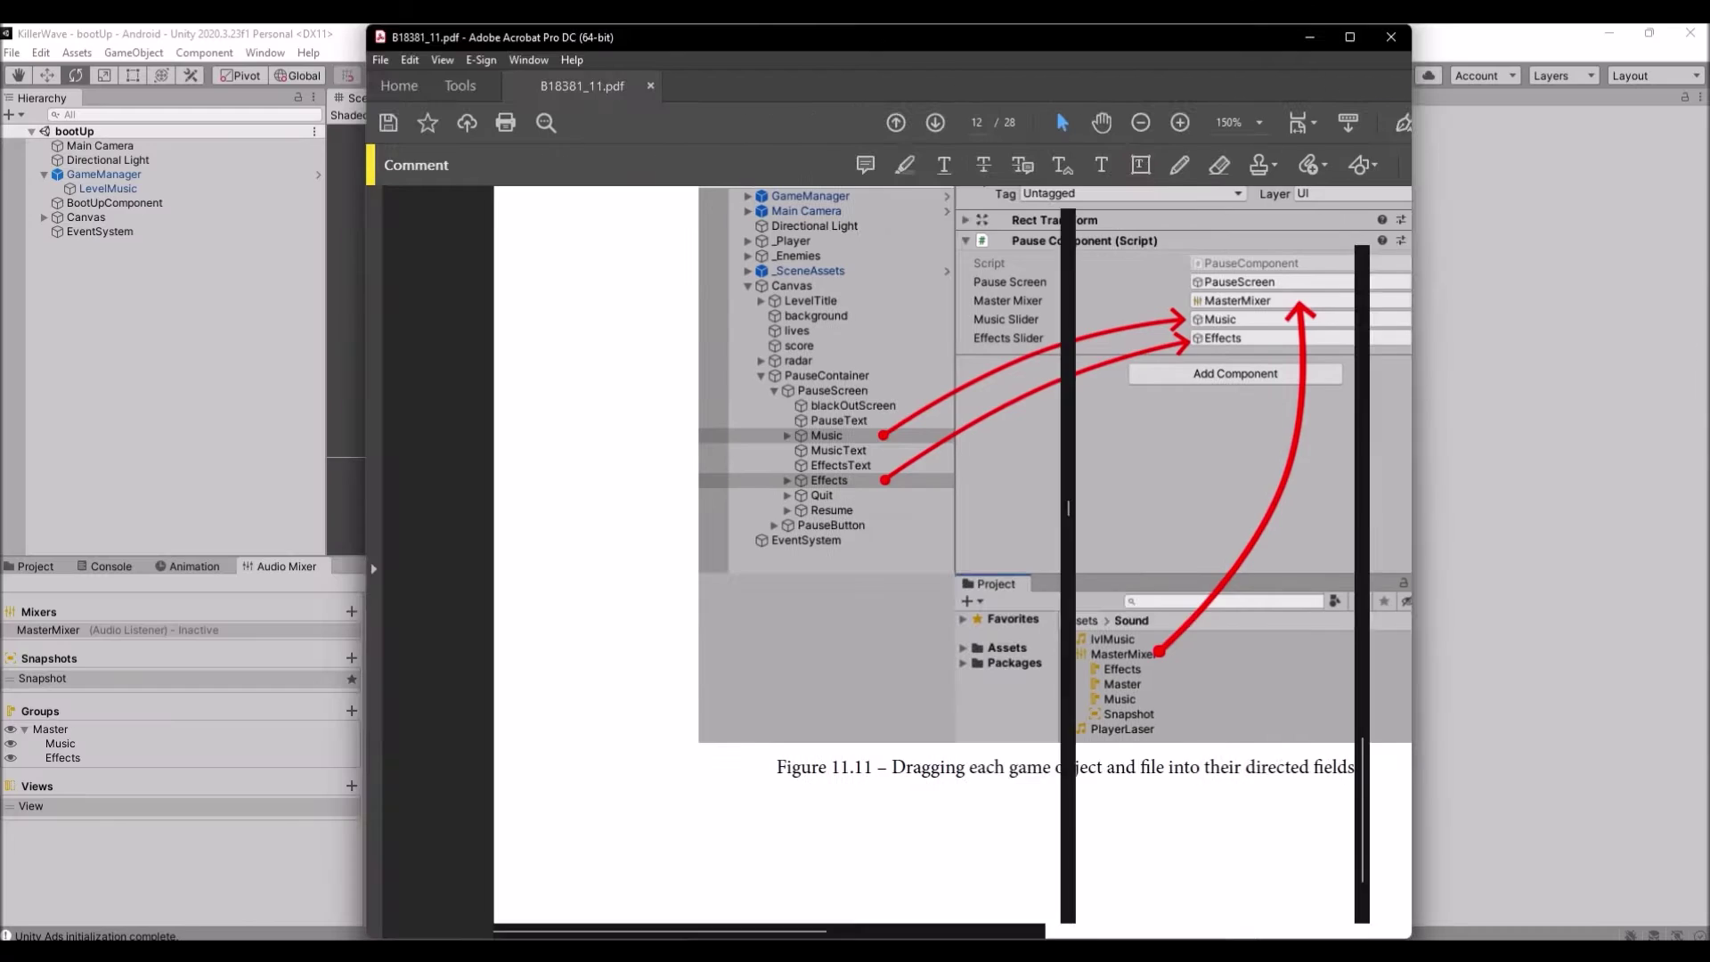
key(alt+Tab)
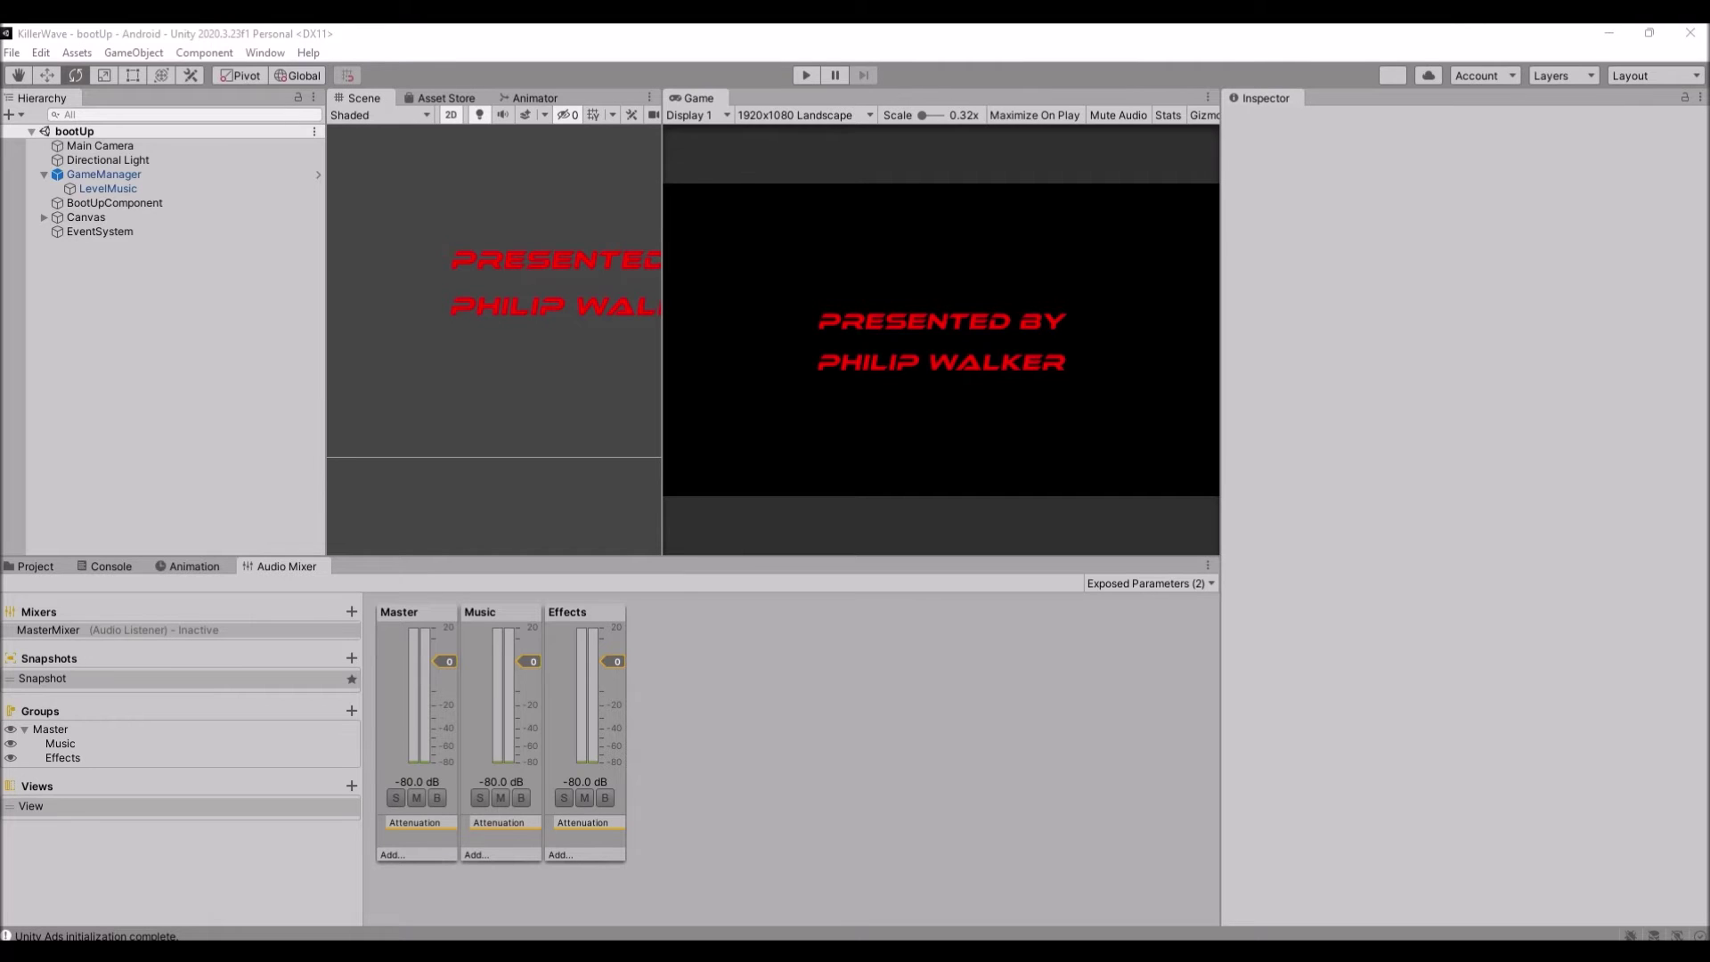